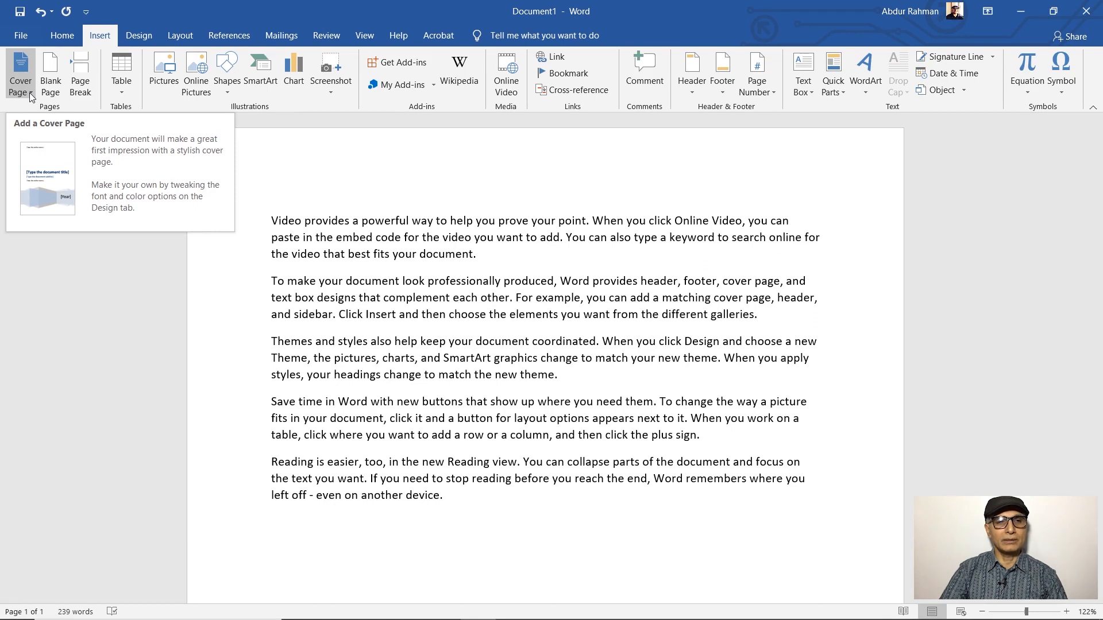
# Insert the built-in Filigree cover page at the start of the document
pyautogui.click(29, 91)
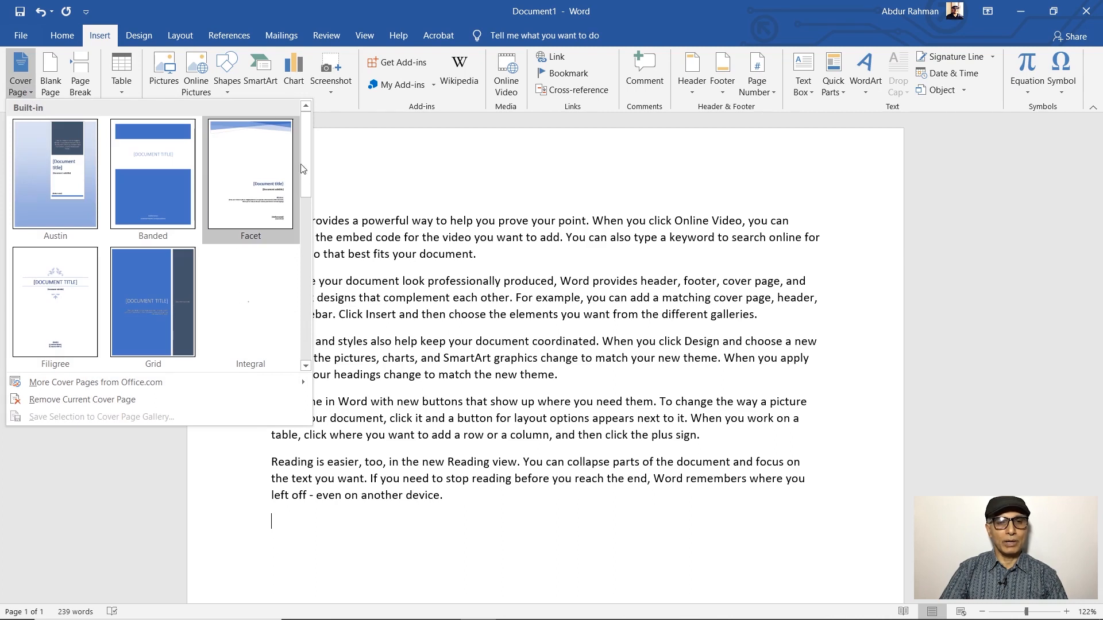
pyautogui.moveTo(306, 166); pyautogui.dragTo(304, 178)
pyautogui.moveTo(295, 238); pyautogui.dragTo(339, 160)
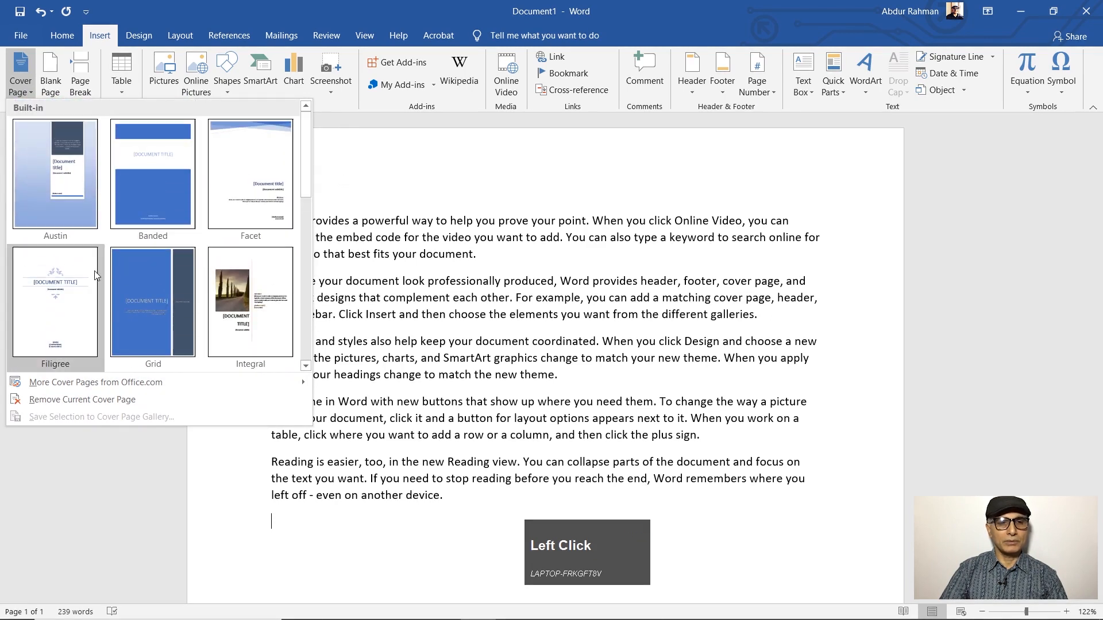
pyautogui.click(60, 310)
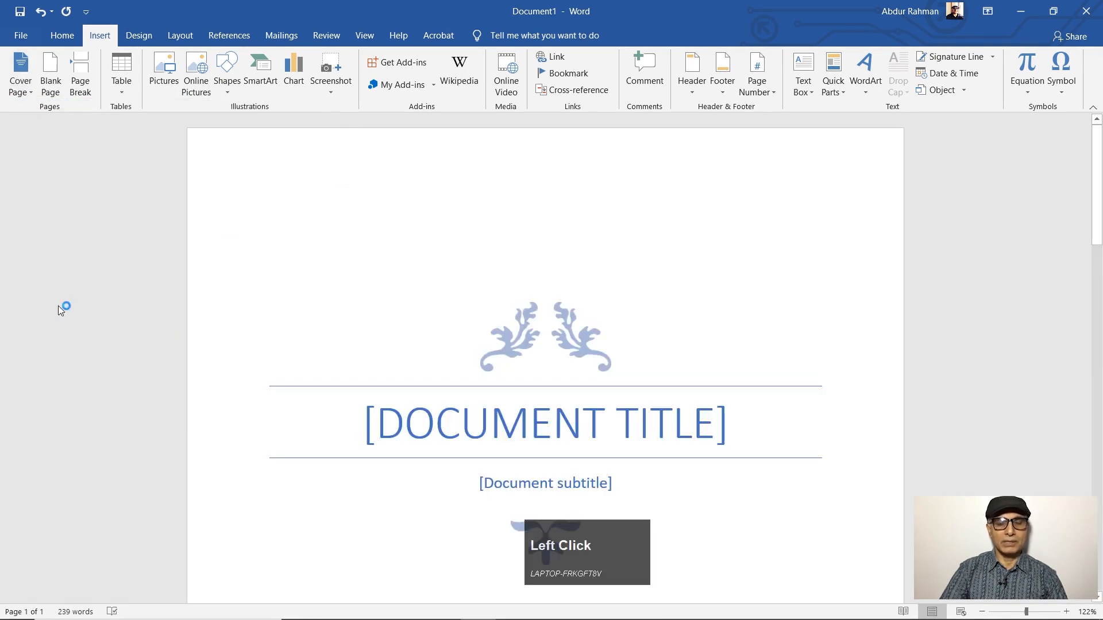
# Examine the Filigree cover page's ornaments and its placeholders for title, subtitle, date, company name and company address
pyautogui.scroll(-5, 874, 364)
pyautogui.scroll(-7, 873, 369)
pyautogui.scroll(9, 874, 369)
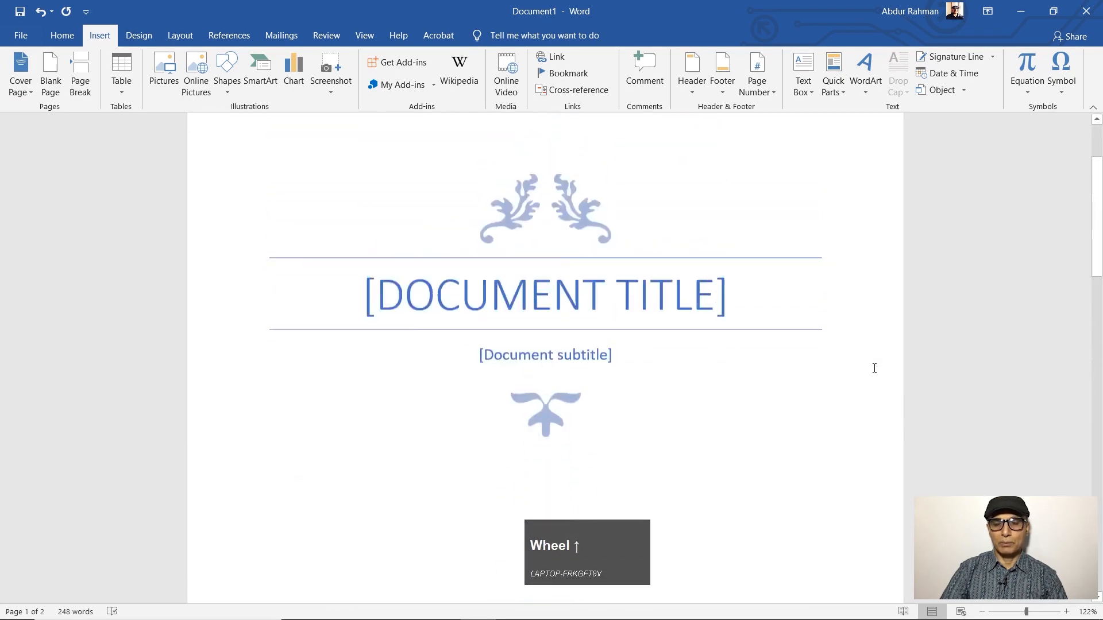
pyautogui.scroll(3, 874, 368)
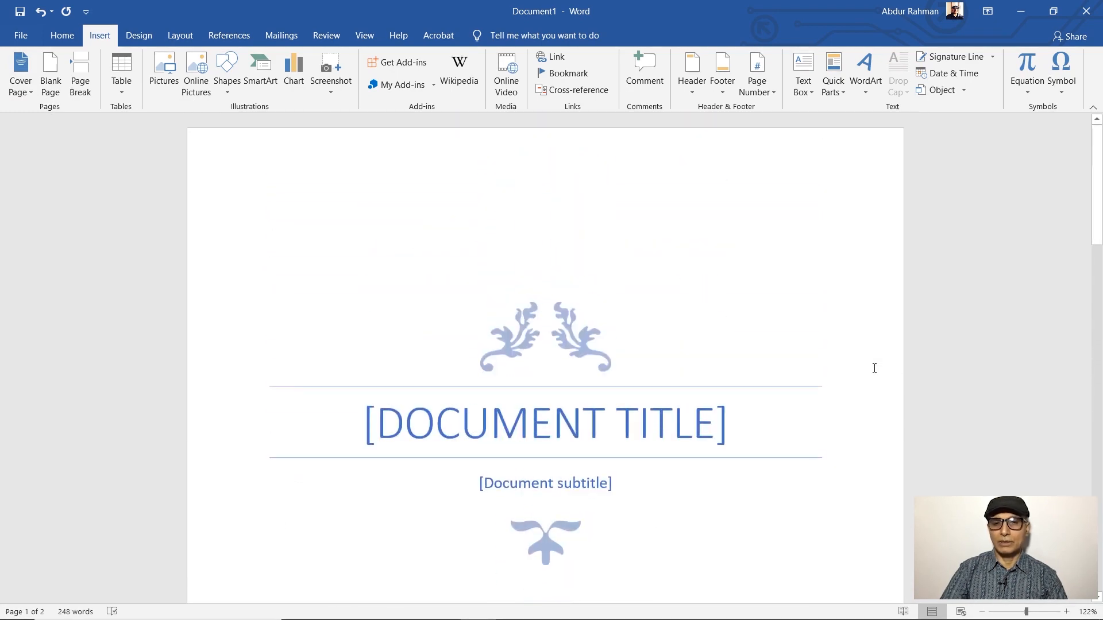
pyautogui.scroll(-10, 806, 350)
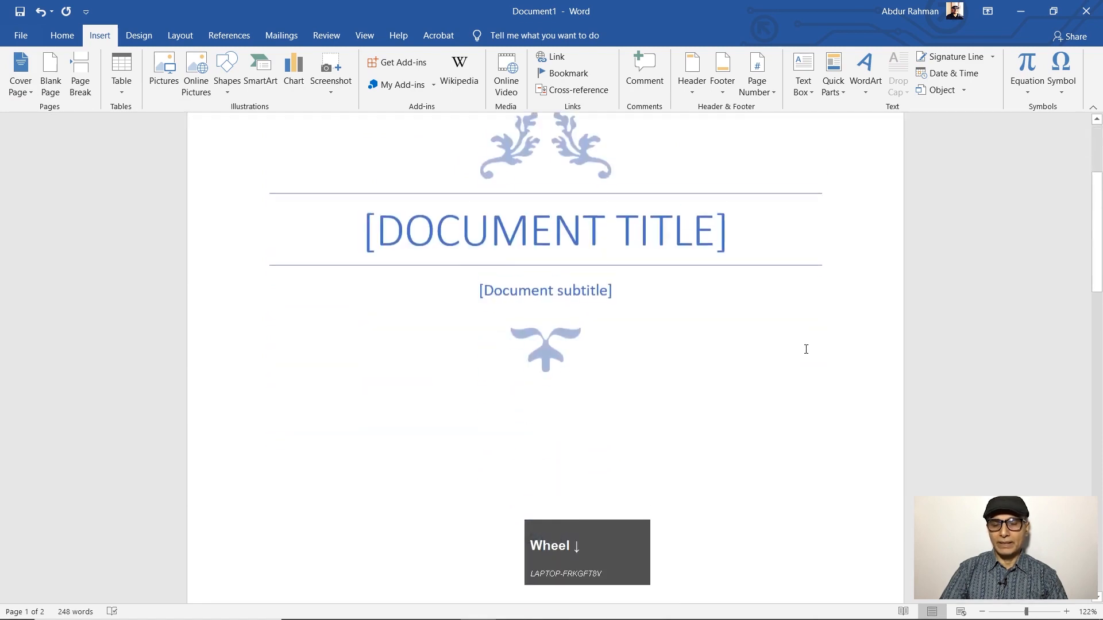
pyautogui.scroll(10, 845, 368)
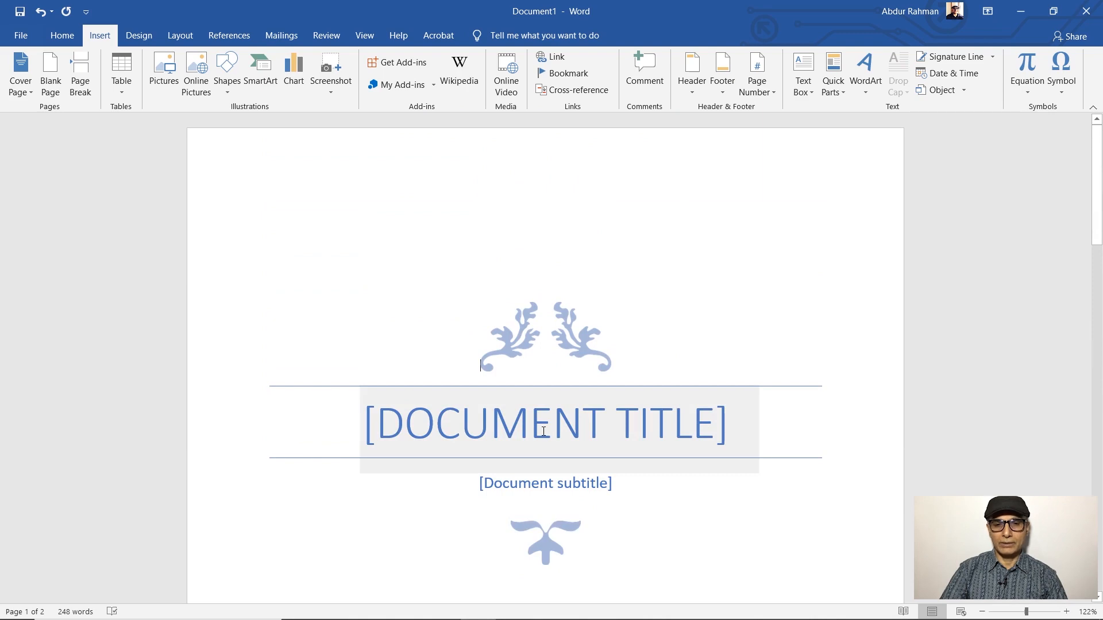
pyautogui.click(543, 432)
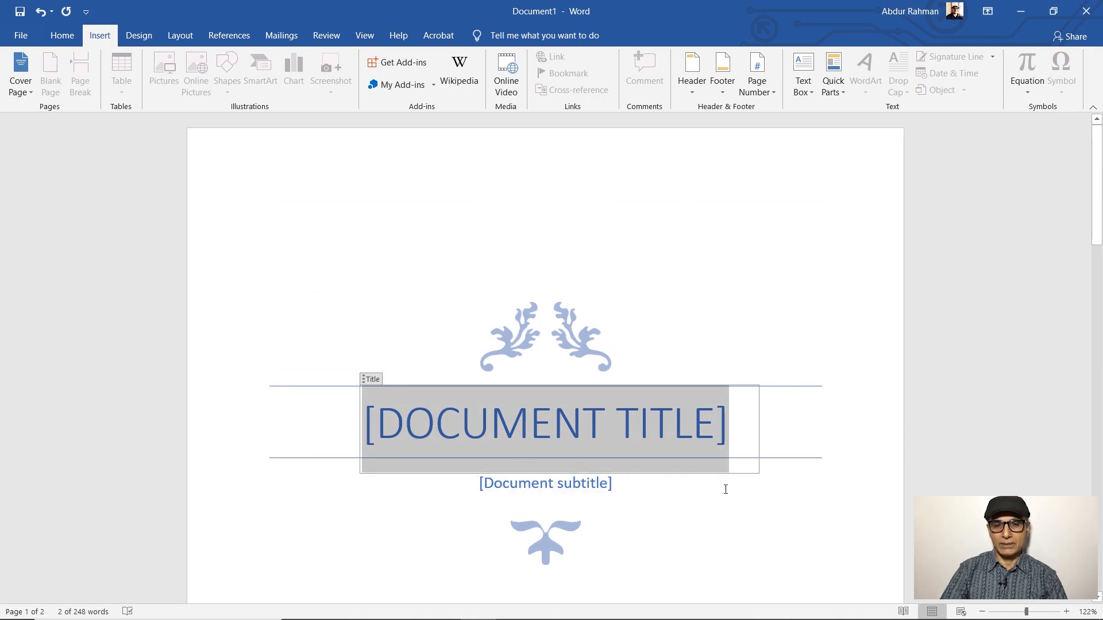
pyautogui.scroll(-10, 726, 488)
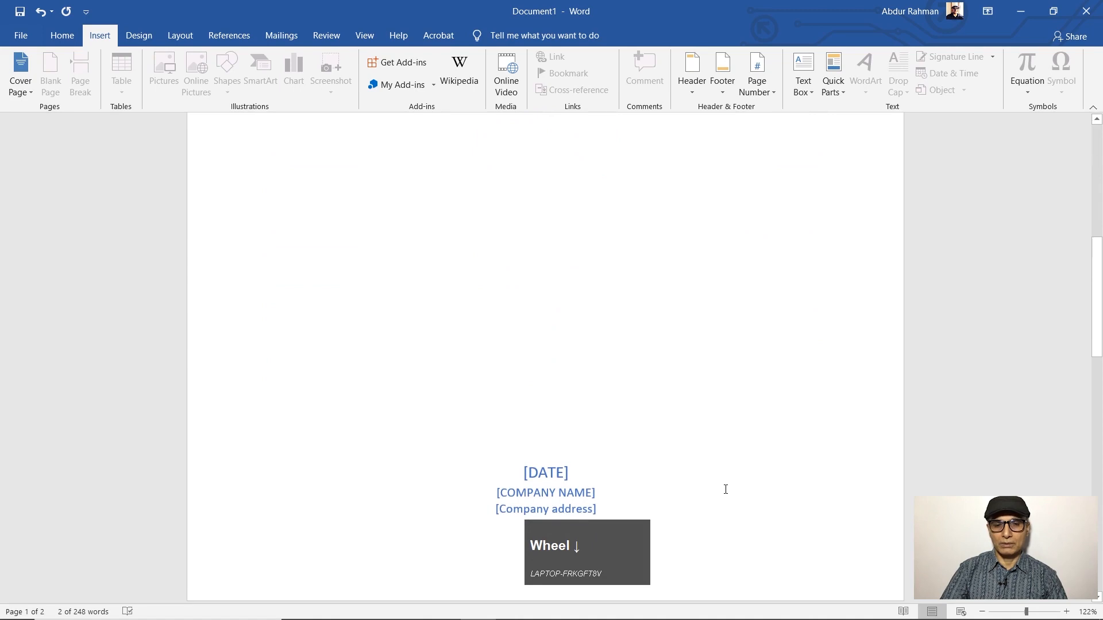
pyautogui.scroll(-5, 726, 488)
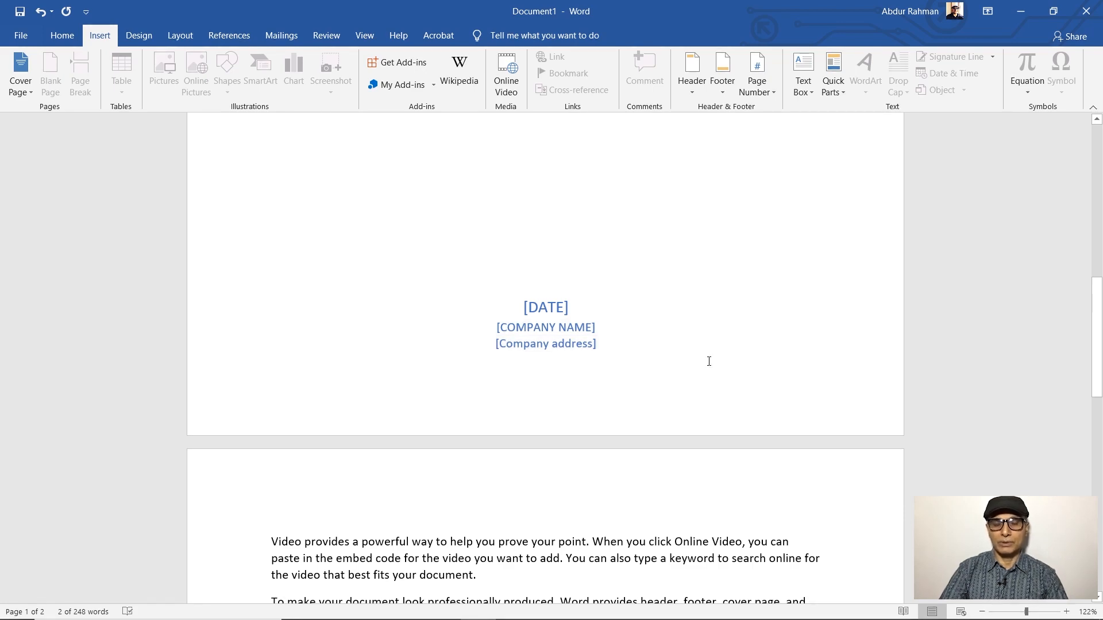
pyautogui.scroll(5, 716, 362)
pyautogui.scroll(5, 717, 363)
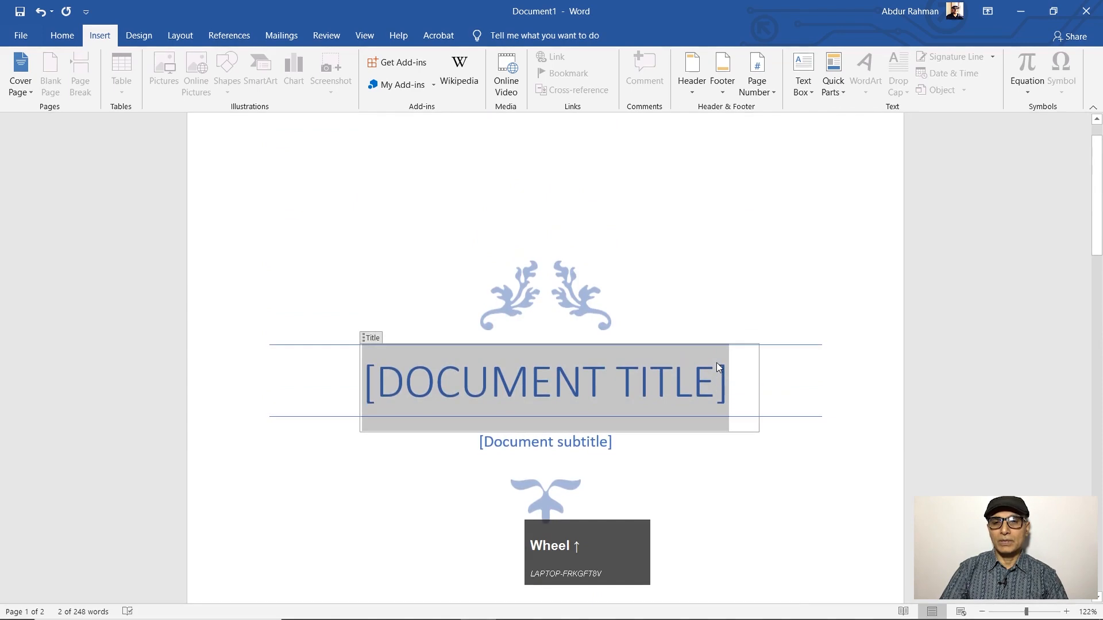
pyautogui.click(515, 285)
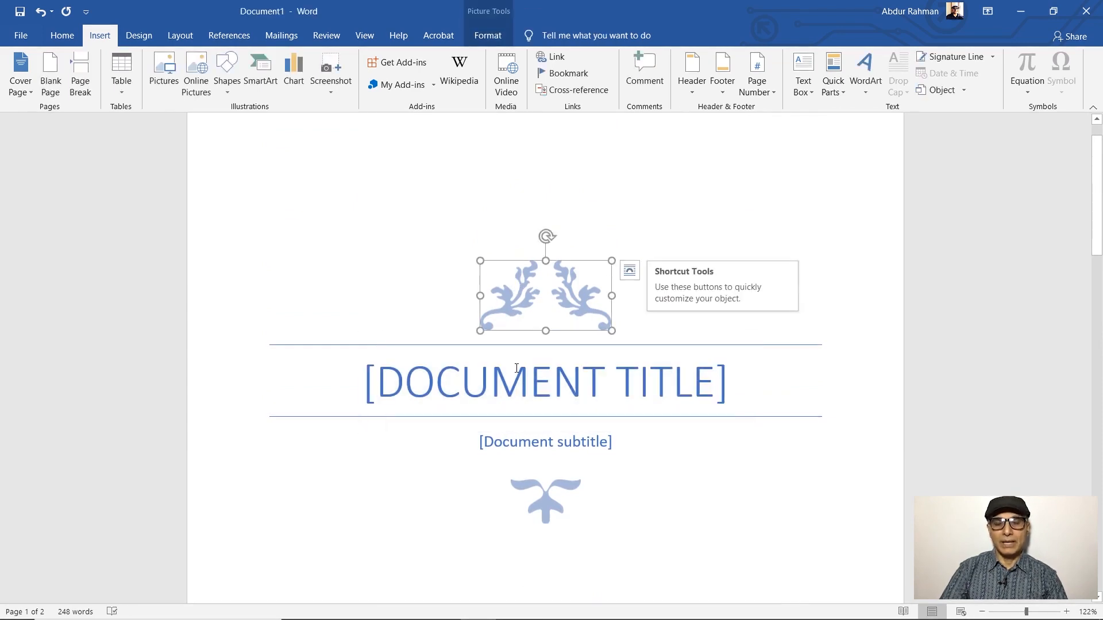
# Replace the current cover page with the built-in Motion design
pyautogui.click(29, 89)
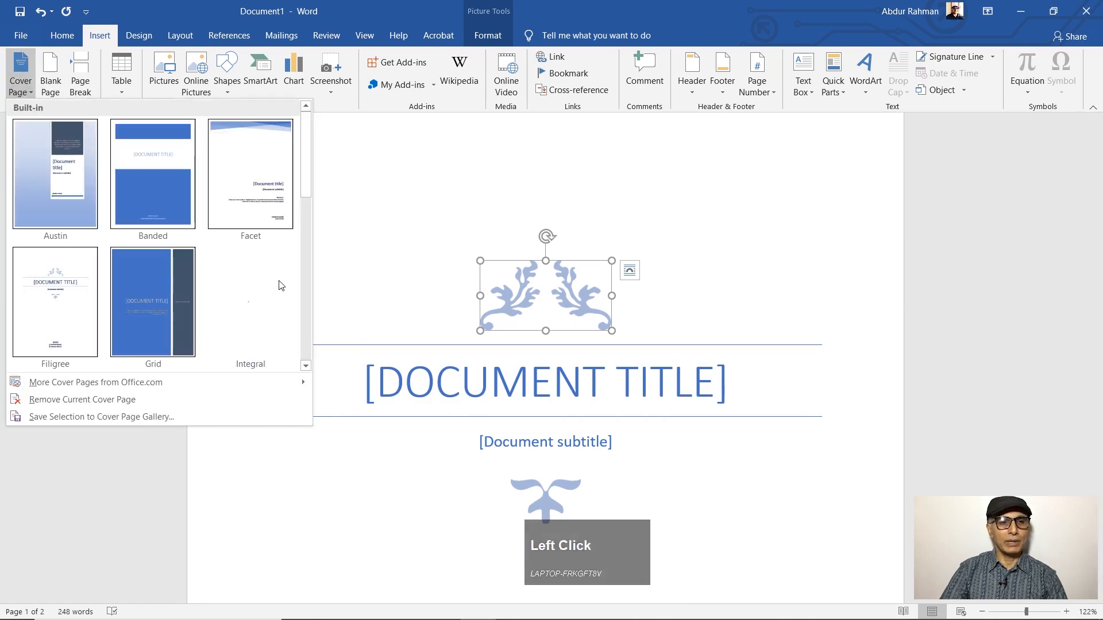
pyautogui.scroll(-1, 258, 292)
pyautogui.click(308, 260)
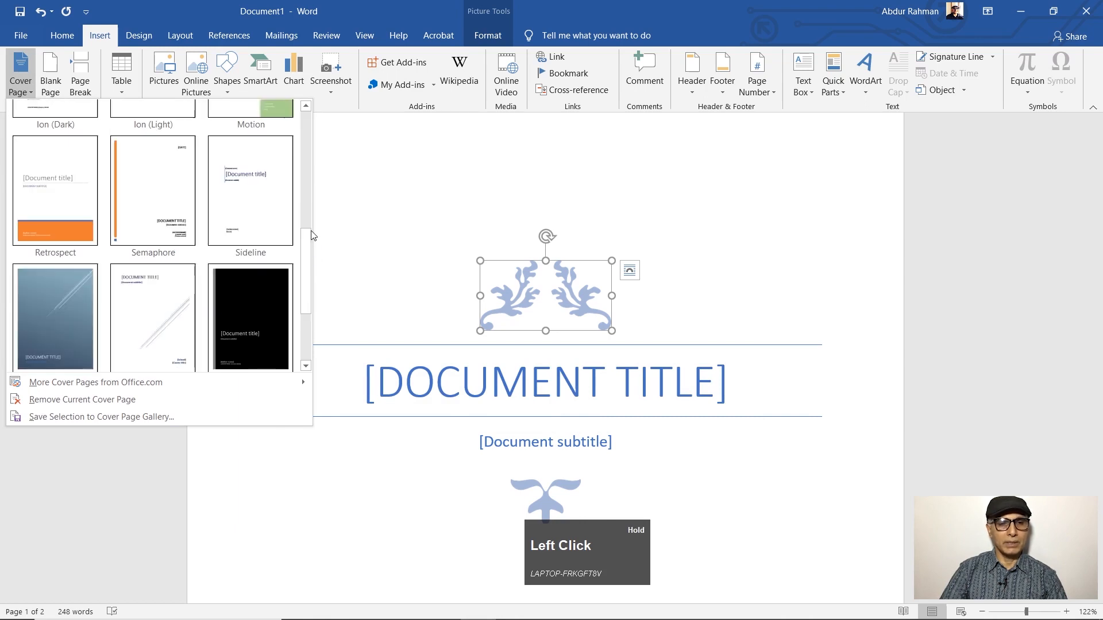
pyautogui.moveTo(312, 236); pyautogui.dragTo(320, 185)
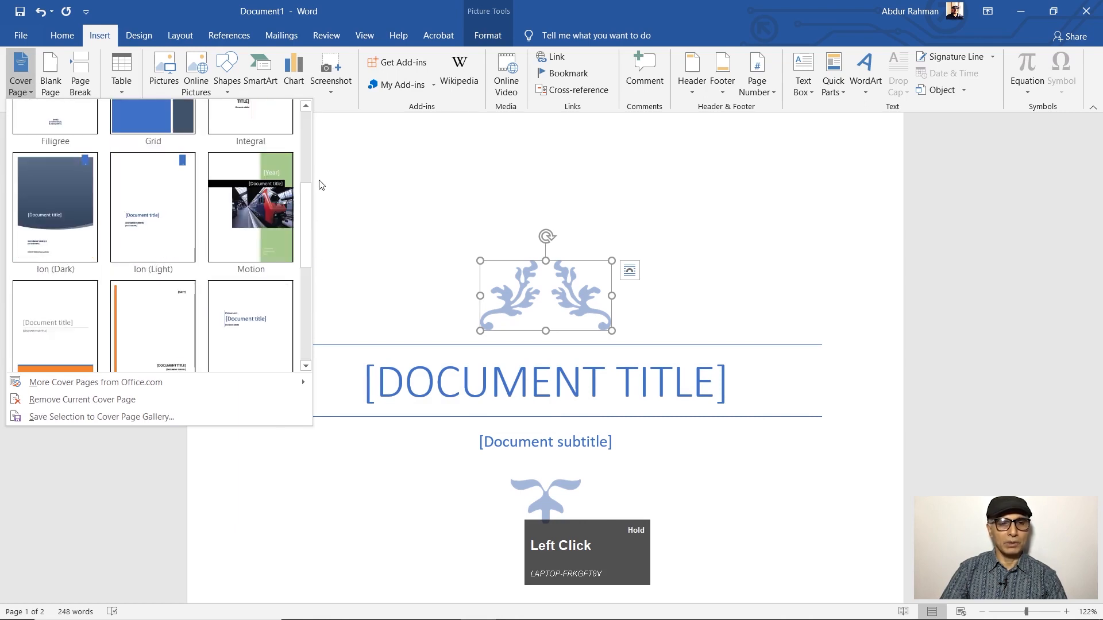
pyautogui.click(269, 198)
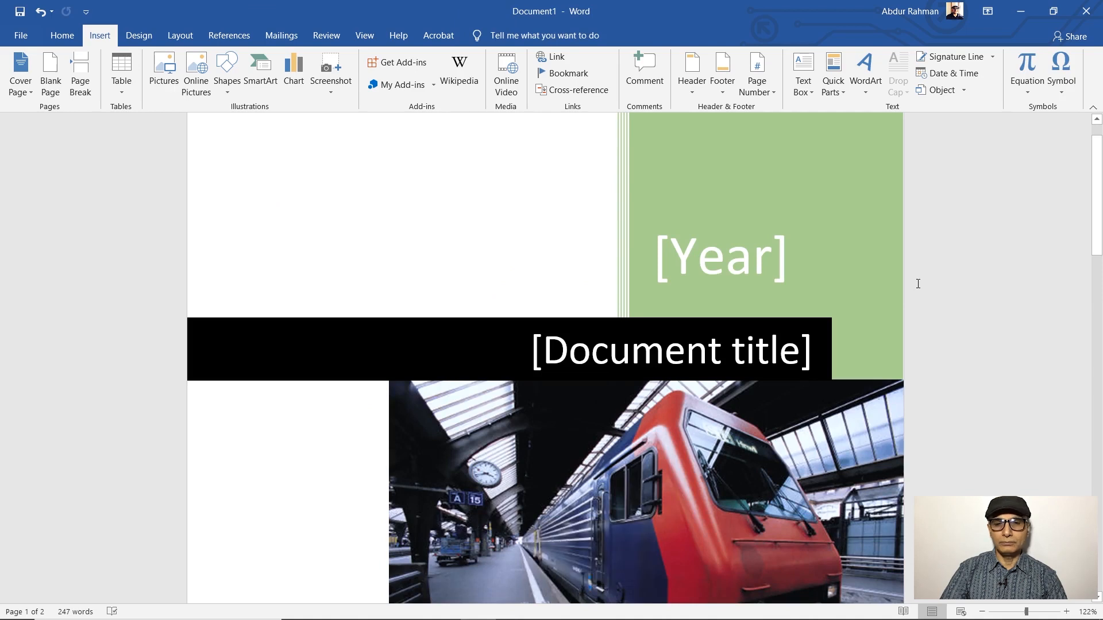
pyautogui.scroll(-10, 867, 305)
pyautogui.scroll(-10, 868, 306)
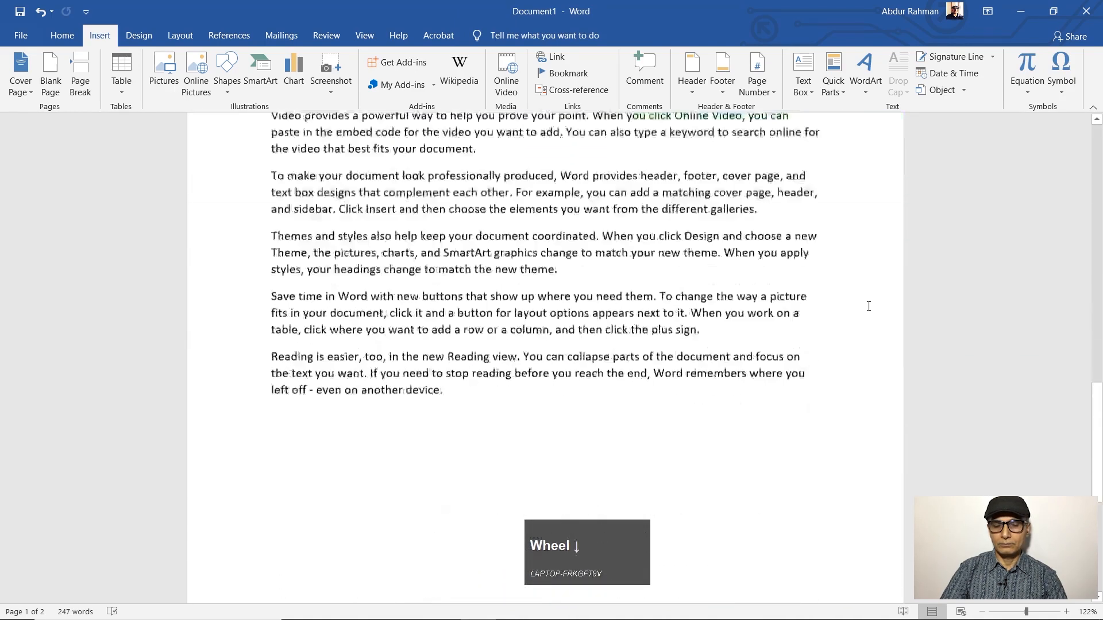
pyautogui.scroll(14, 867, 307)
pyautogui.scroll(6, 868, 305)
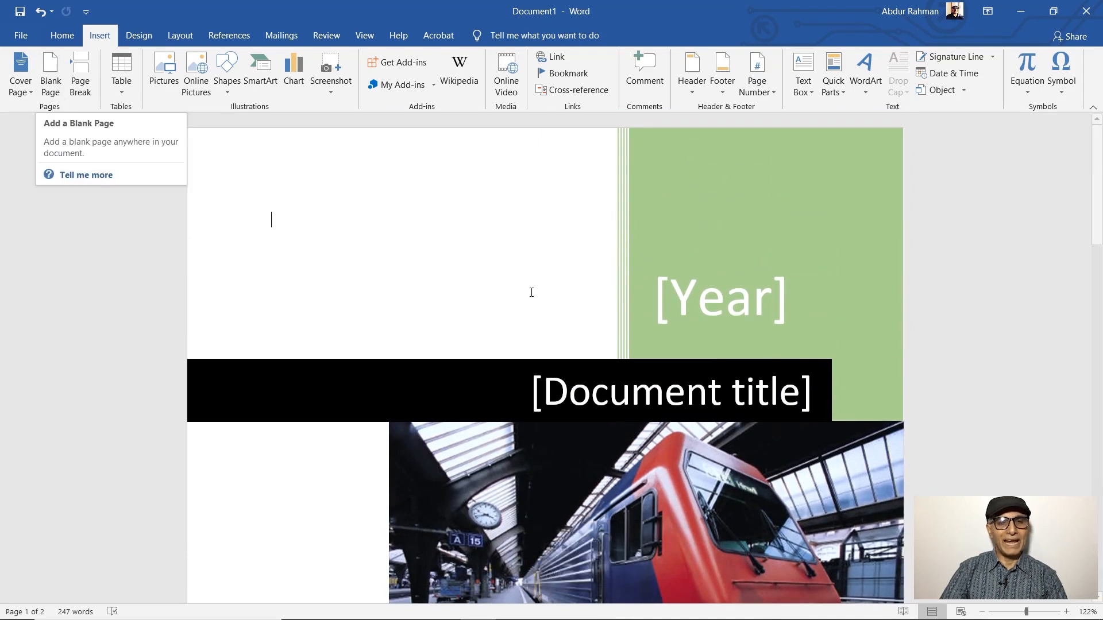
# Delete all the body text on the page after the cover page
pyautogui.scroll(-8, 890, 391)
pyautogui.scroll(-10, 893, 383)
pyautogui.scroll(3, 866, 386)
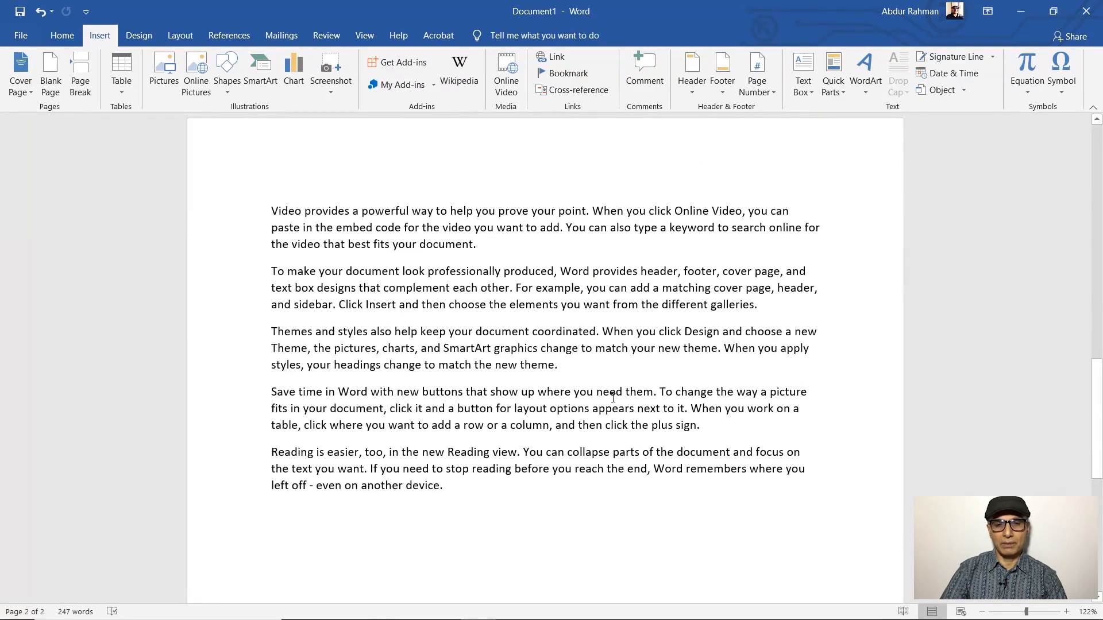
pyautogui.click(580, 367)
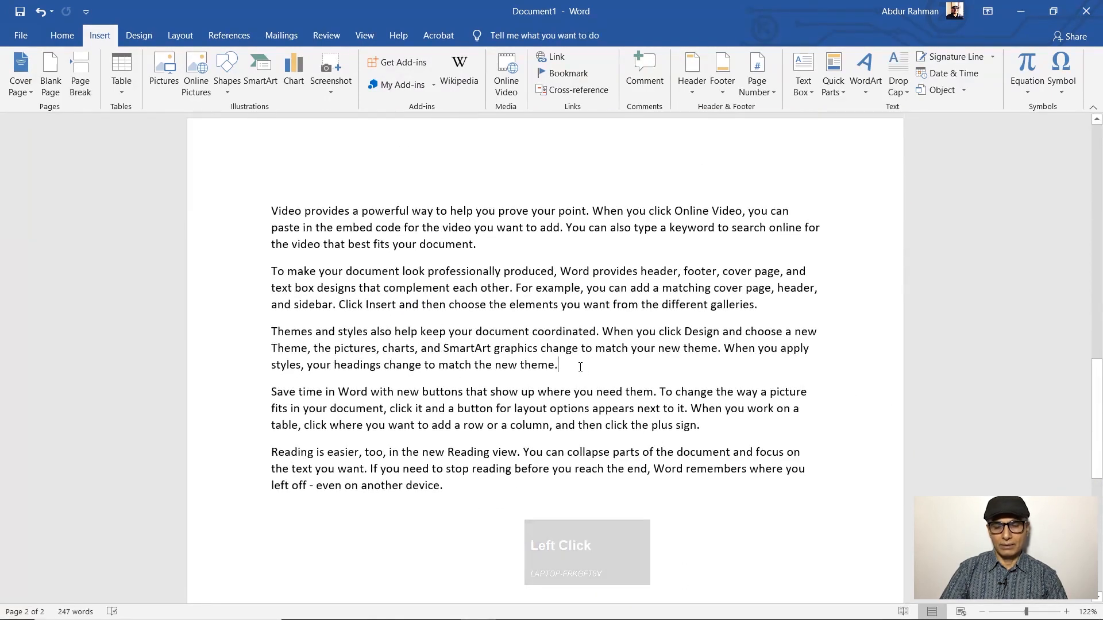
pyautogui.press('Return')
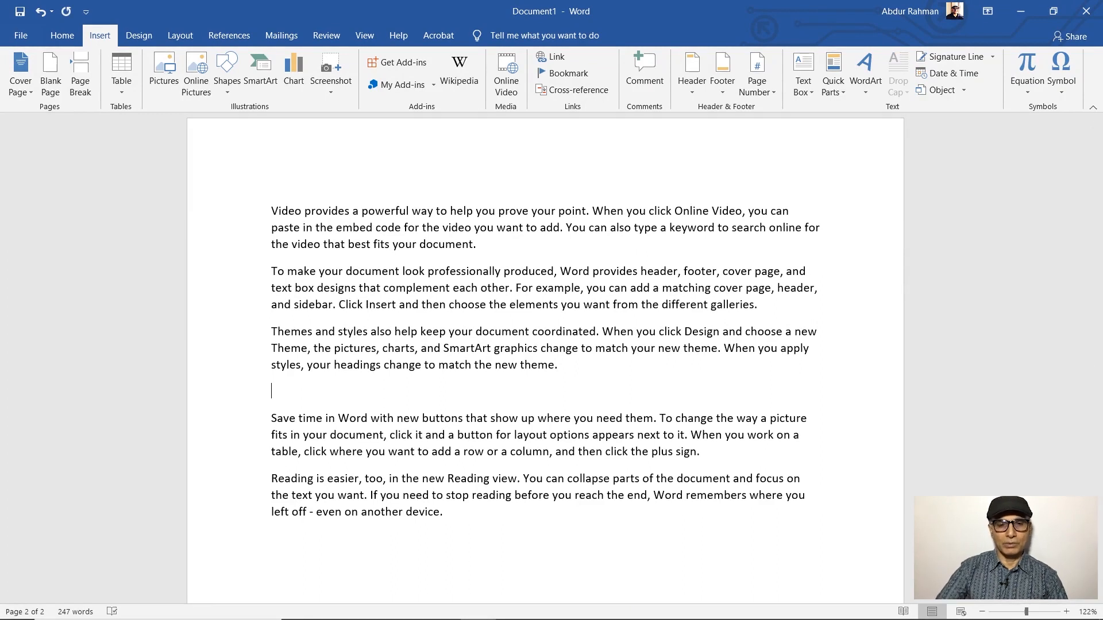
pyautogui.moveTo(265, 213); pyautogui.dragTo(469, 404)
pyautogui.press('Delete')
# Generate sample body text with =rand(4,20), giving four paragraphs of twenty sentences each
pyautogui.write('=rand')
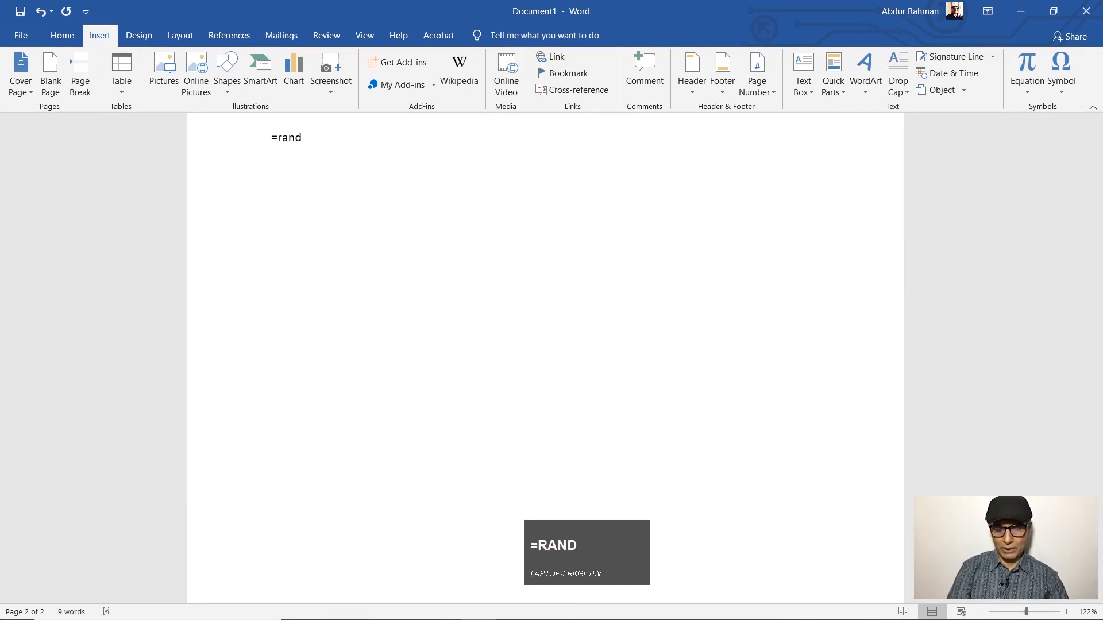
pyautogui.write('()')
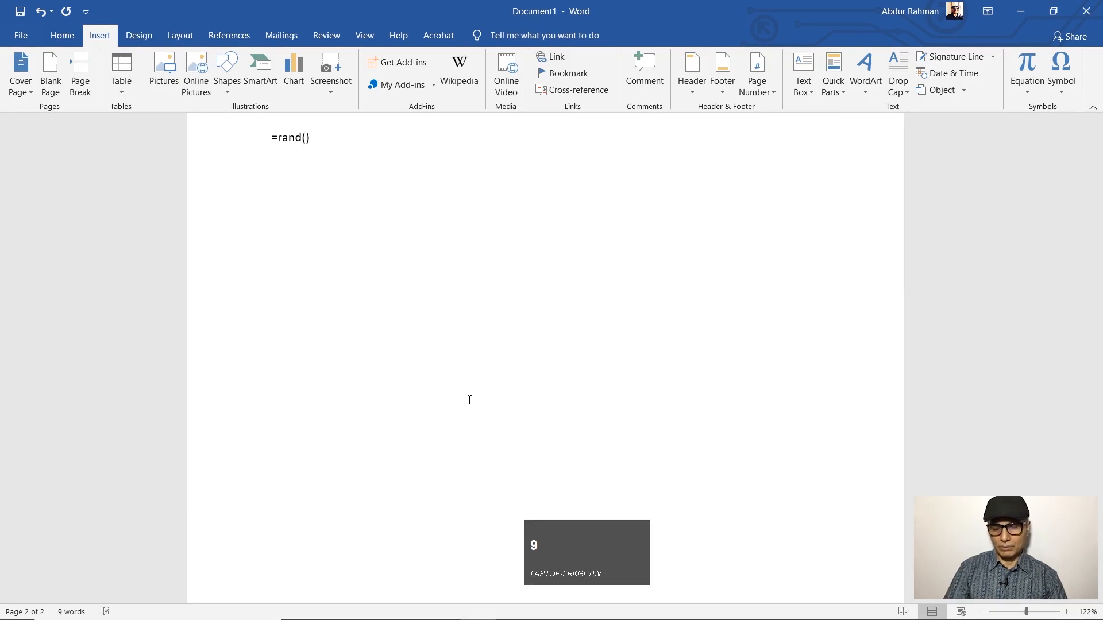
pyautogui.click(307, 138)
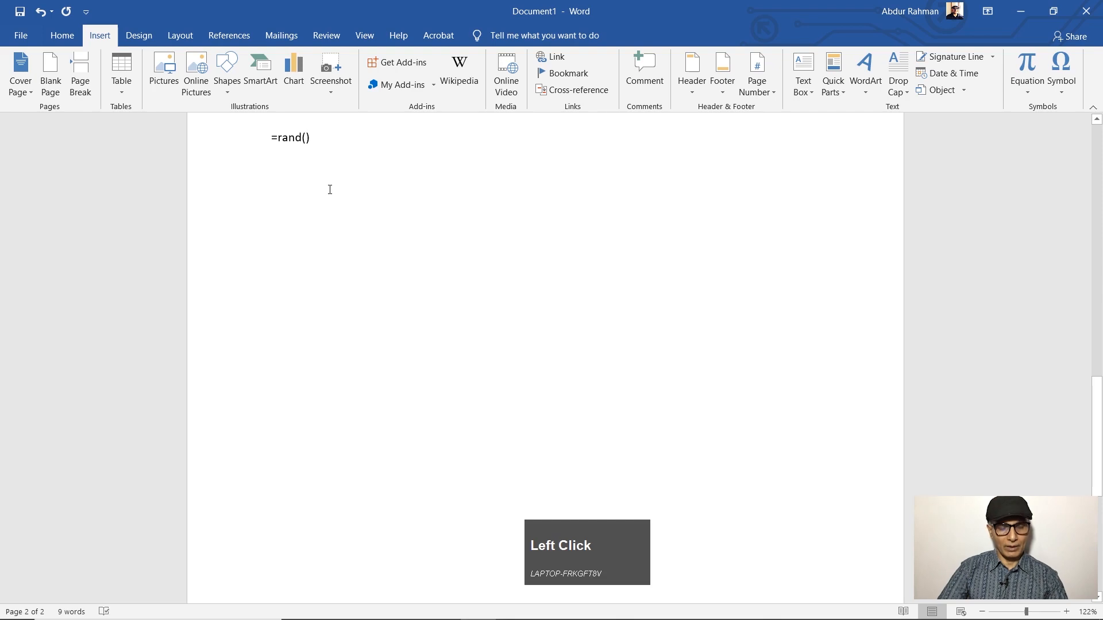
pyautogui.write('4')
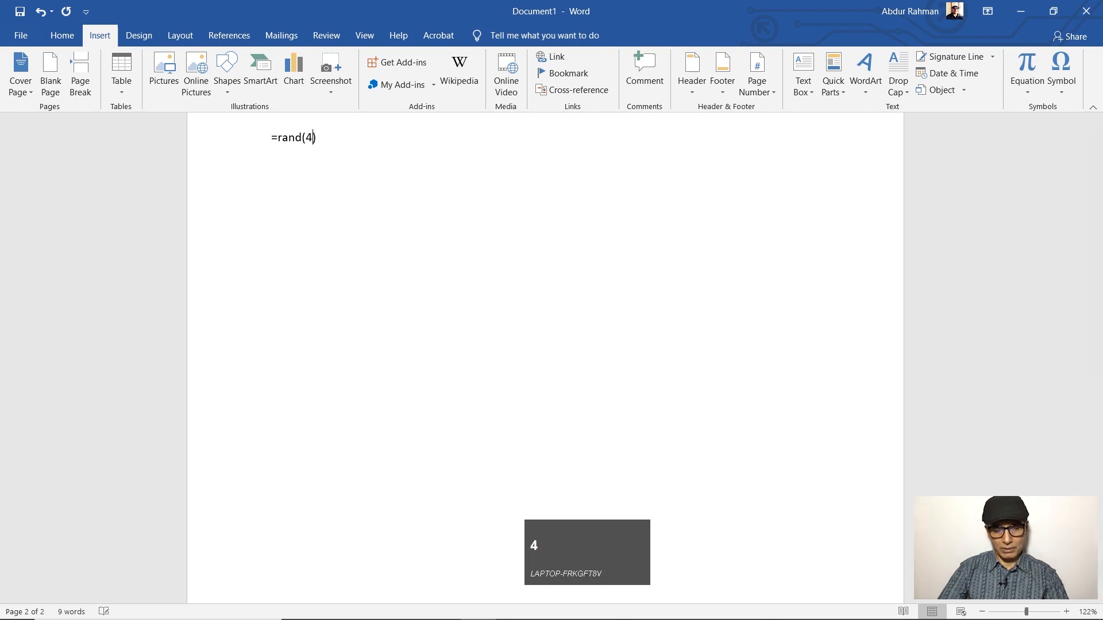
pyautogui.write(',20')
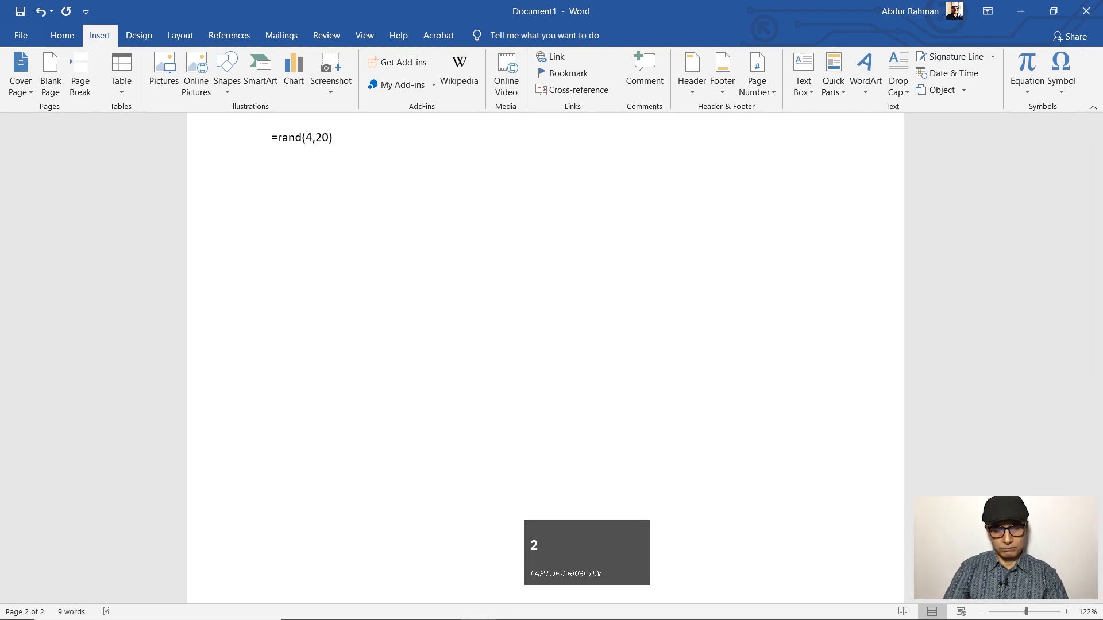
pyautogui.click(358, 138)
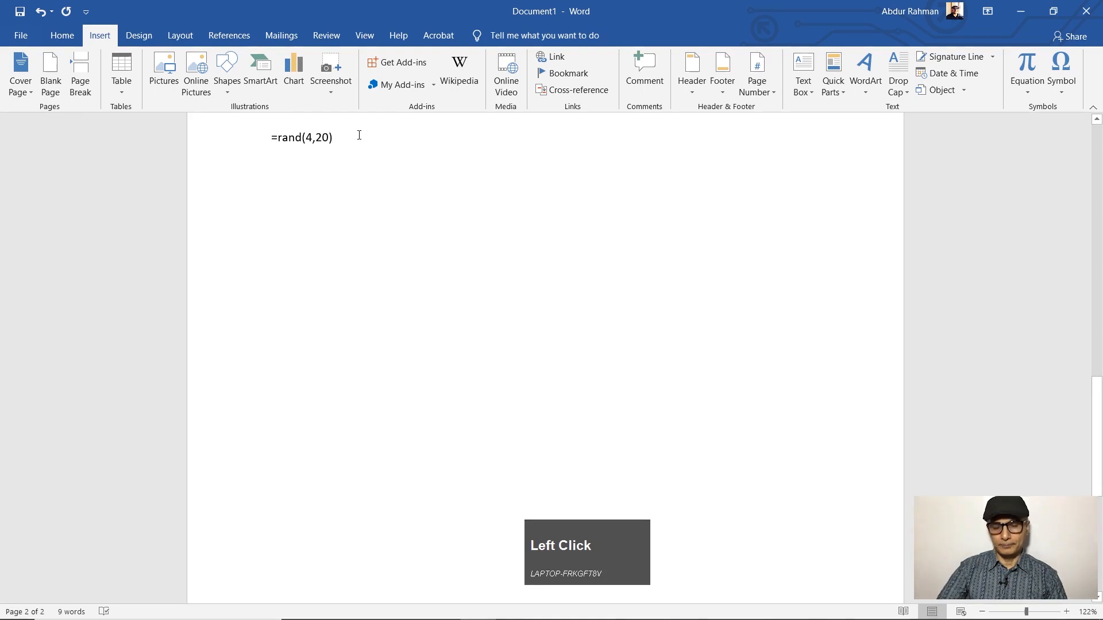
pyautogui.press('Return')
# Insert a blank page in the body text, directly before the line beginning "look professionally produced"
pyautogui.scroll(-2, 545, 356)
pyautogui.scroll(5, 545, 356)
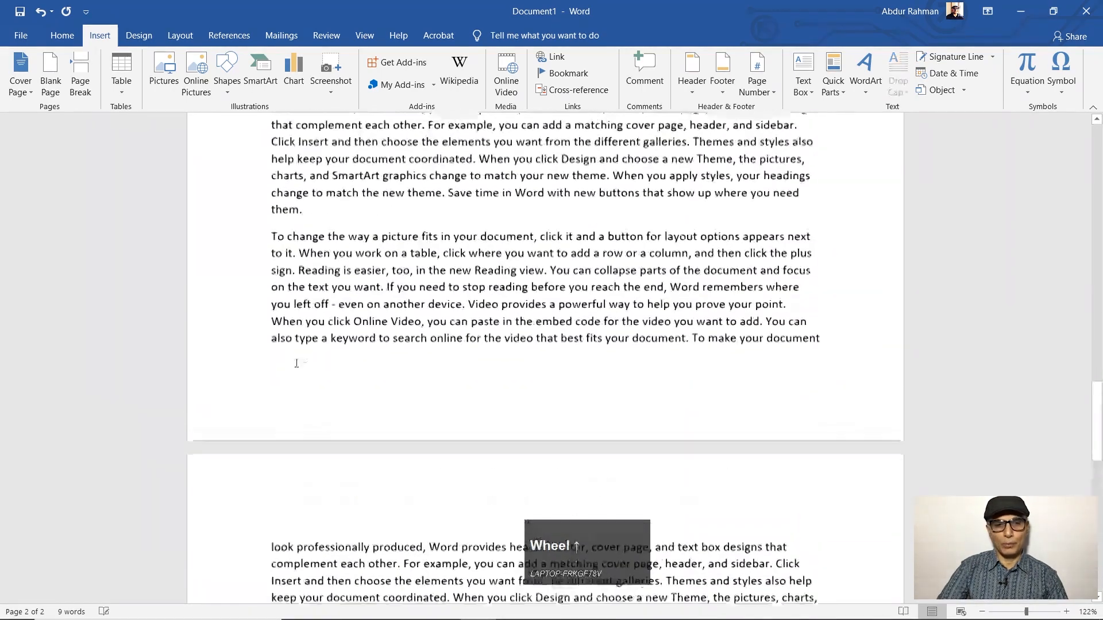
pyautogui.click(466, 348)
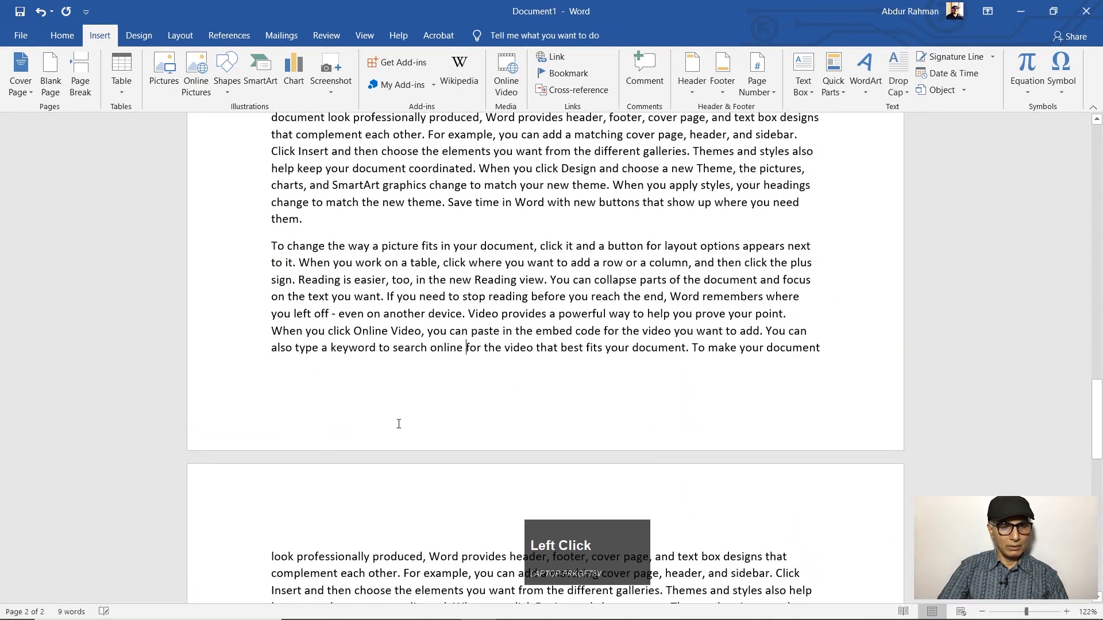
pyautogui.scroll(-10, 525, 375)
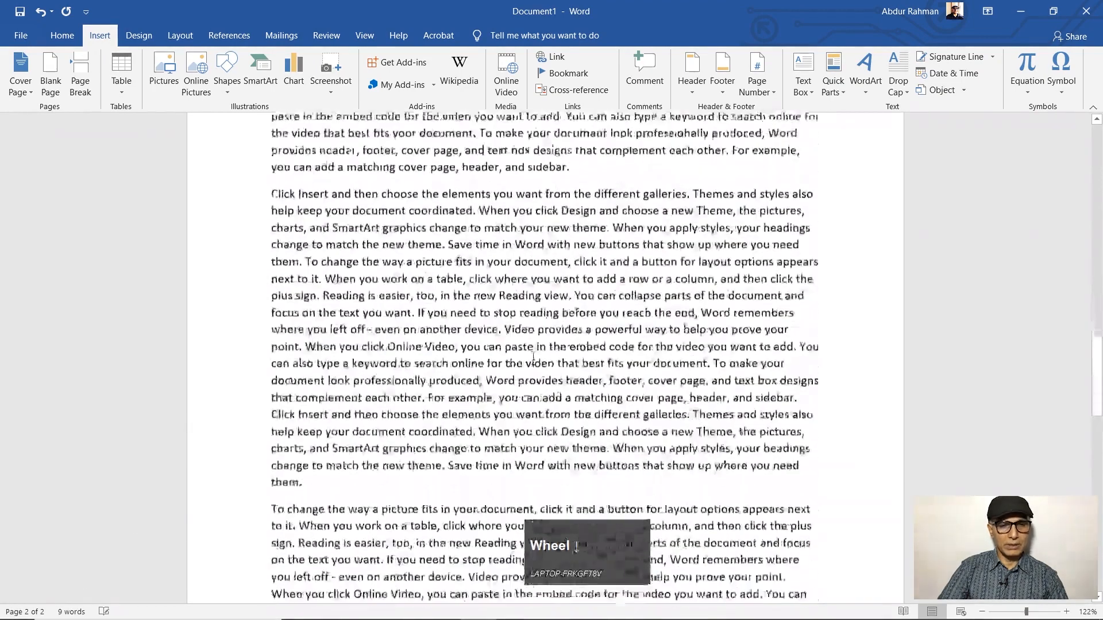
pyautogui.click(304, 229)
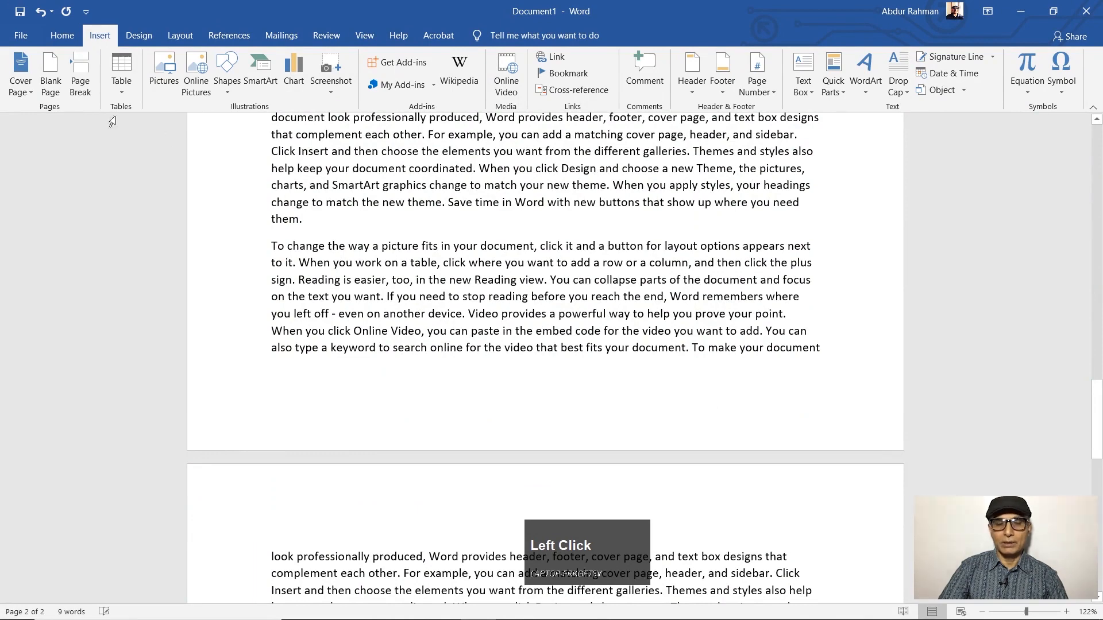
pyautogui.click(50, 71)
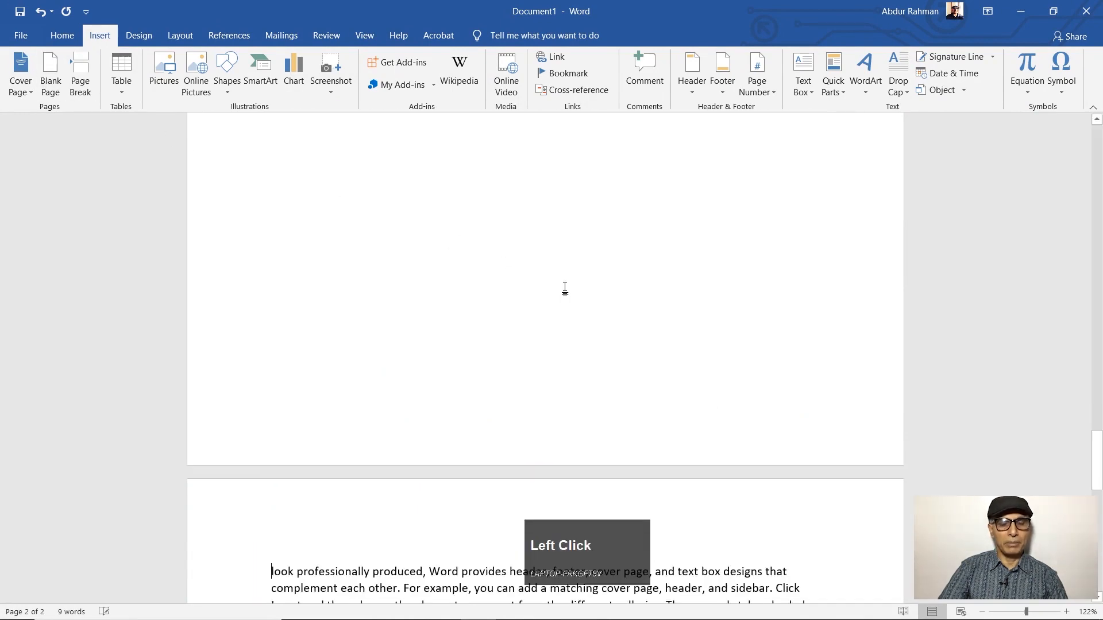
pyautogui.scroll(-15, 565, 289)
pyautogui.scroll(-10, 564, 289)
pyautogui.scroll(10, 564, 289)
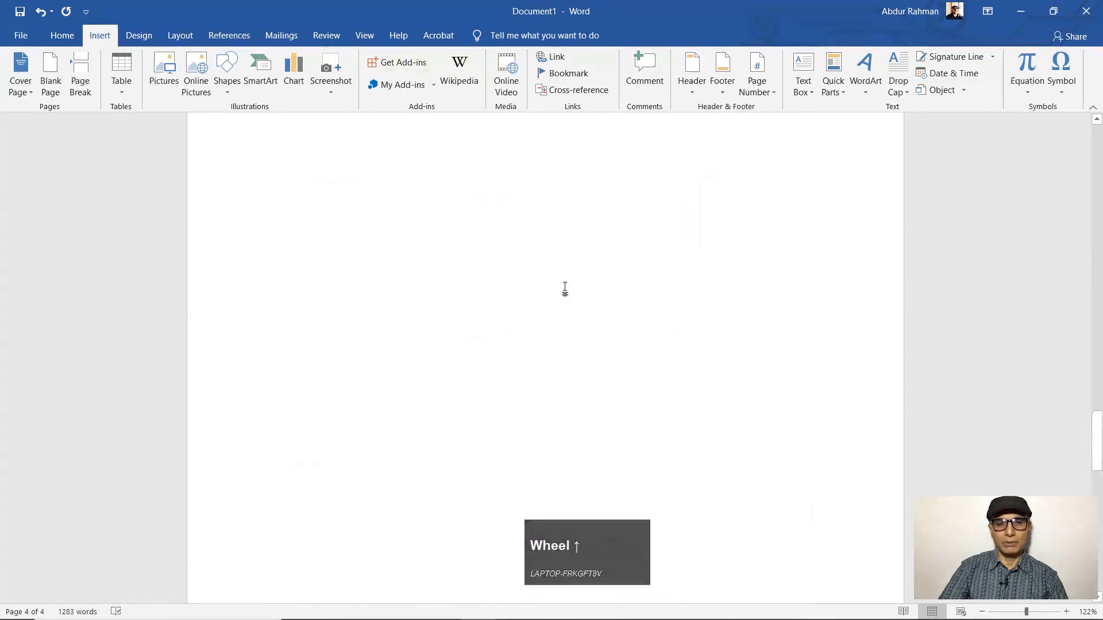
pyautogui.scroll(10, 565, 289)
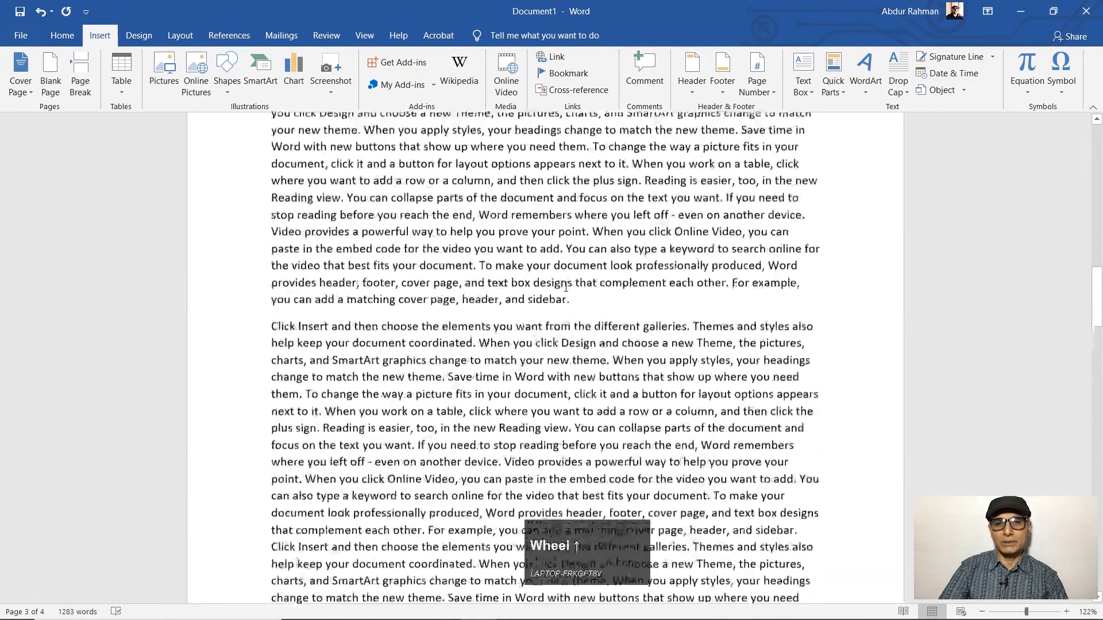
pyautogui.scroll(5, 566, 287)
pyautogui.scroll(-4, 566, 287)
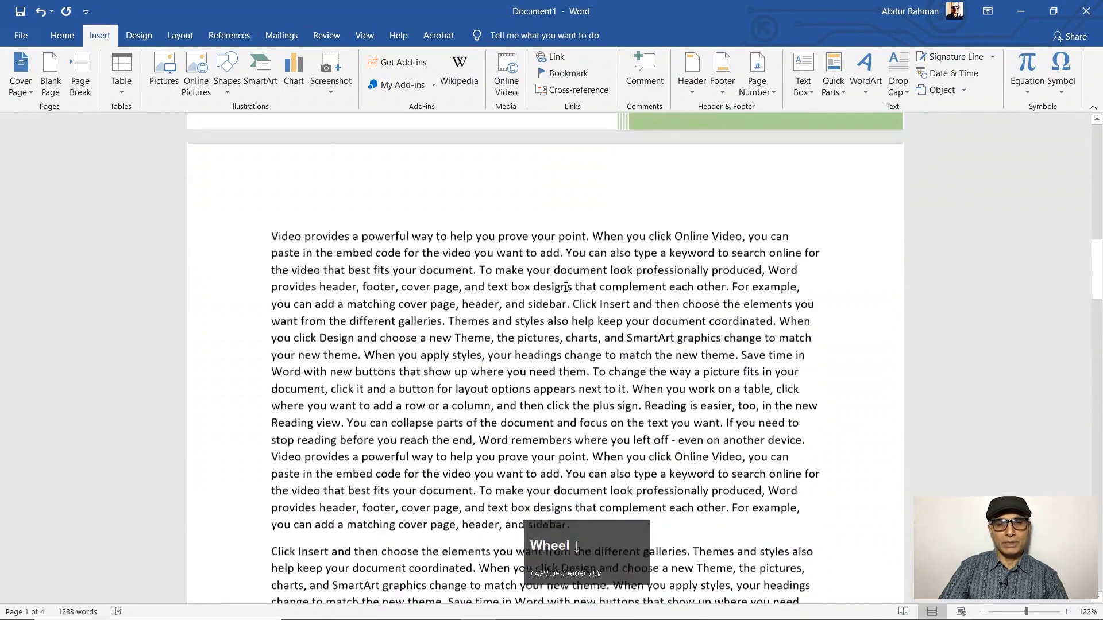
# Insert a page break at the end of the first body paragraph, after the words "header, and sidebar."
pyautogui.scroll(-8, 566, 287)
pyautogui.scroll(6, 566, 287)
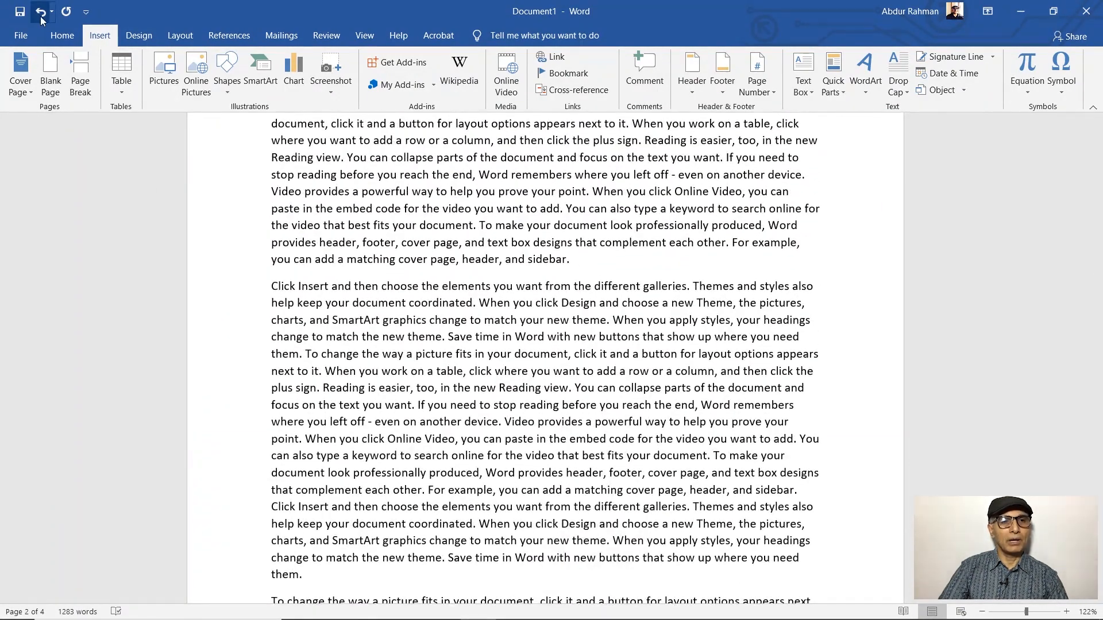
pyautogui.scroll(-5, 537, 291)
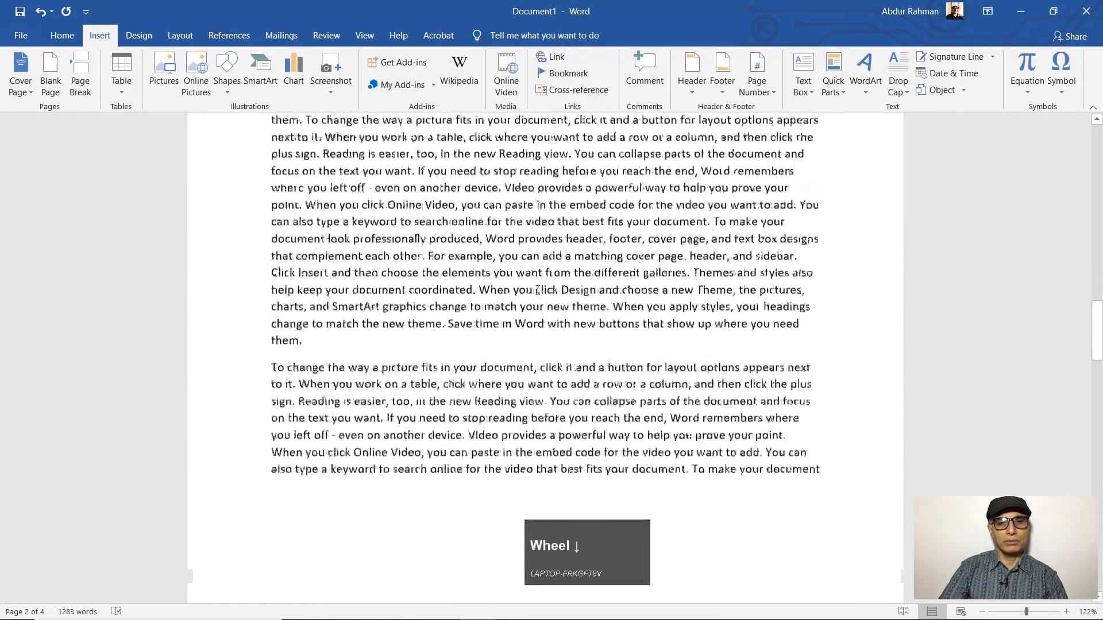
pyautogui.scroll(-6, 538, 290)
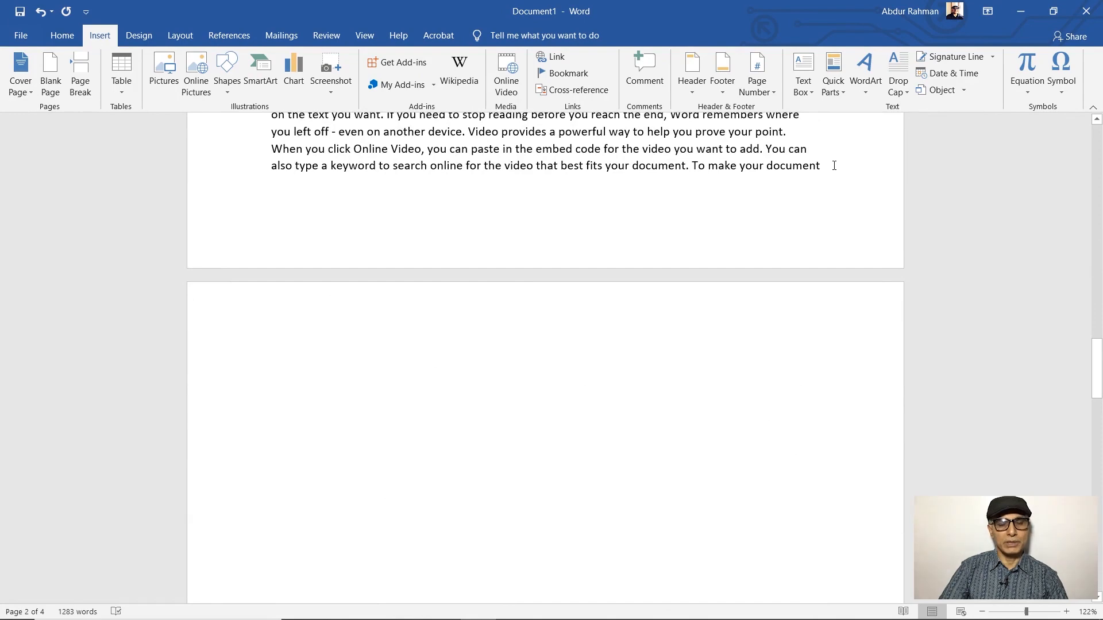
pyautogui.scroll(10, 626, 305)
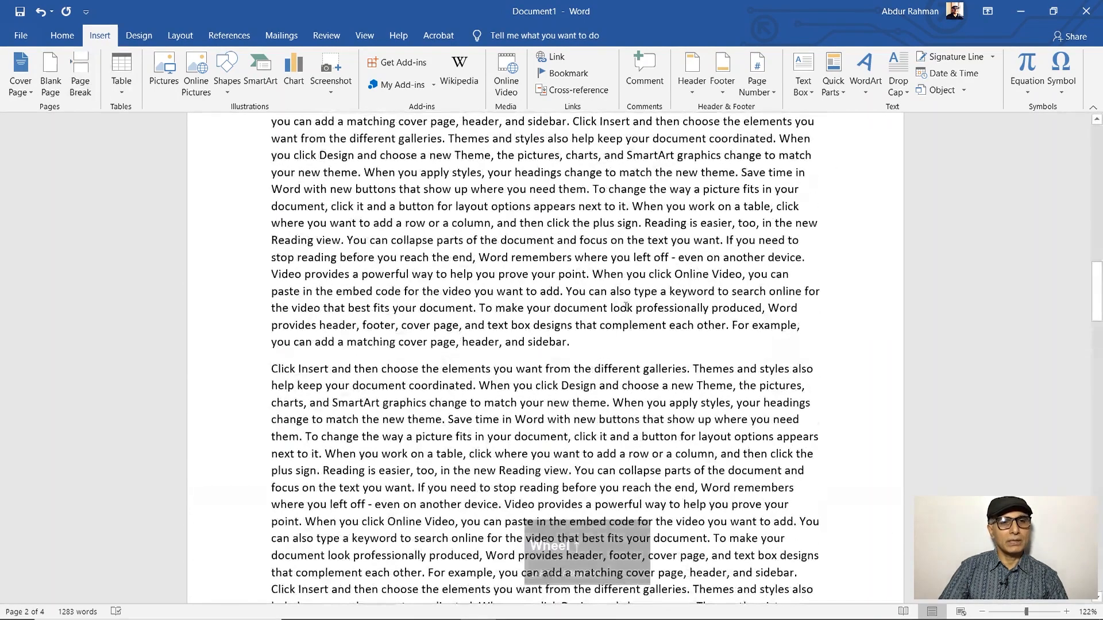
pyautogui.click(588, 344)
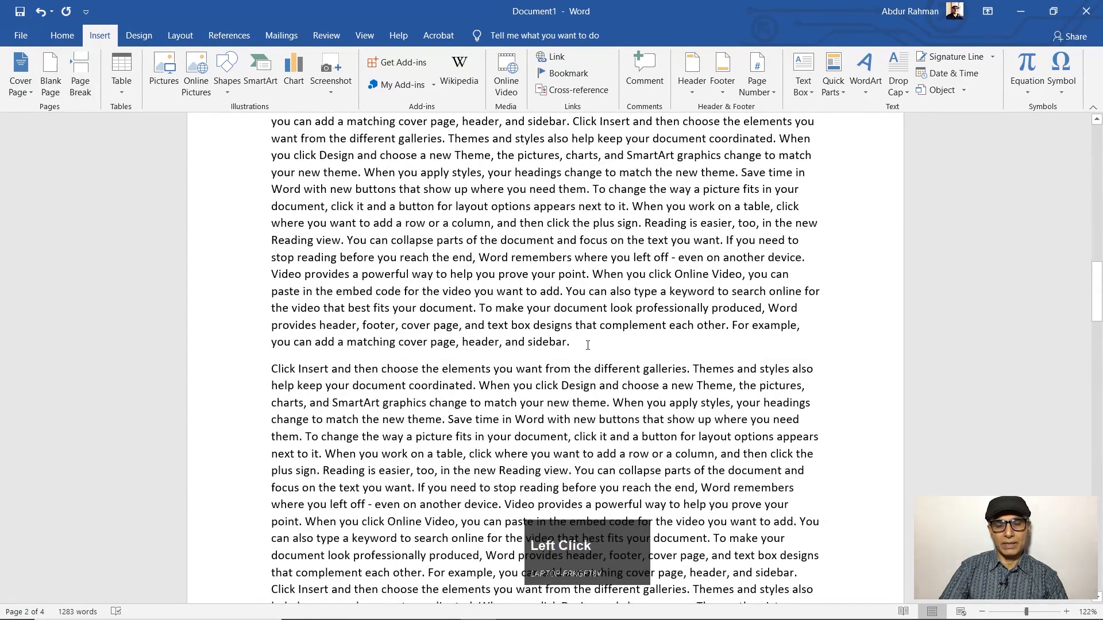
pyautogui.scroll(-10, 588, 344)
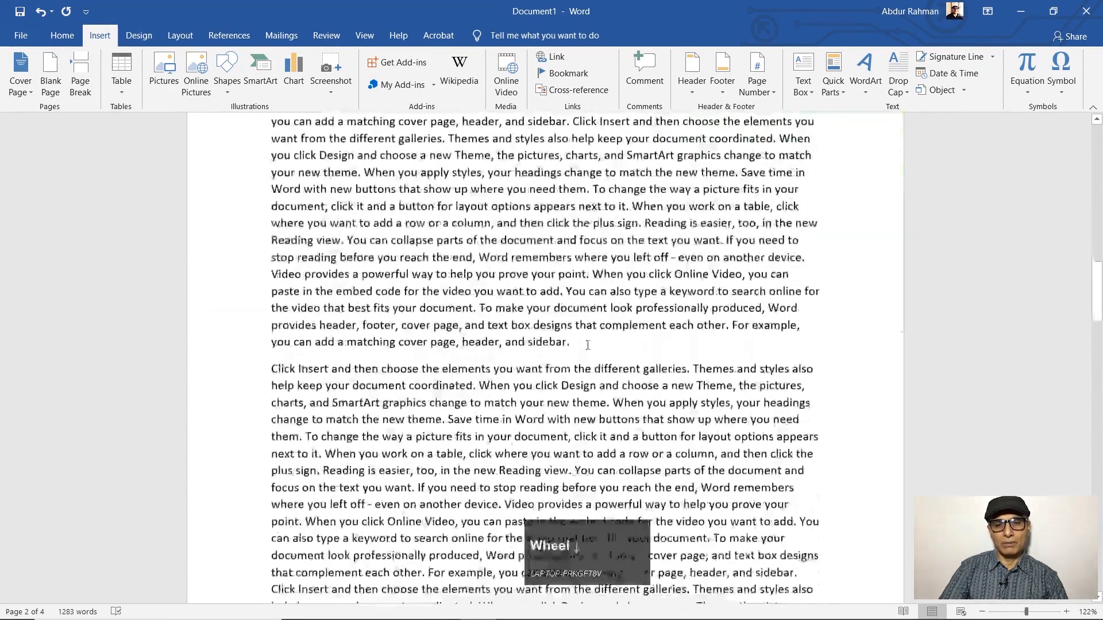
pyautogui.scroll(-3, 588, 344)
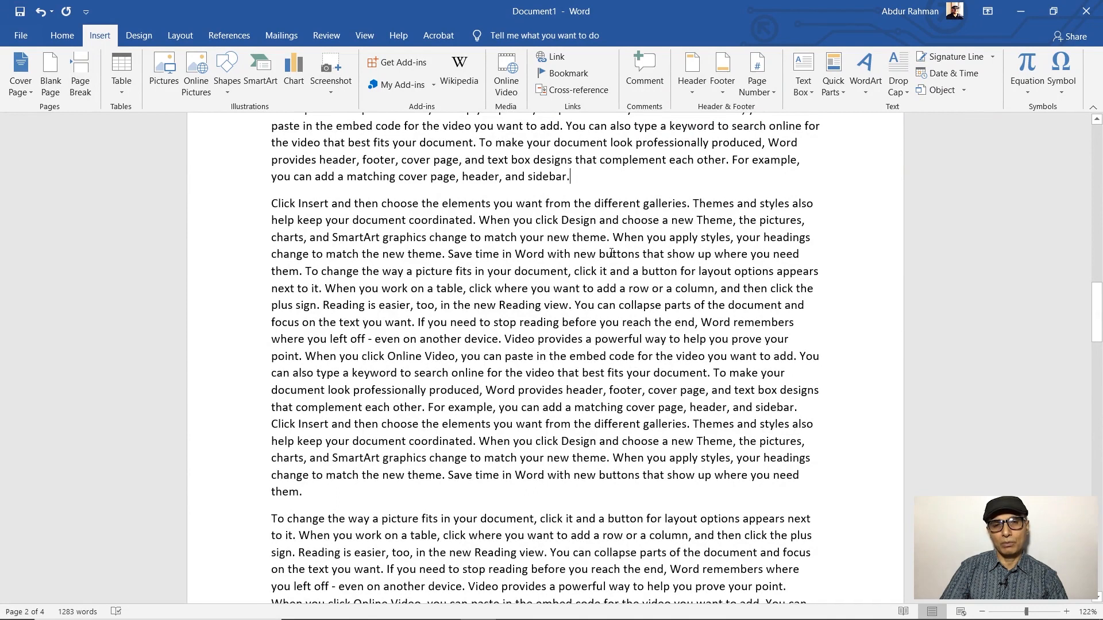
pyautogui.click(80, 70)
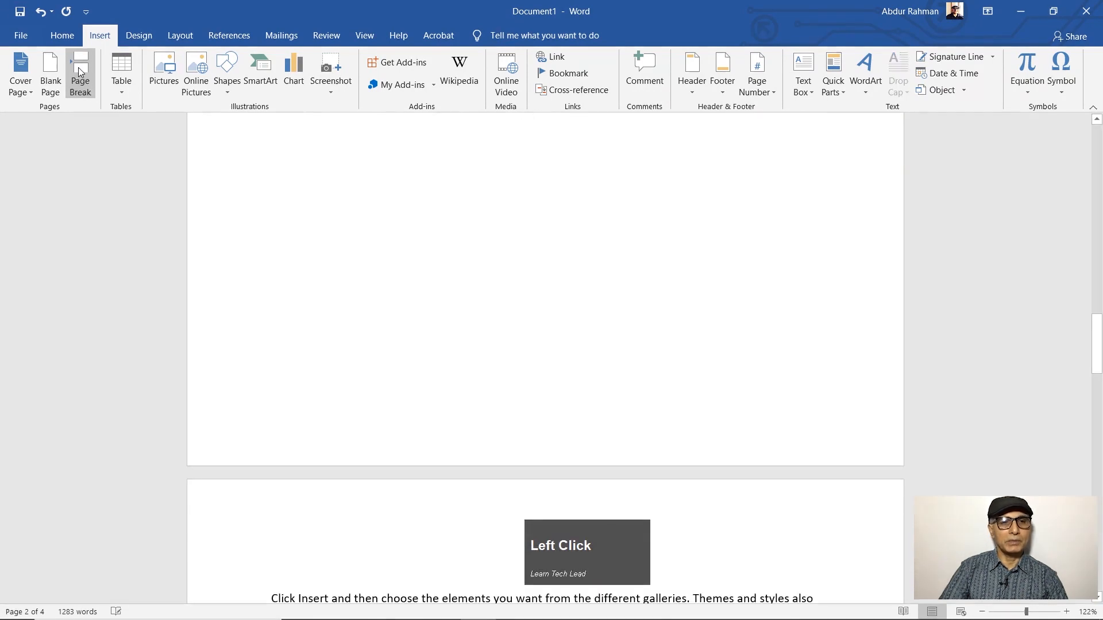
# Add empty paragraphs after the last body paragraph until the cursor moves onto a new page
pyautogui.scroll(-10, 588, 420)
pyautogui.scroll(-20, 587, 421)
pyautogui.scroll(-5, 588, 421)
pyautogui.scroll(20, 588, 421)
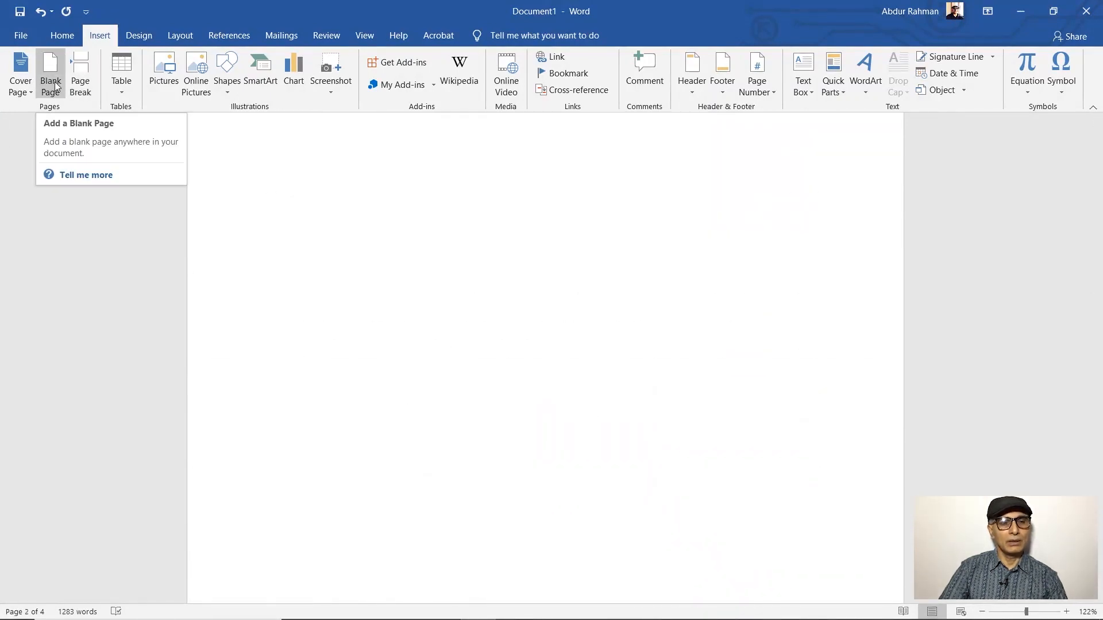
pyautogui.scroll(10, 586, 313)
pyautogui.scroll(2, 586, 315)
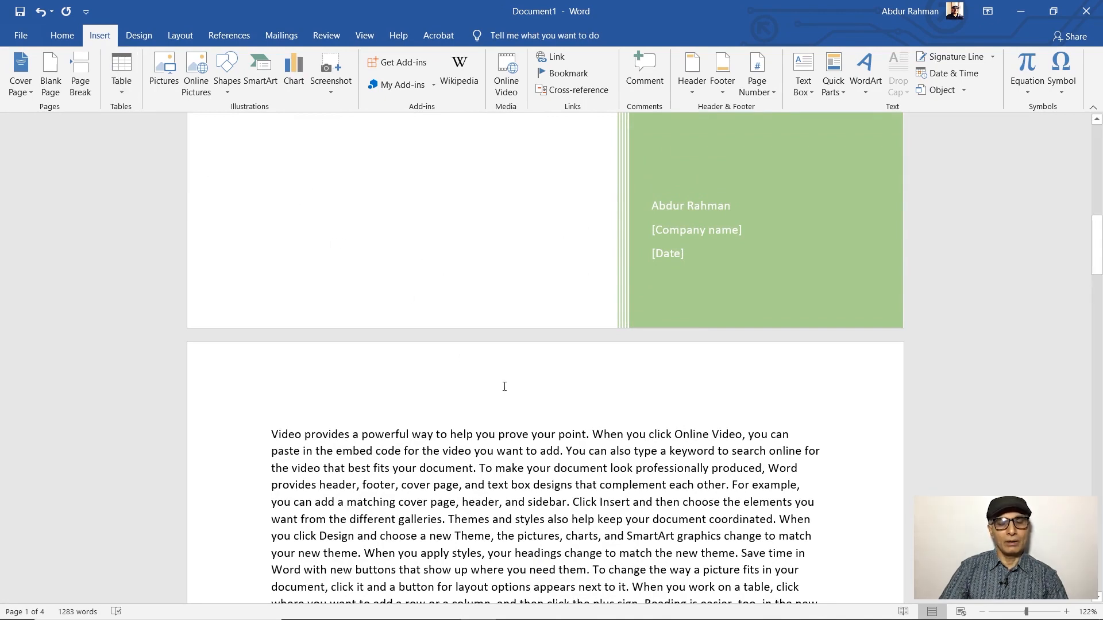
pyautogui.scroll(-10, 504, 383)
pyautogui.scroll(-12, 504, 386)
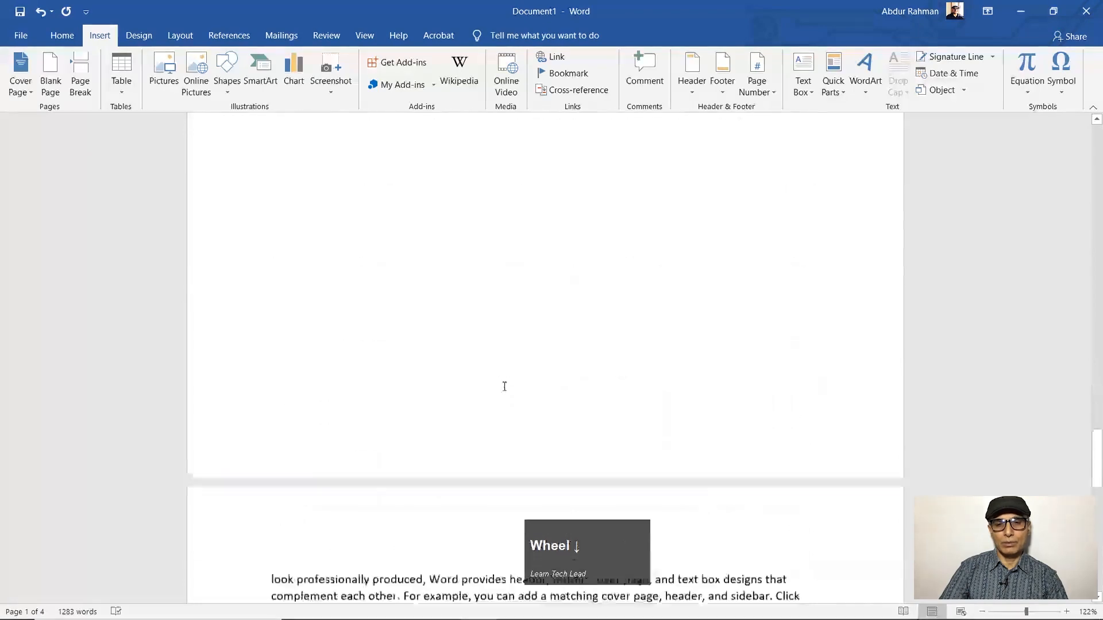
pyautogui.click(595, 256)
pyautogui.press('Return')
pyautogui.press('Return')
pyautogui.press('Return')
pyautogui.press('Return')
pyautogui.press('Return')
pyautogui.press('Return')
pyautogui.press('Return')
pyautogui.press('Return')
pyautogui.press('Return')
pyautogui.press('Return')
pyautogui.press('Return')
pyautogui.press('Return')
pyautogui.press('Return')
pyautogui.press('Return')
pyautogui.press('Return')
pyautogui.press('Return')
pyautogui.press('Return')
pyautogui.press('Return')
pyautogui.press('Return')
pyautogui.press('Return')
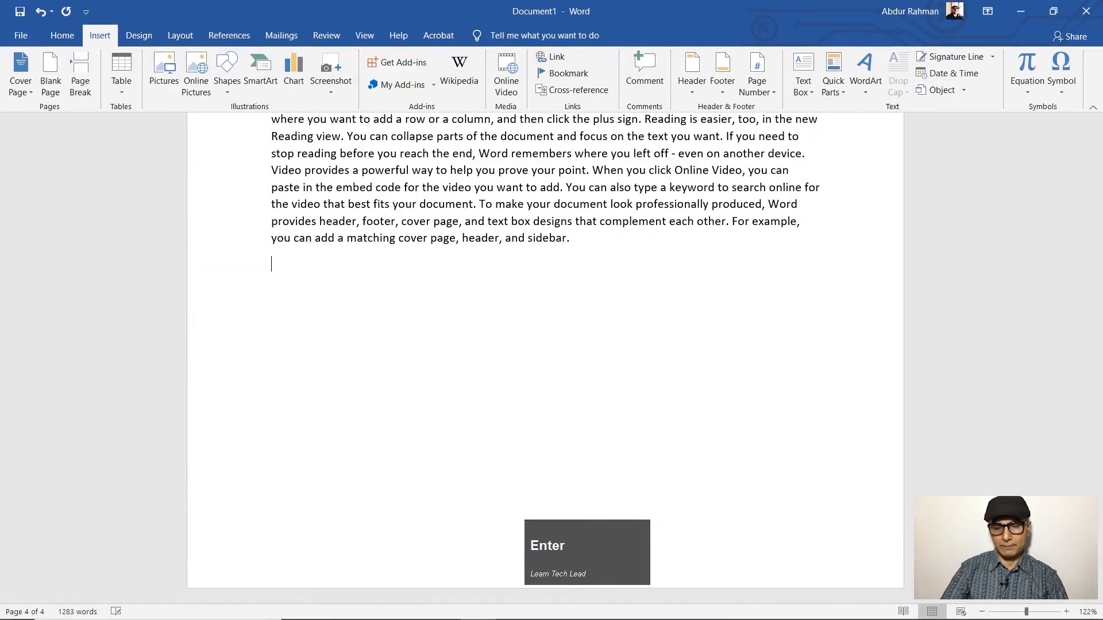
pyautogui.scroll(-4, 594, 241)
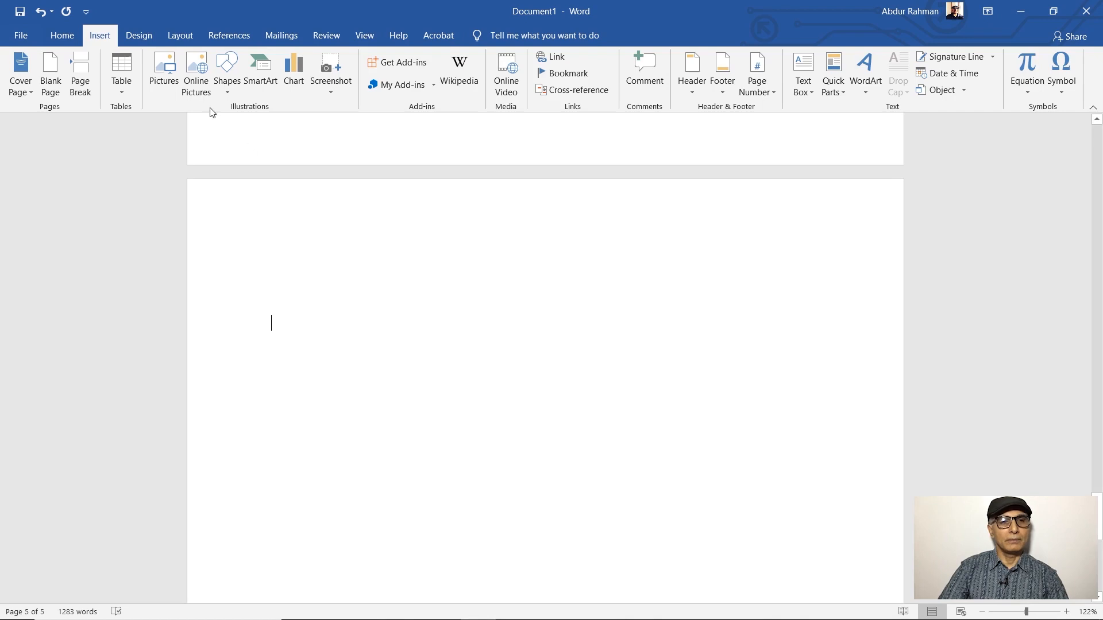
# Insert a table of five columns and three rows on the new last page and add an empty line below it
pyautogui.click(126, 95)
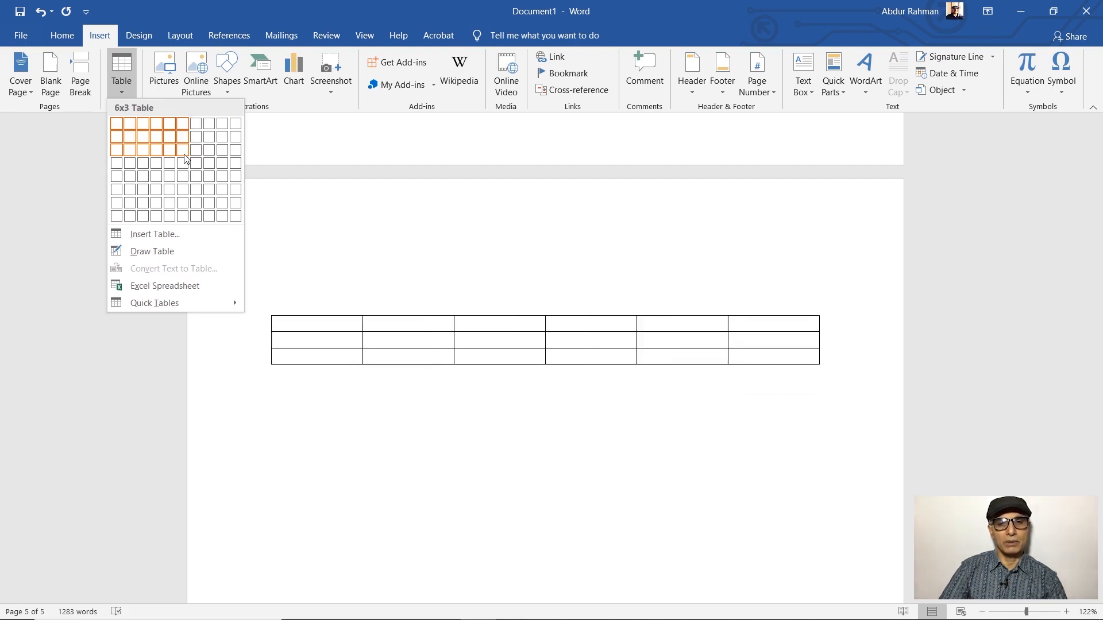
pyautogui.click(165, 152)
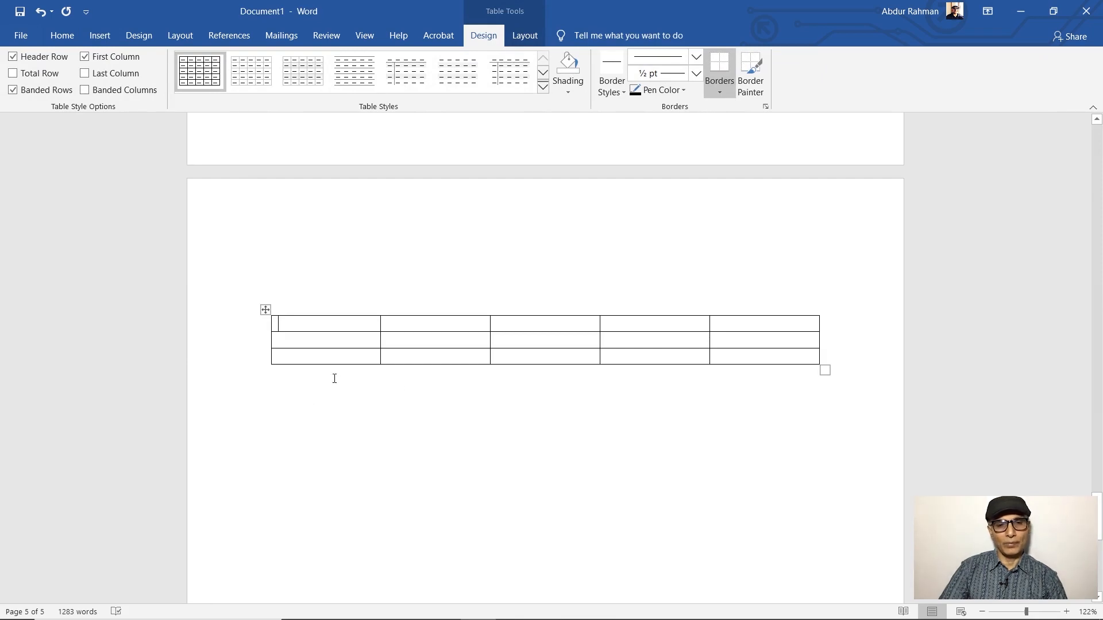
pyautogui.click(843, 367)
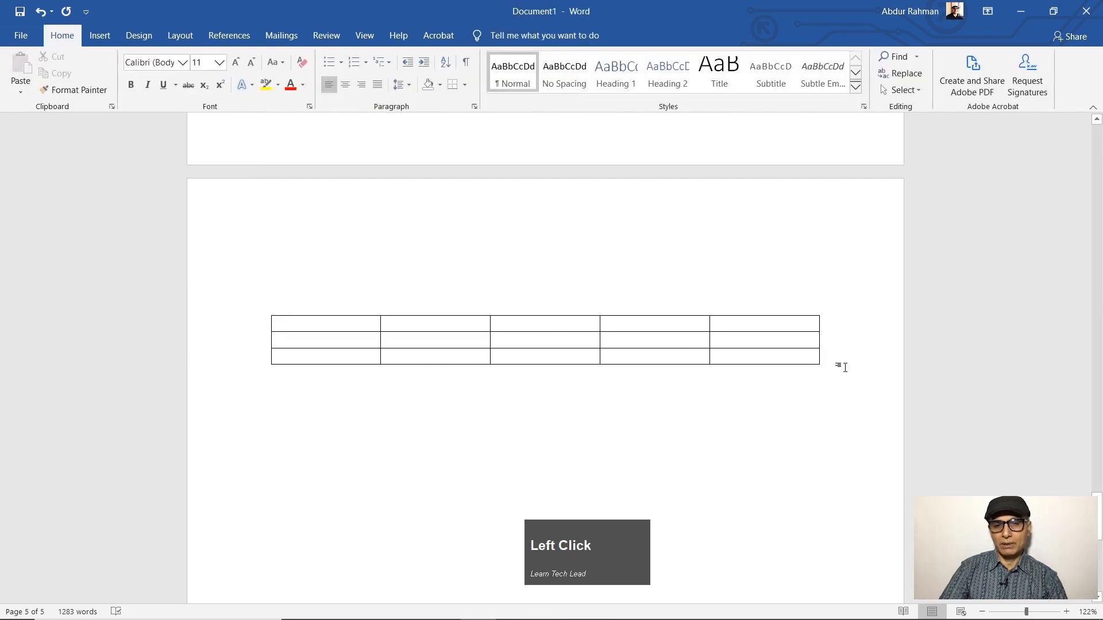
pyautogui.press('Return')
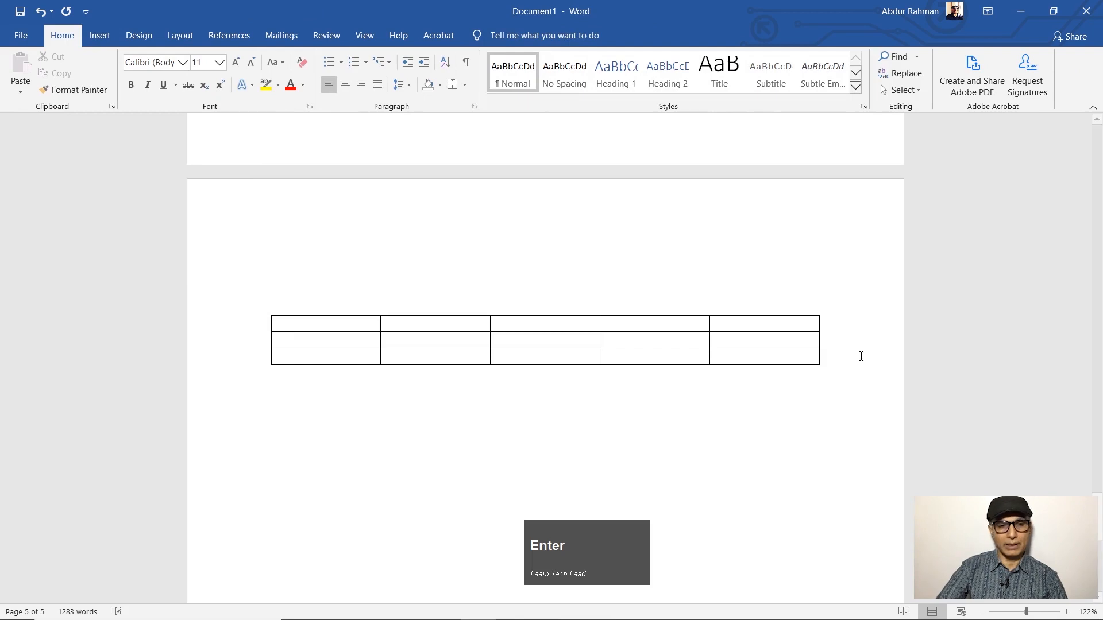
pyautogui.click(100, 36)
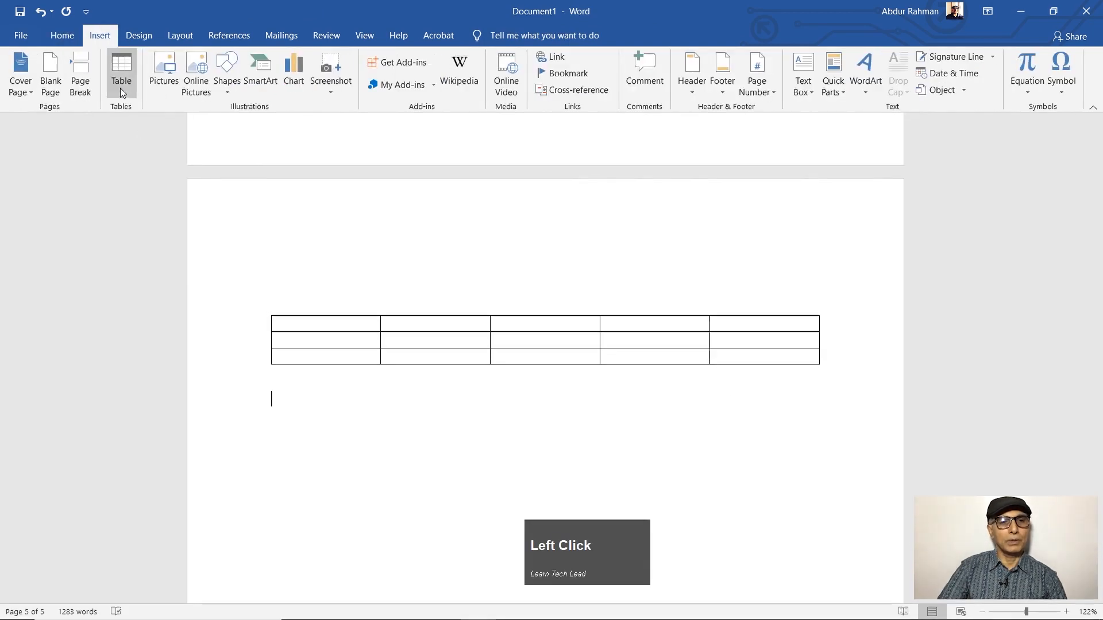
pyautogui.click(119, 94)
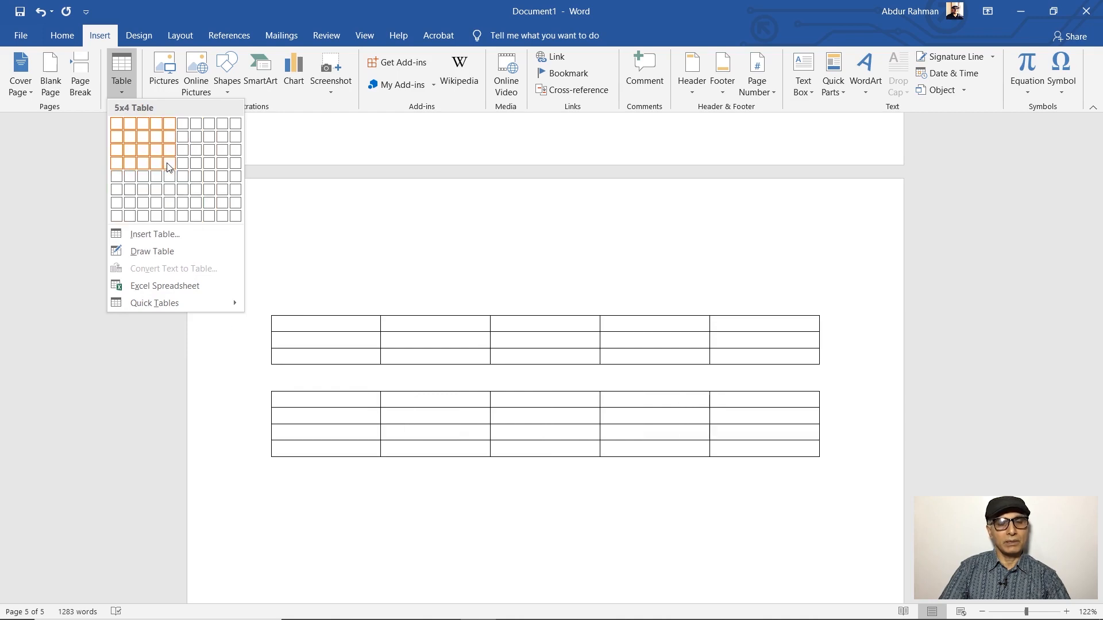
pyautogui.click(328, 322)
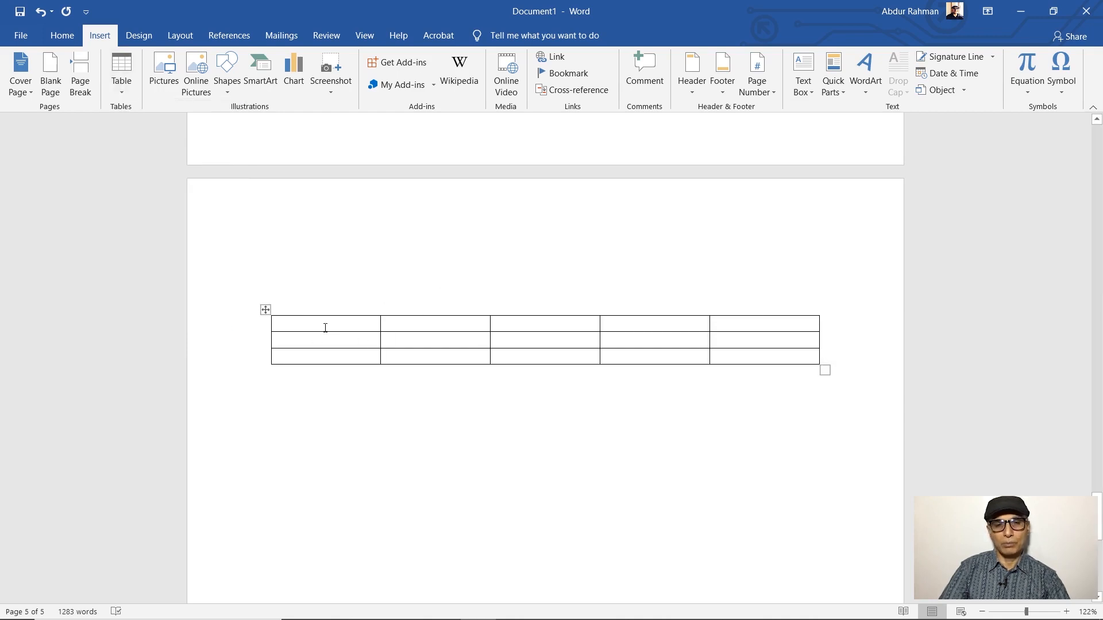
# Fill the table's first row with the headings NAME, ADDRESS, PHONE, AGE and EMAIL
pyautogui.click(325, 327)
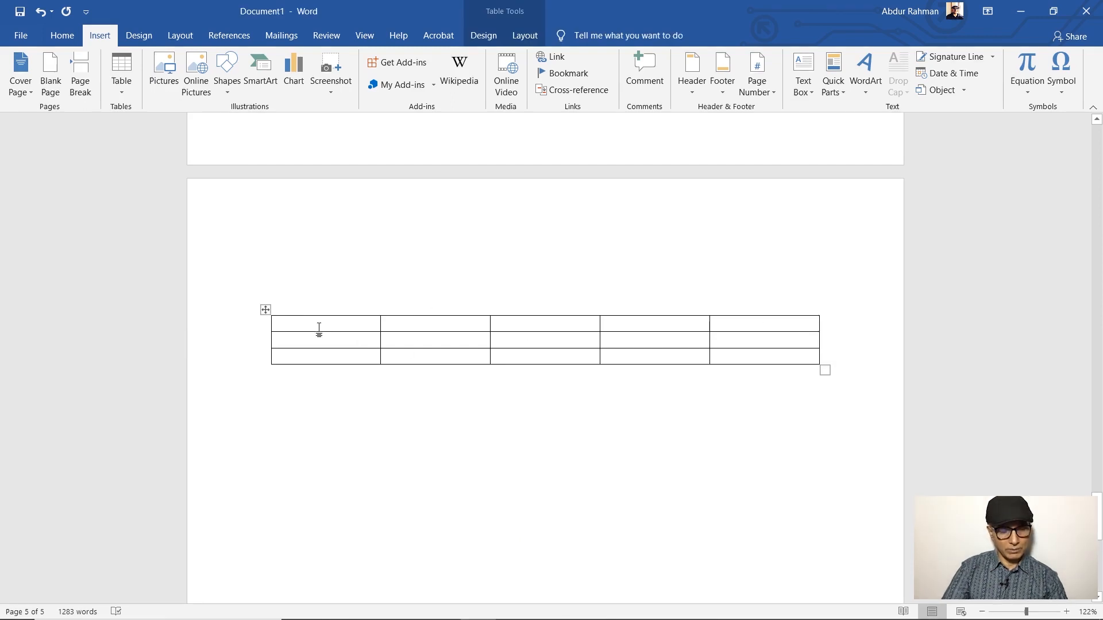
pyautogui.press('capslock')
pyautogui.write('NAME')
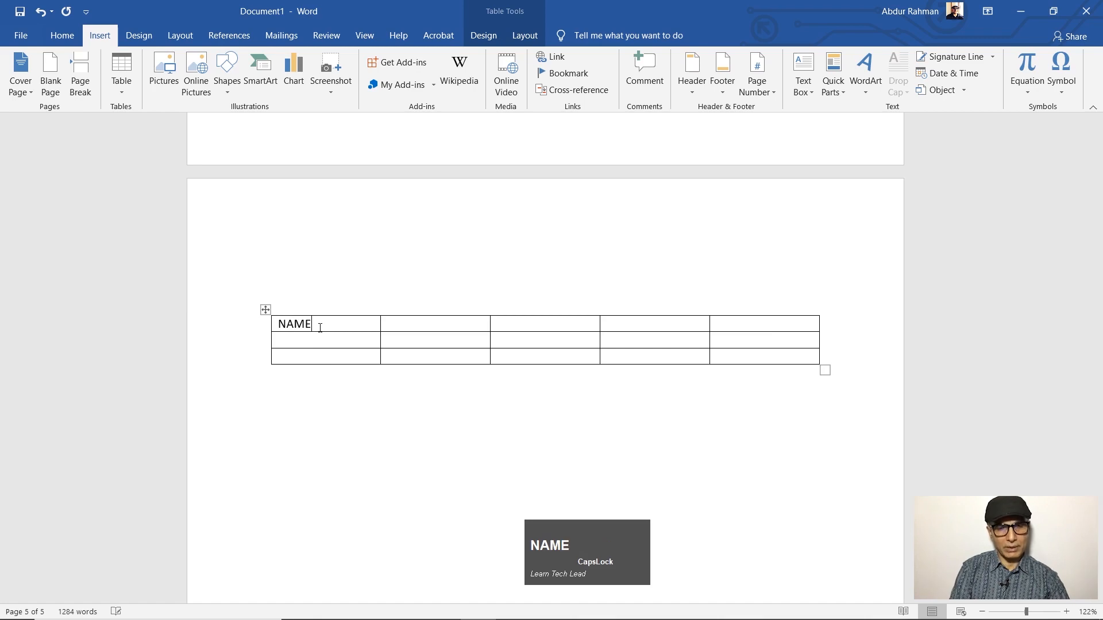
pyautogui.click(444, 329)
pyautogui.write('ADDRES')
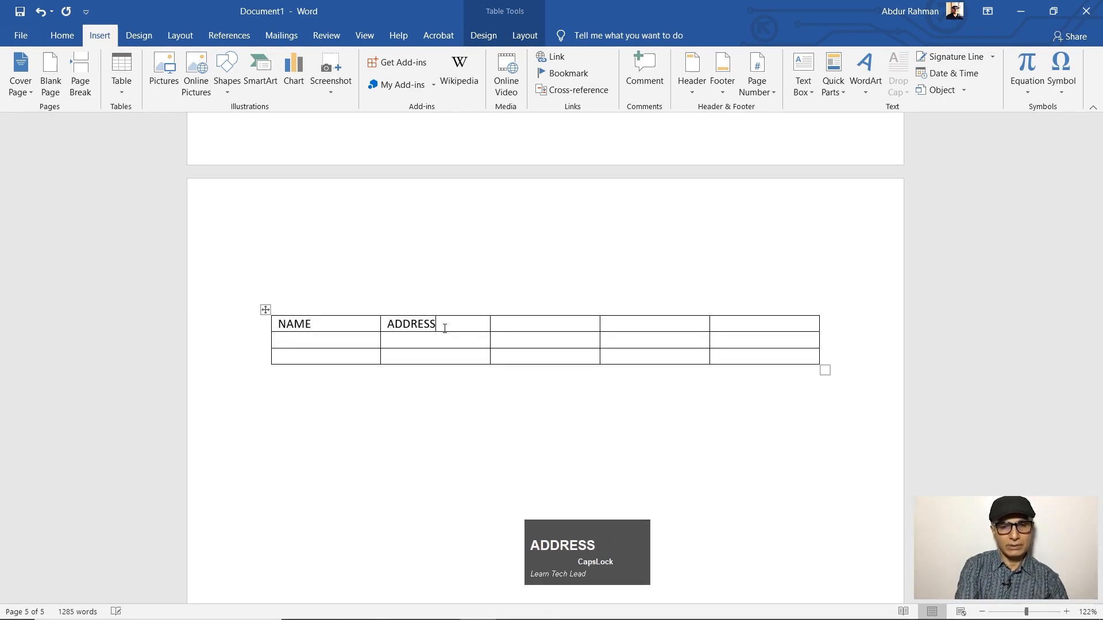
pyautogui.write('S')
pyautogui.click(517, 324)
pyautogui.write('PHONE')
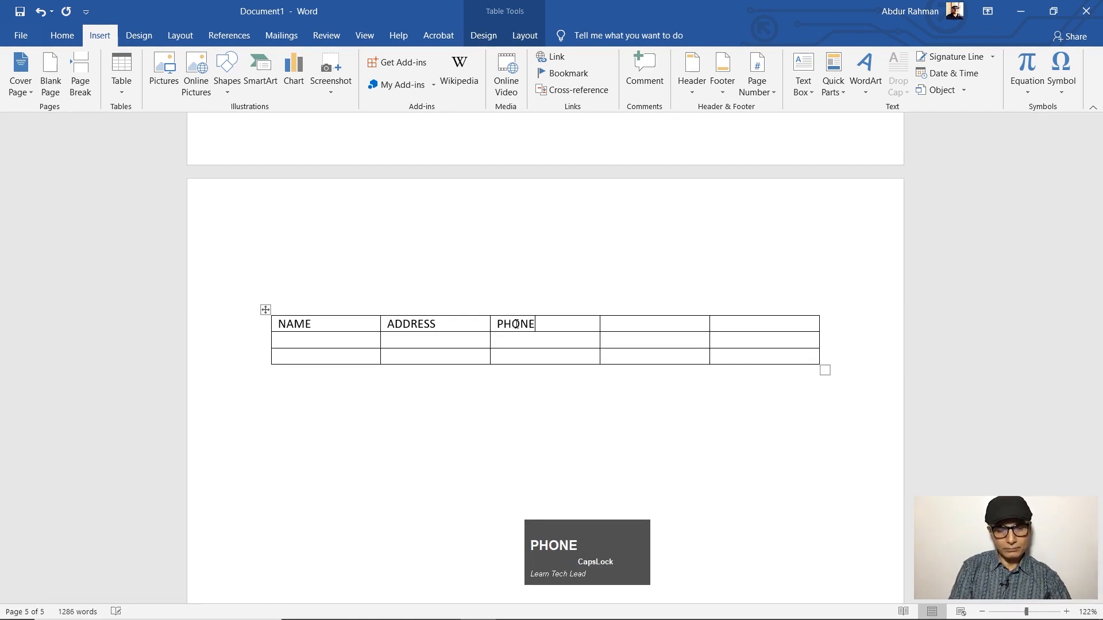
pyautogui.click(652, 326)
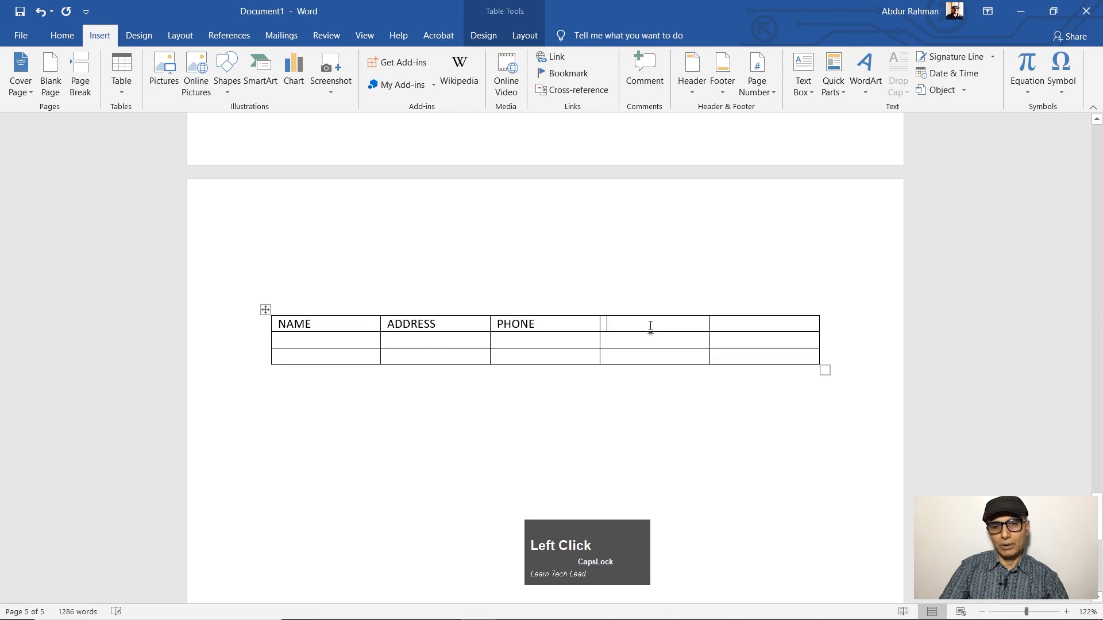
pyautogui.write('AGE')
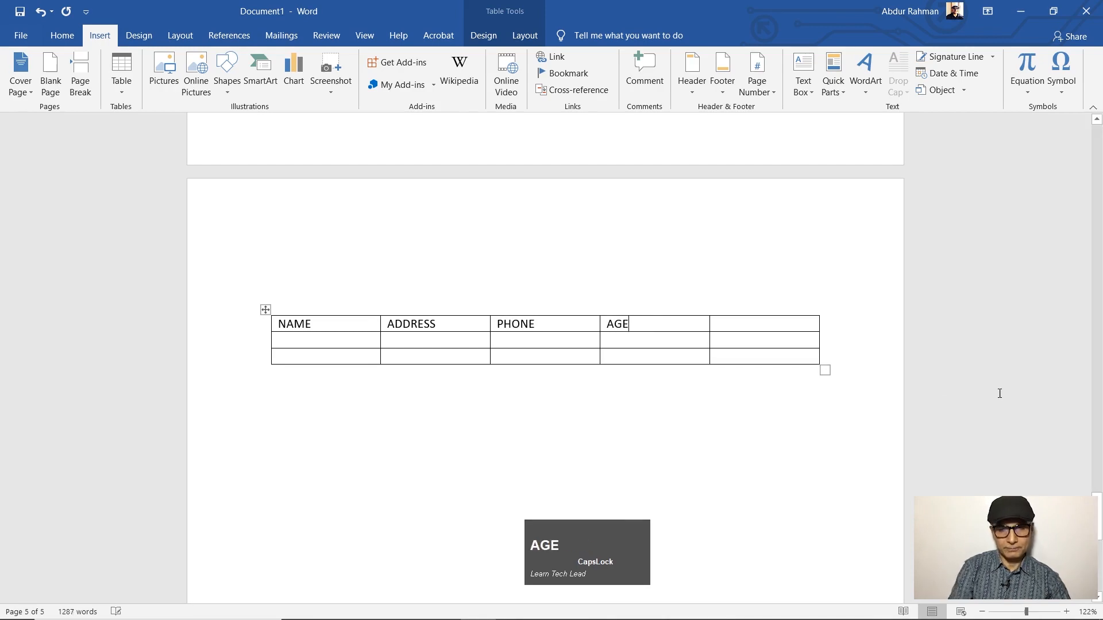
pyautogui.click(762, 324)
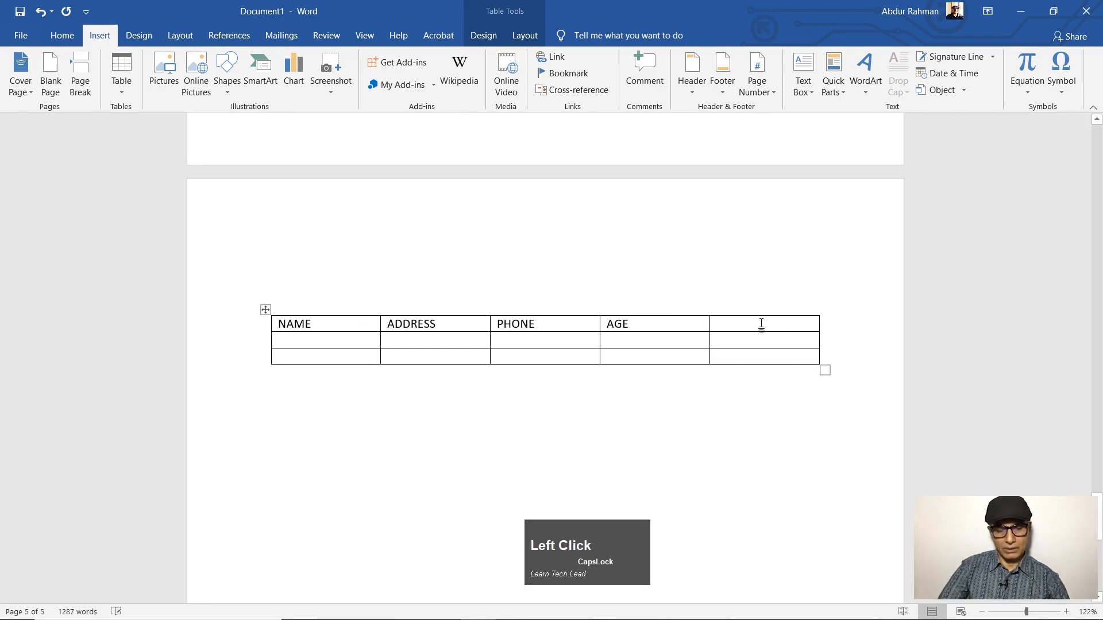
pyautogui.write('EMAIL')
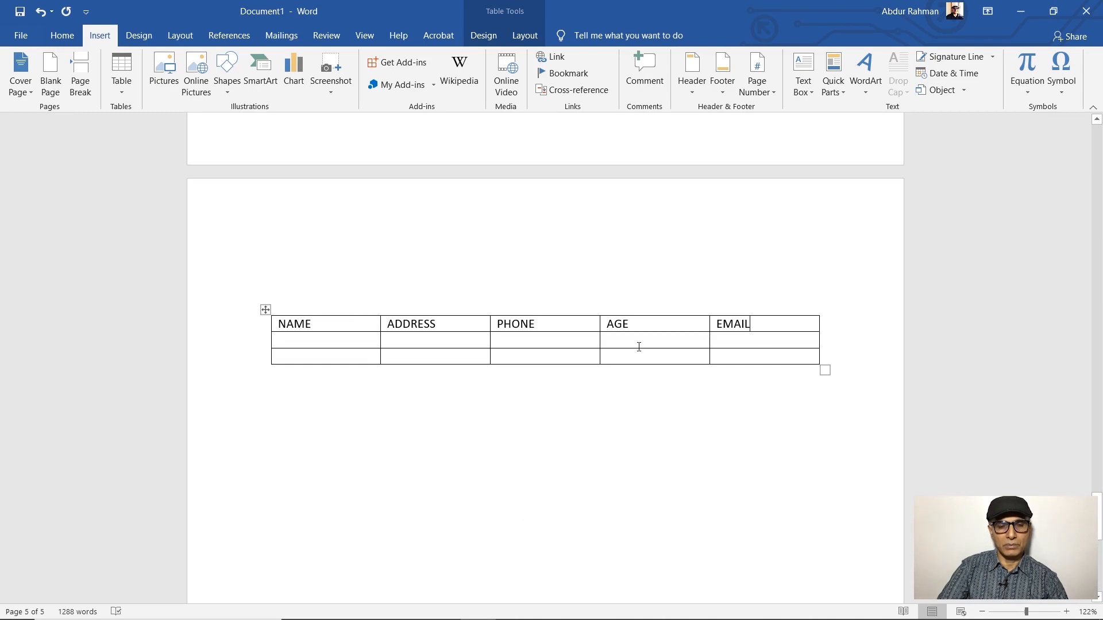
pyautogui.click(290, 342)
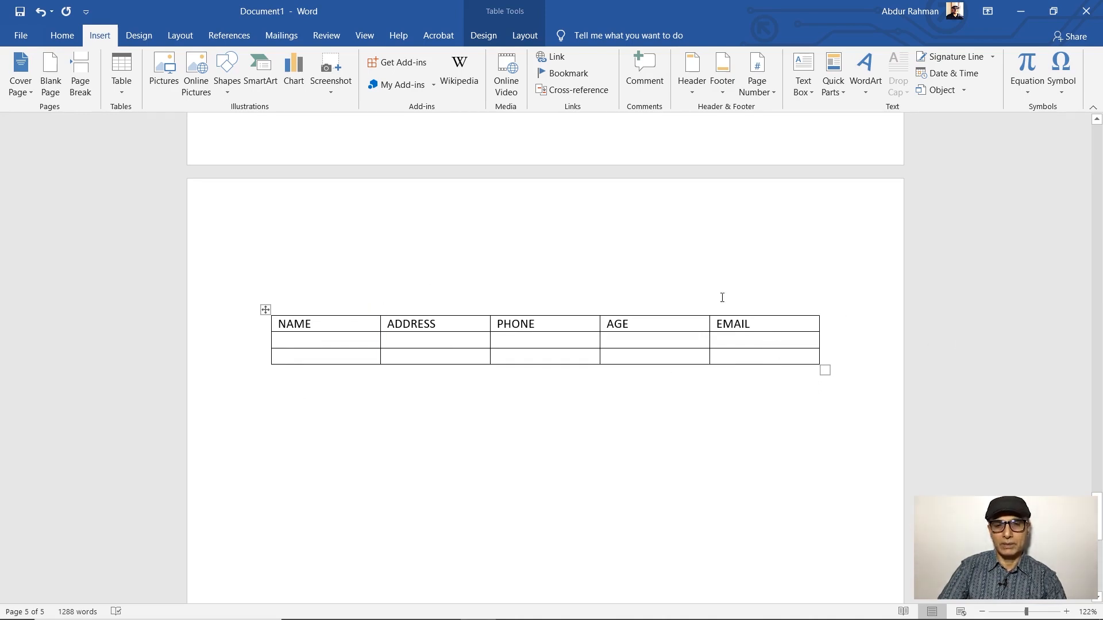
# Insert a new column into the table directly to the left of the PHONE column
pyautogui.click(566, 327)
pyautogui.rightClick(565, 327)
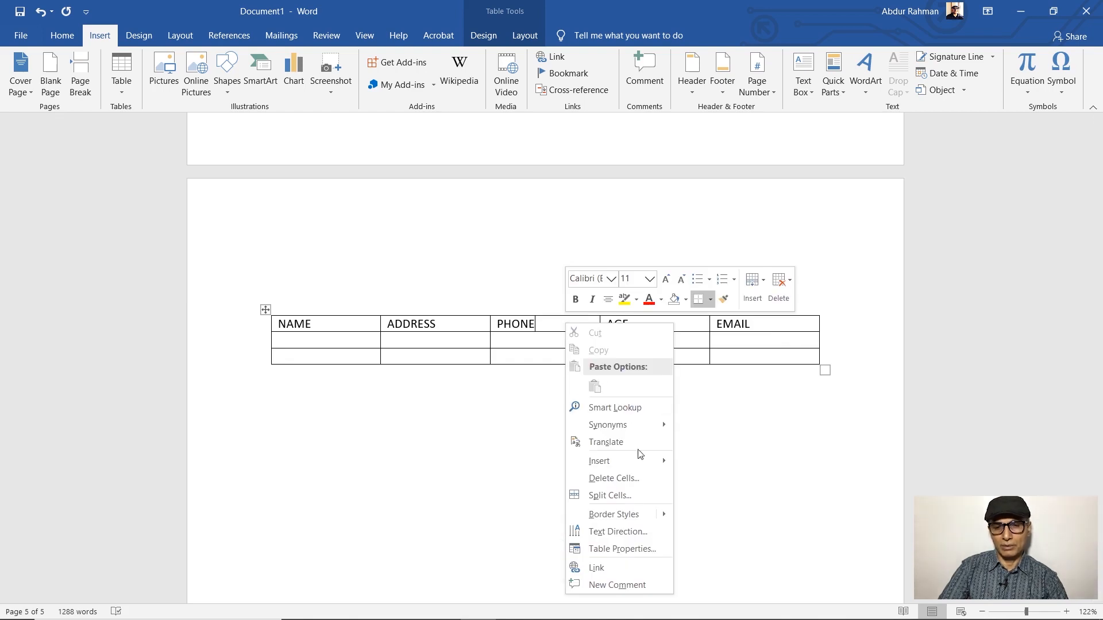
pyautogui.moveTo(612, 460)
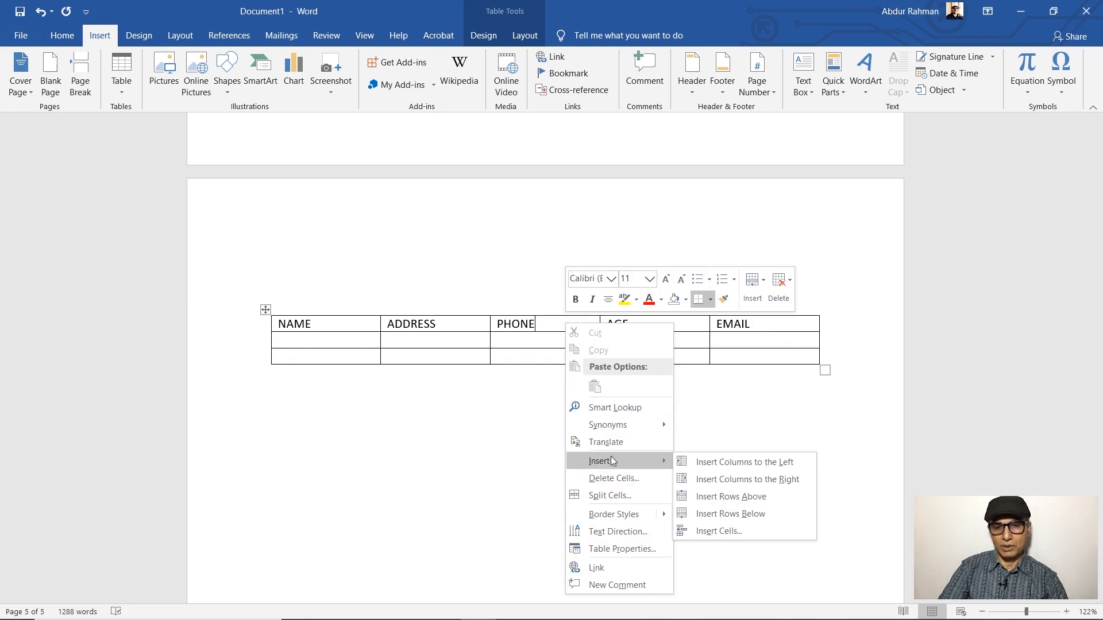
pyautogui.click(653, 459)
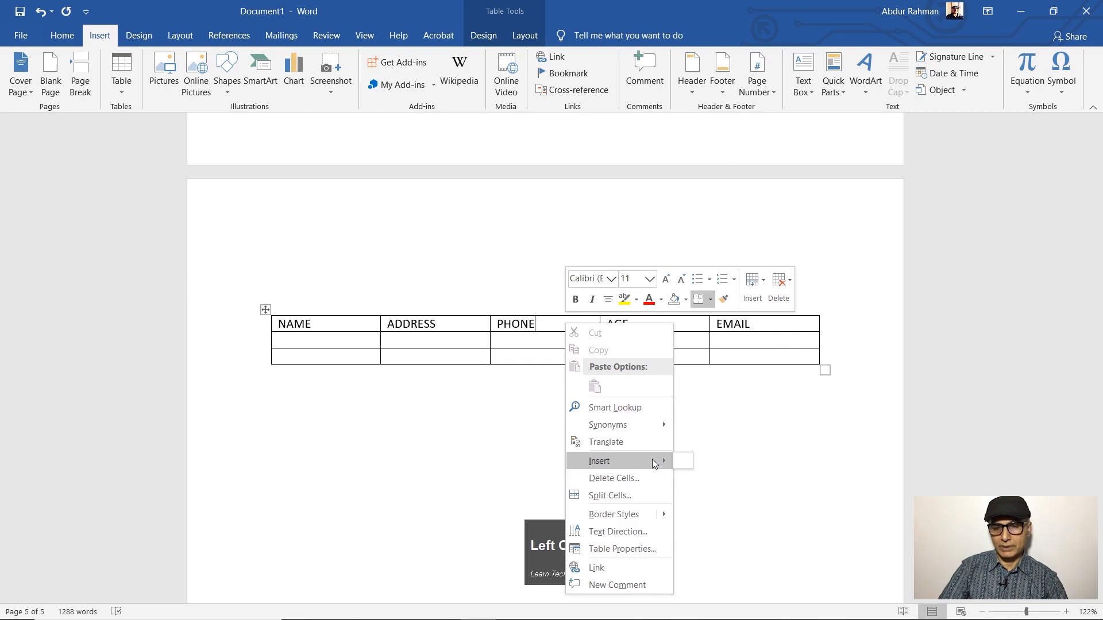
pyautogui.click(689, 464)
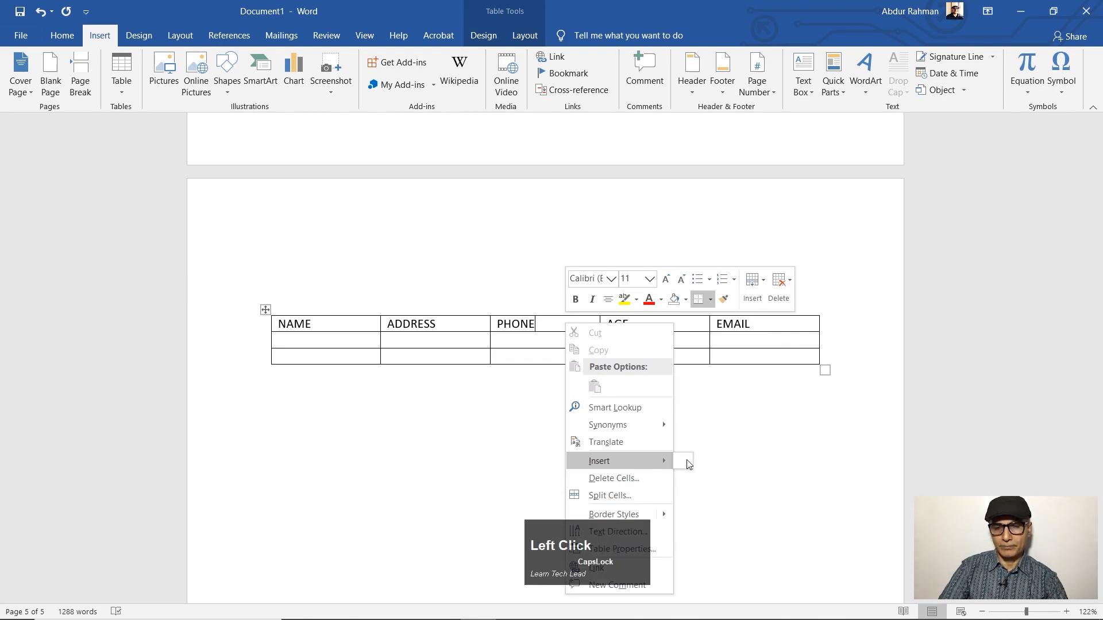
pyautogui.click(599, 461)
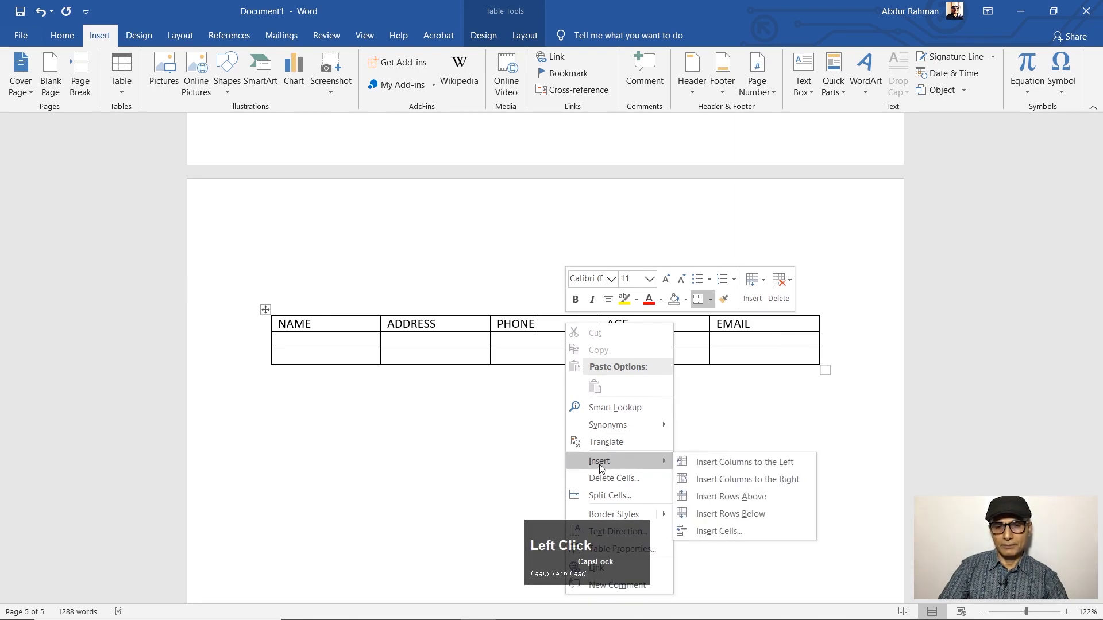
pyautogui.click(750, 461)
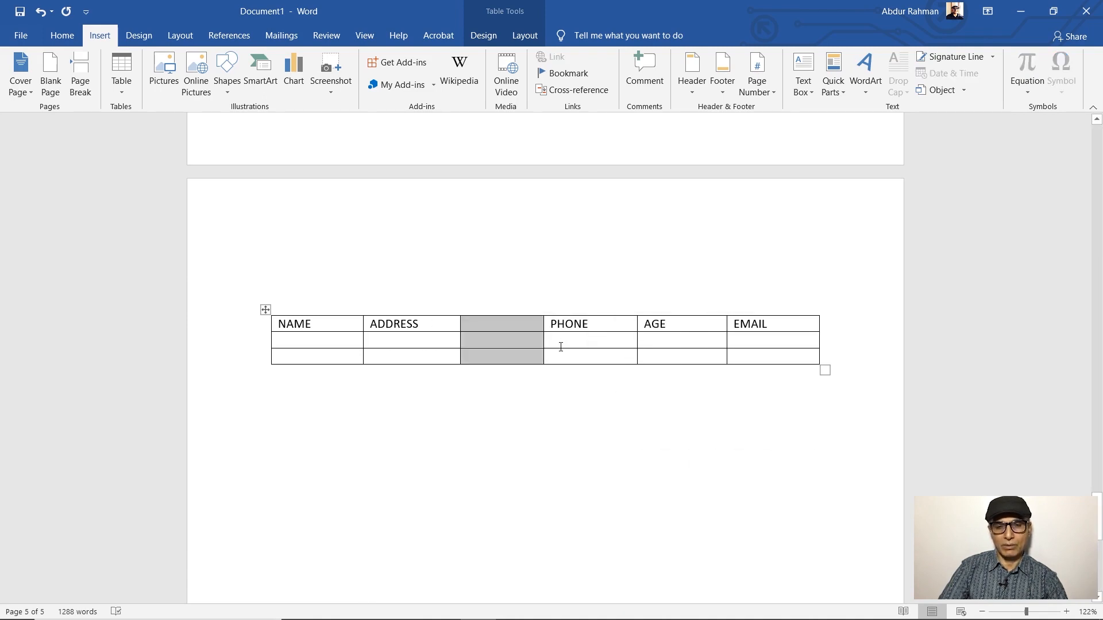
# Delete the empty table column between ADDRESS and PHONE
pyautogui.click(343, 339)
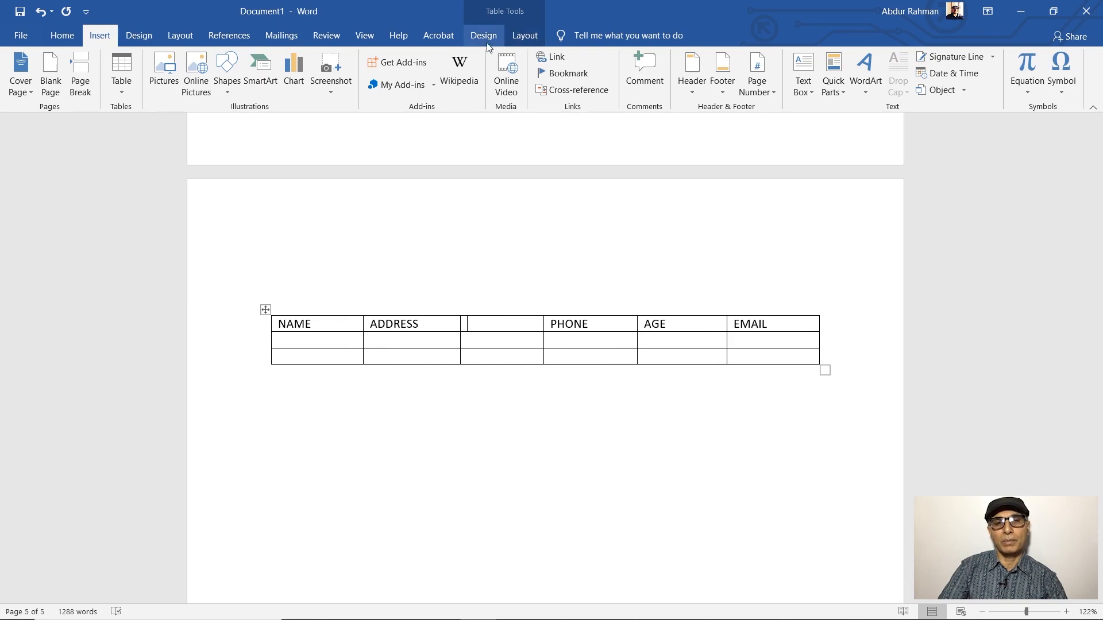
pyautogui.click(480, 41)
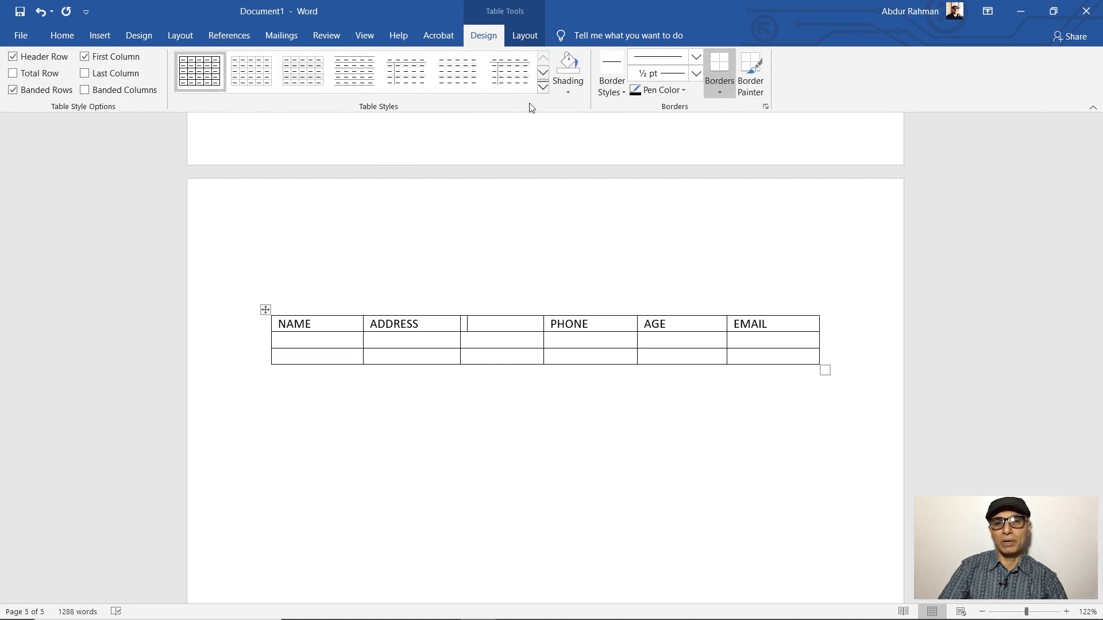
pyautogui.click(529, 36)
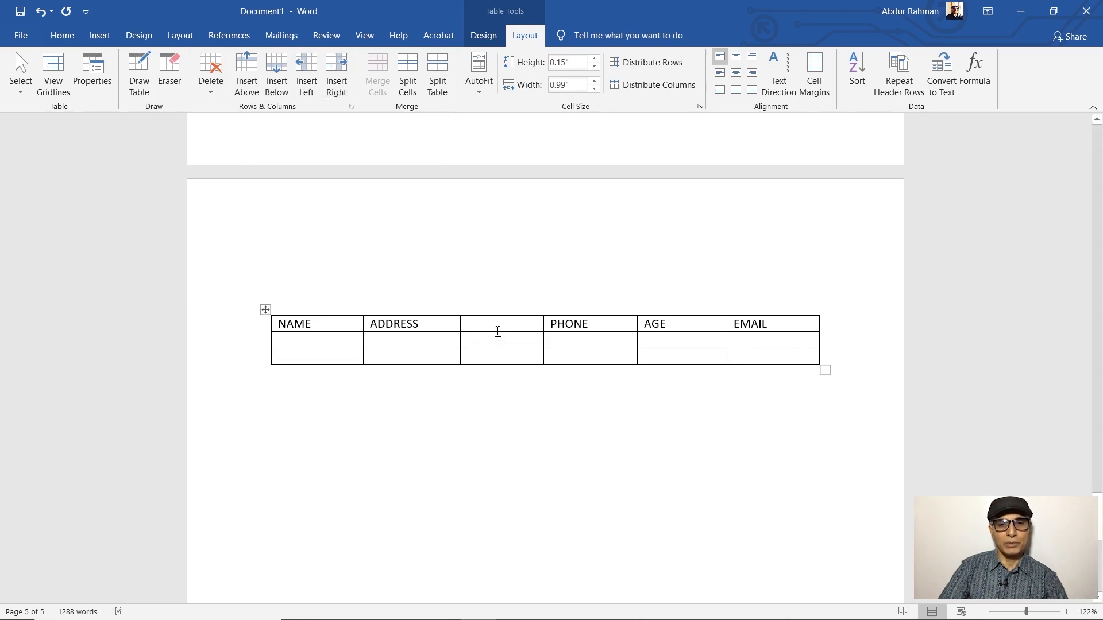
pyautogui.click(497, 312)
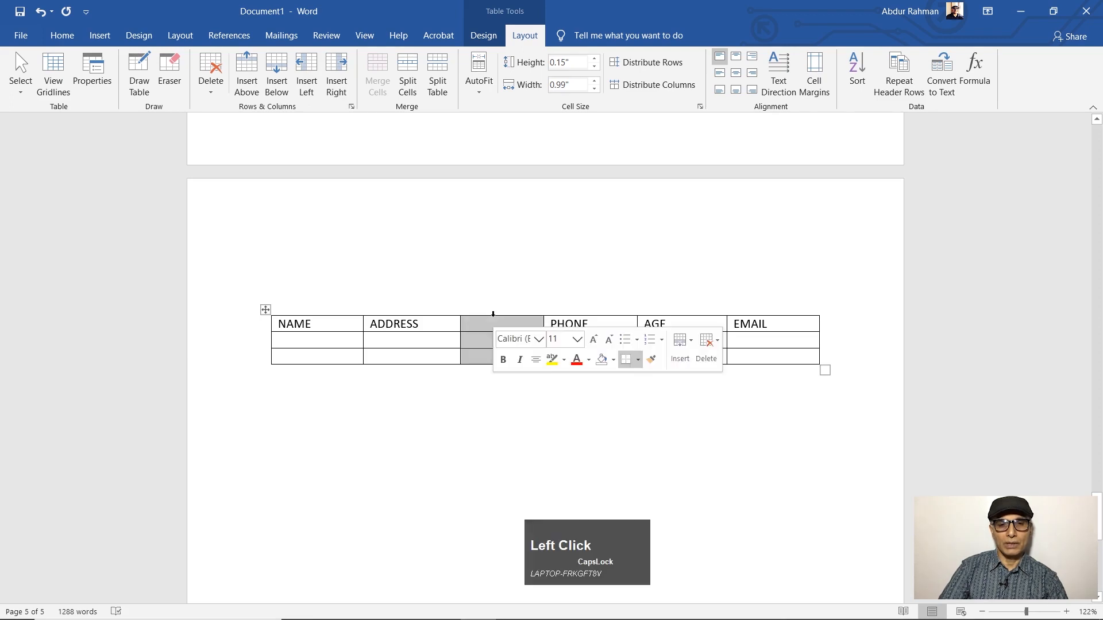
pyautogui.click(217, 72)
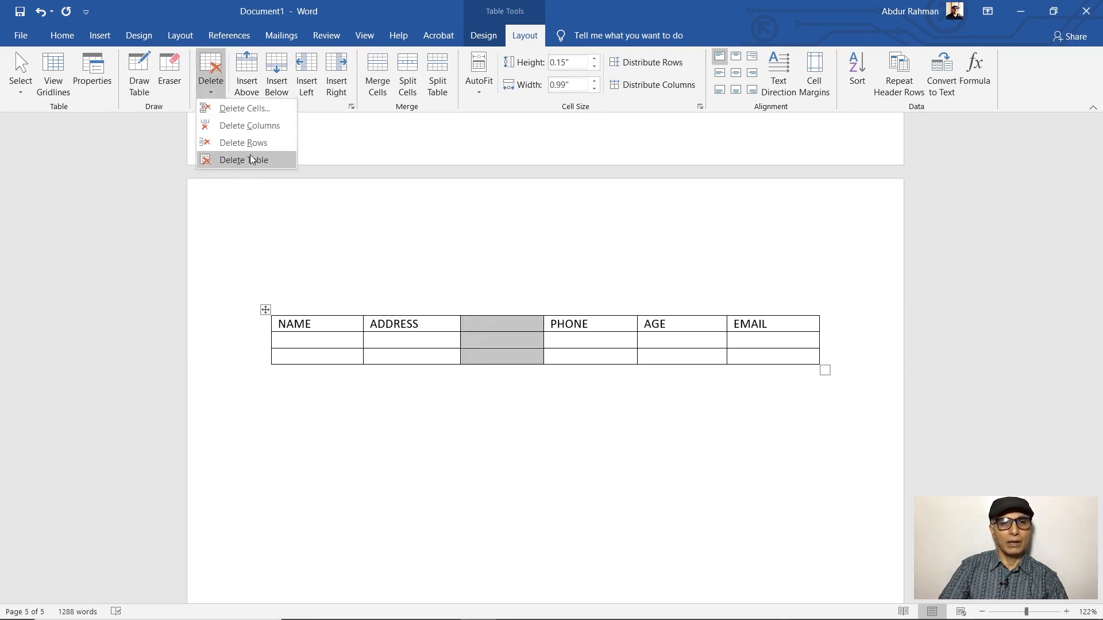
pyautogui.click(236, 127)
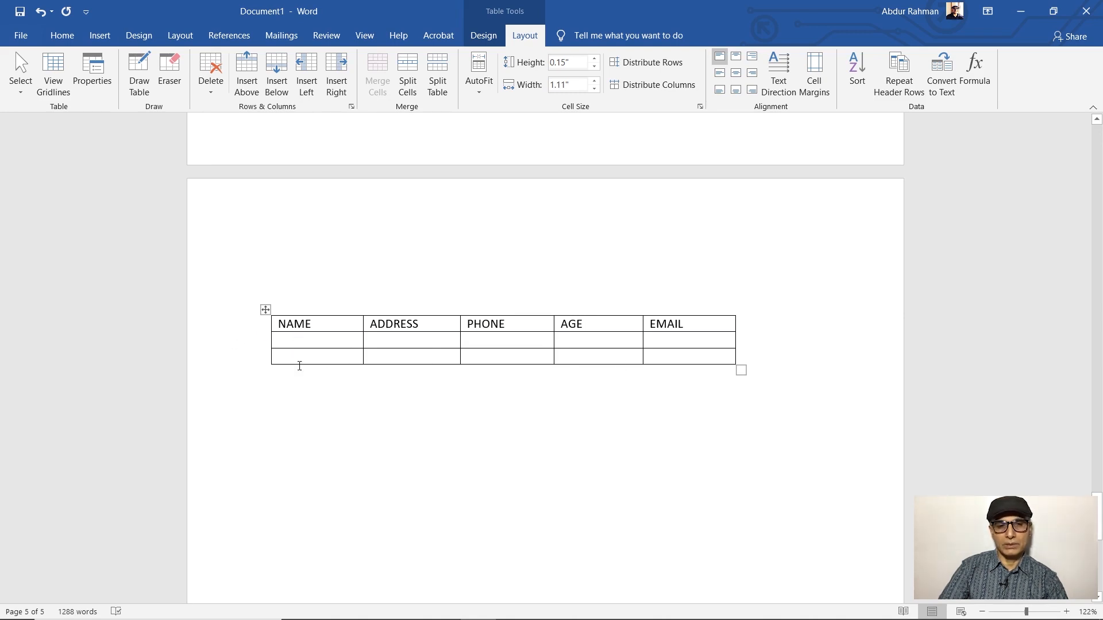
# Insert an empty row above the table's second row and another empty row below it
pyautogui.click(247, 345)
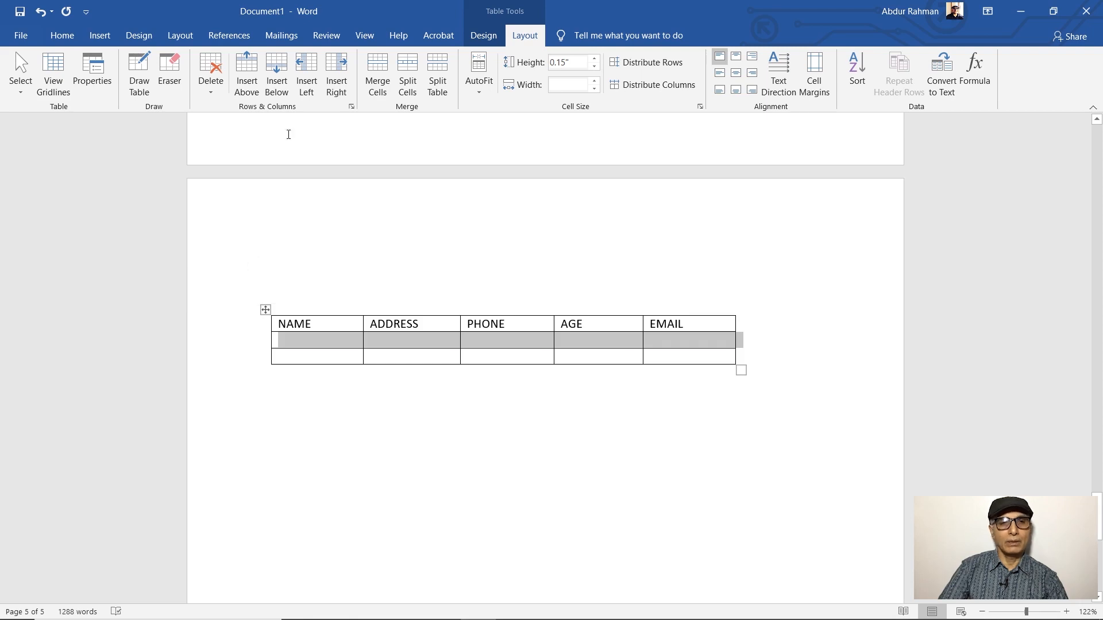
pyautogui.click(248, 77)
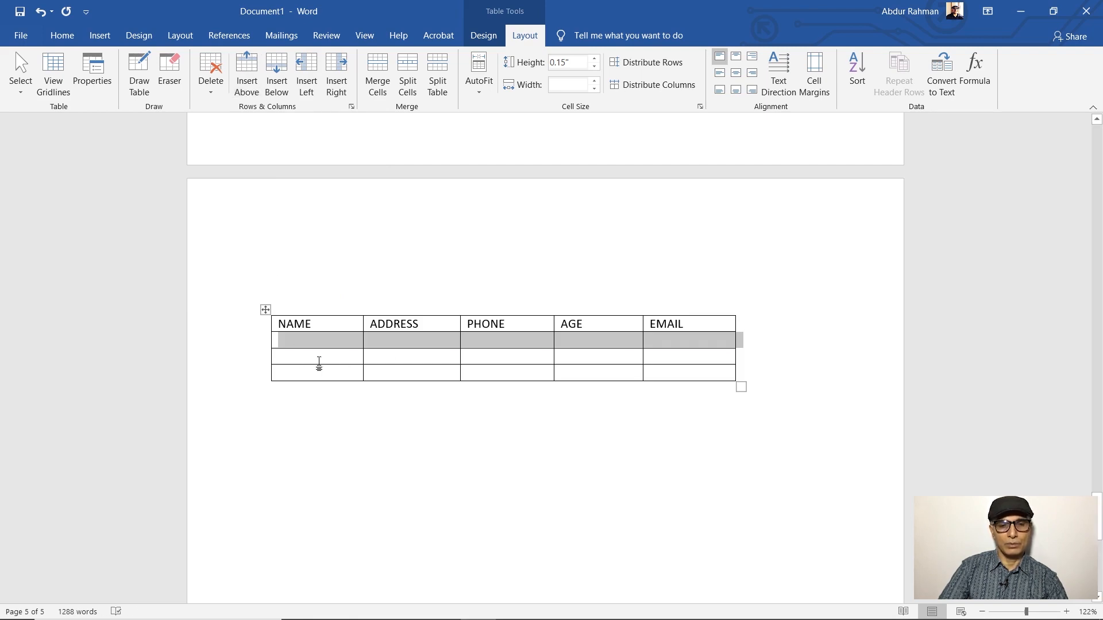
pyautogui.click(286, 65)
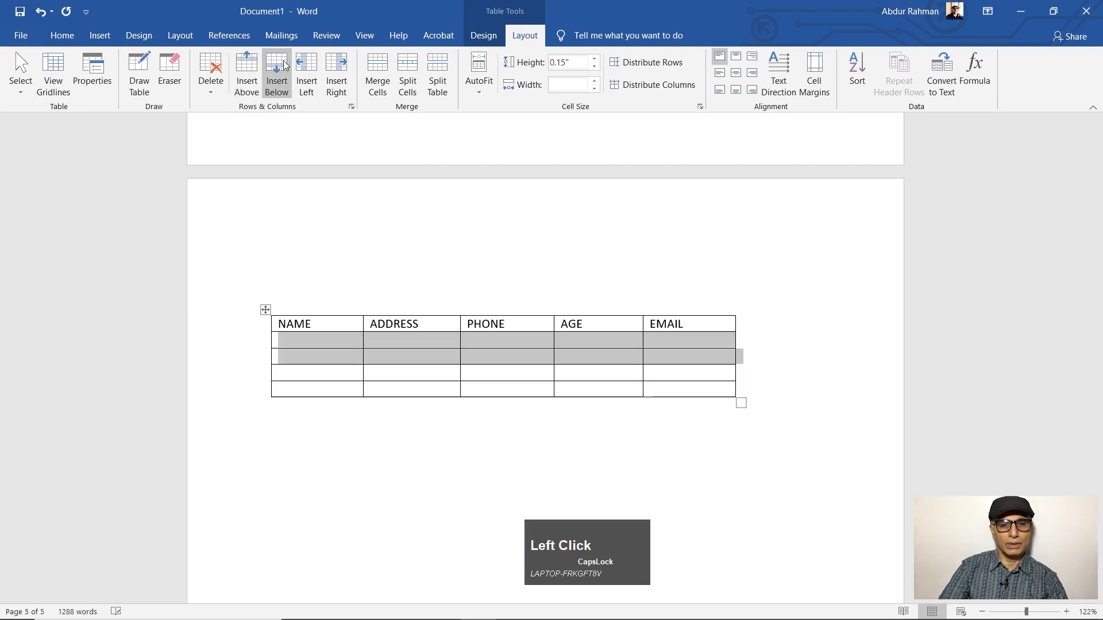
# Enter ASD in the NAME column of the table's third row
pyautogui.click(293, 357)
pyautogui.write('ASD')
pyautogui.click(304, 376)
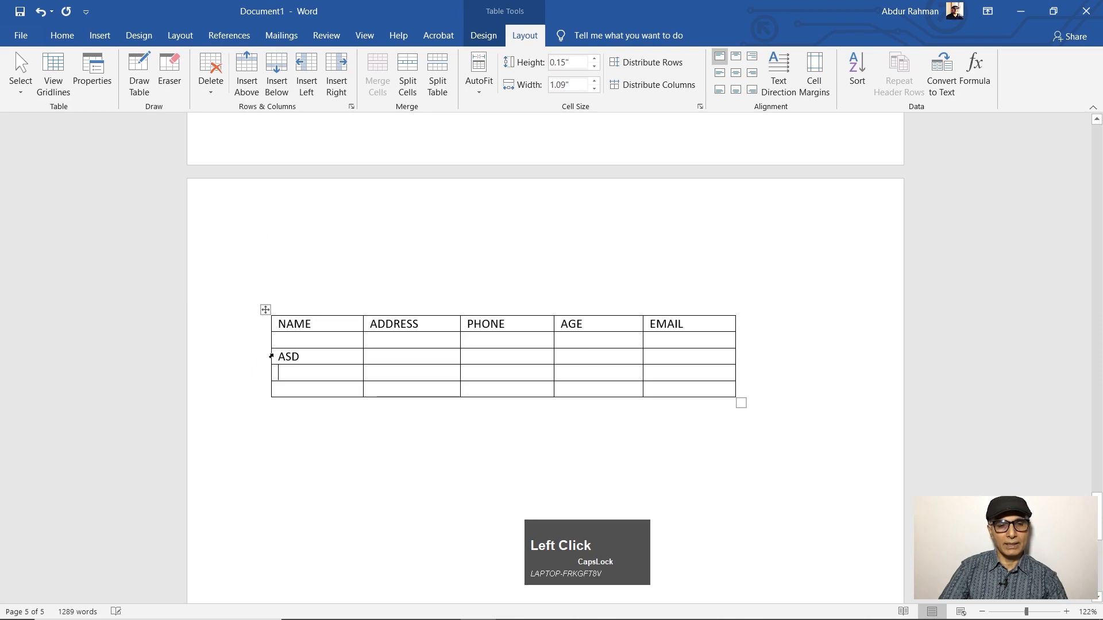
# Insert one empty row directly above the ASD row and another directly below it
pyautogui.click(268, 358)
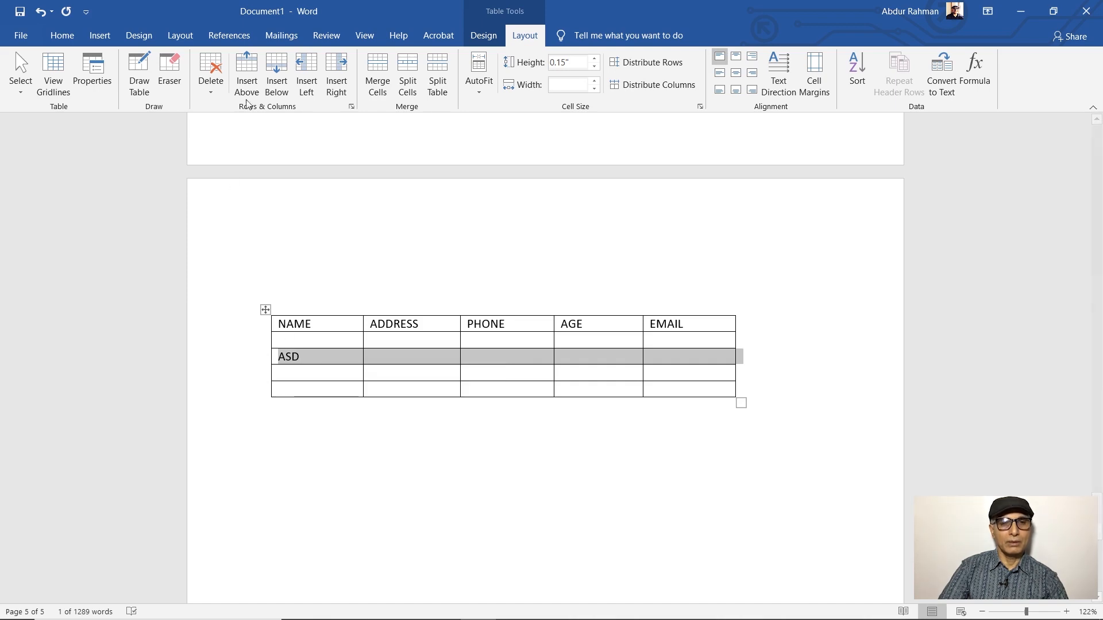
pyautogui.click(257, 77)
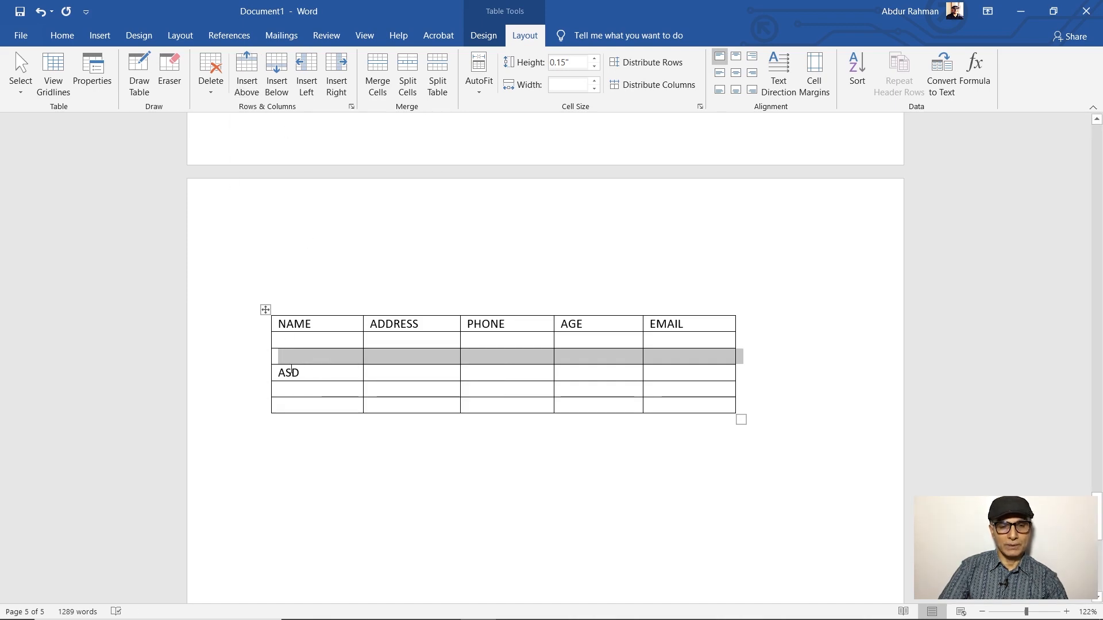
pyautogui.click(253, 374)
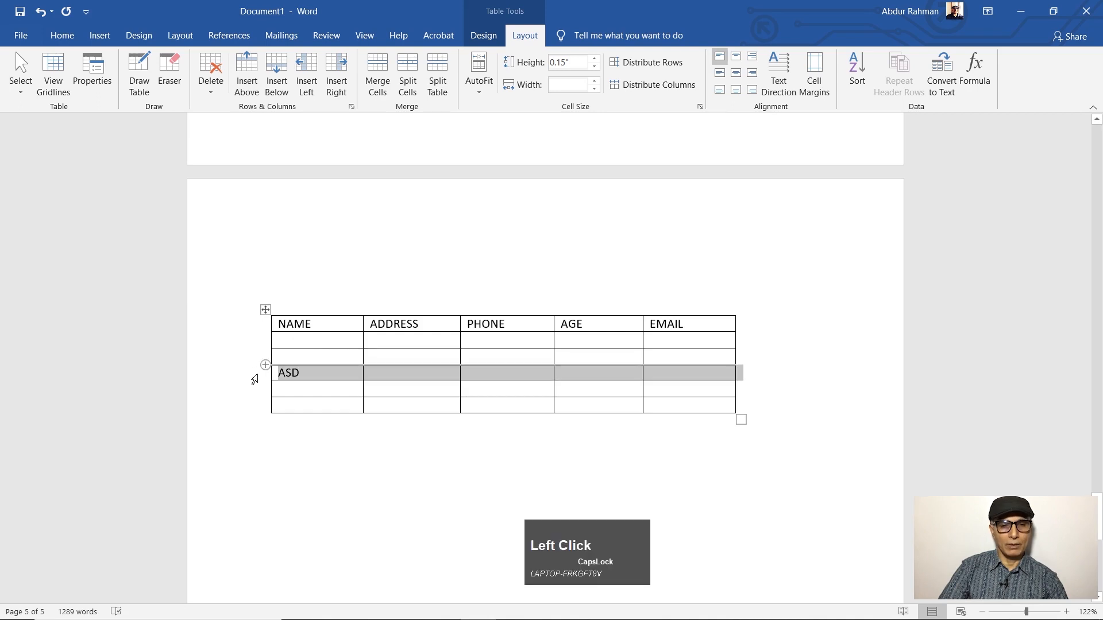
pyautogui.click(285, 72)
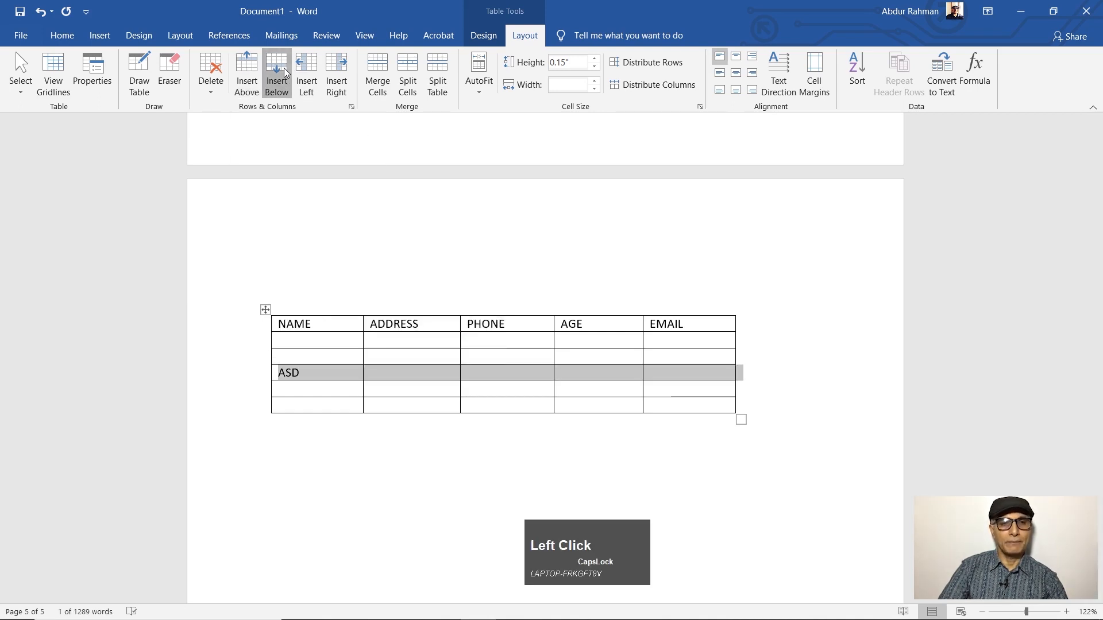
pyautogui.click(325, 396)
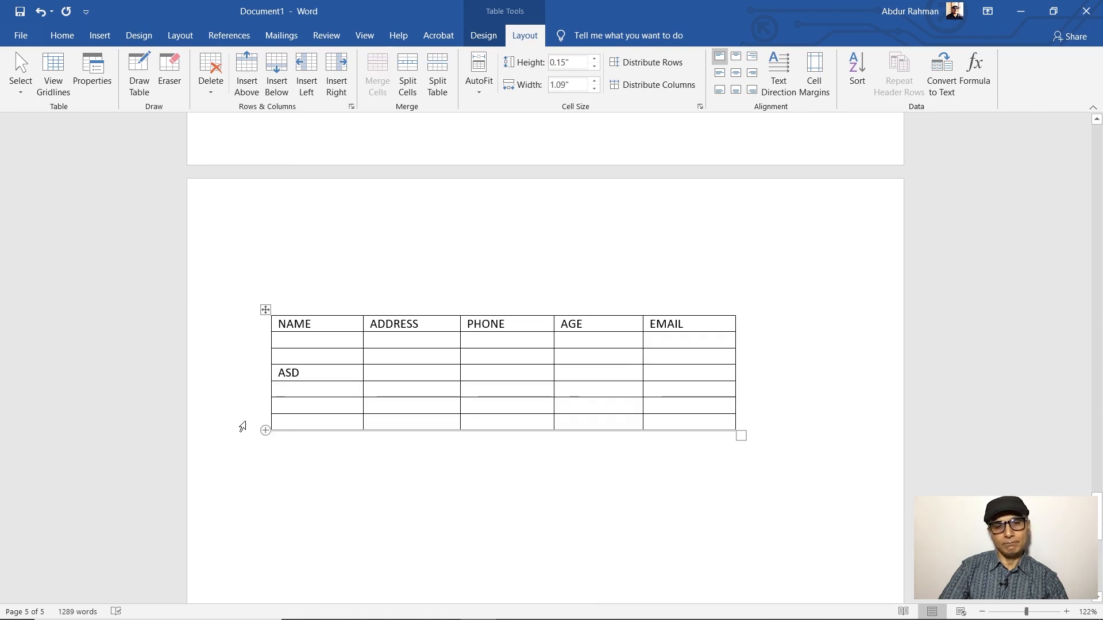
# Delete the two empty rows between the header row and the ASD row
pyautogui.moveTo(254, 392)
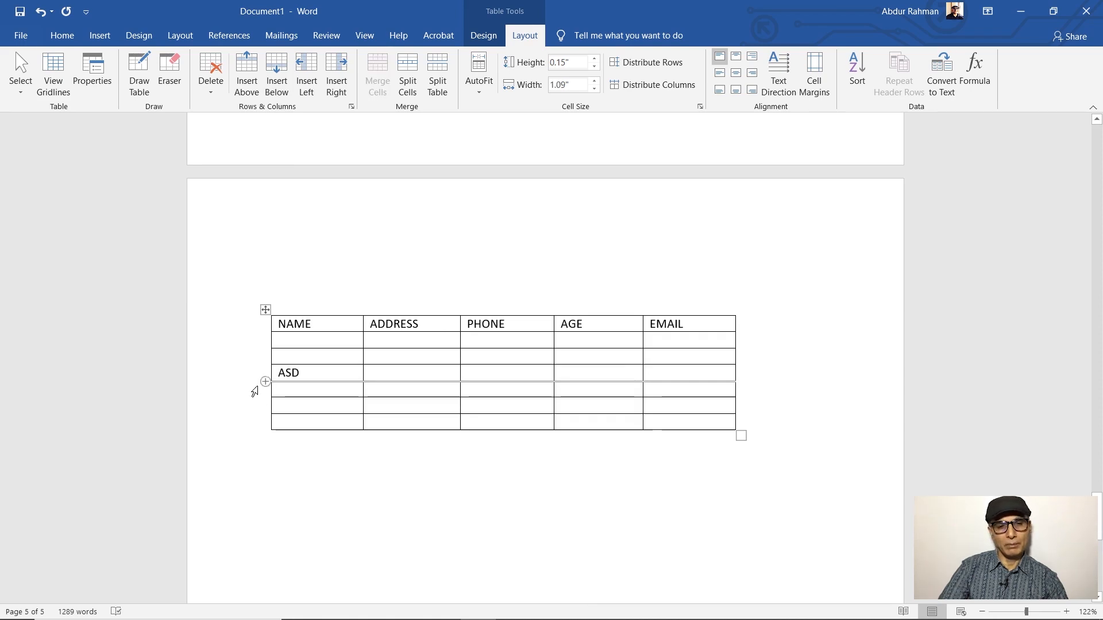
pyautogui.click(242, 345)
pyautogui.moveTo(248, 348); pyautogui.dragTo(246, 360)
pyautogui.click(138, 69)
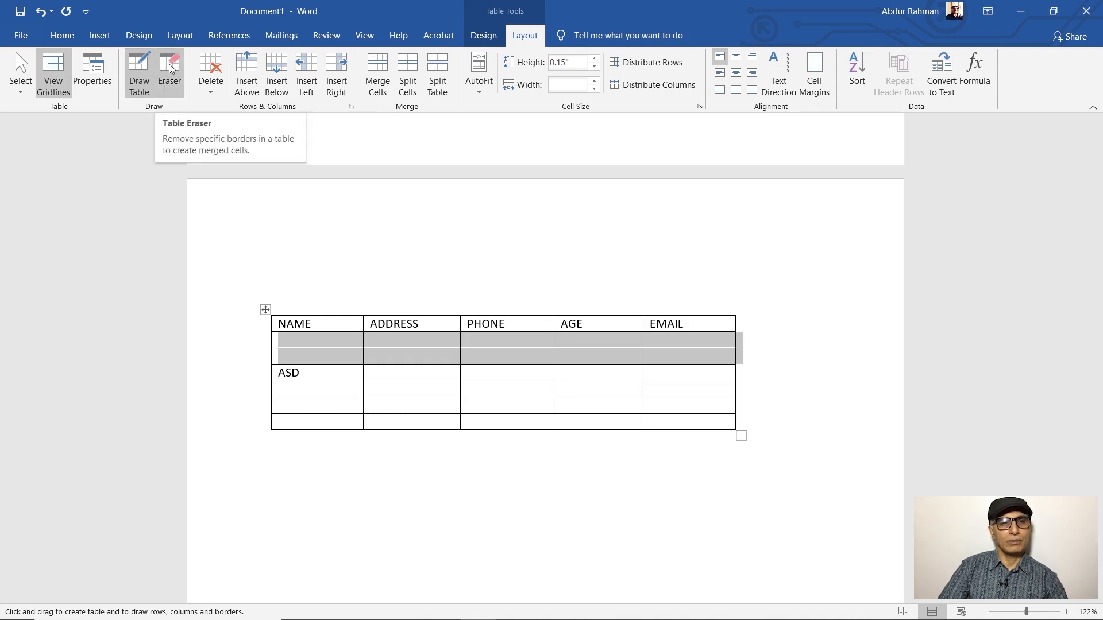
pyautogui.click(212, 76)
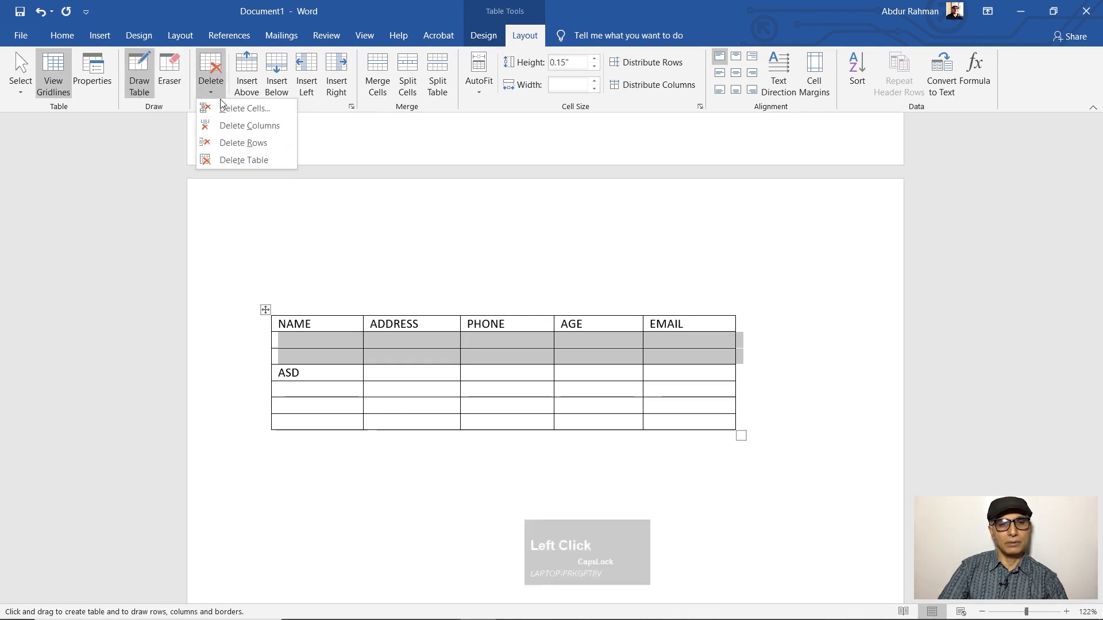
pyautogui.click(236, 147)
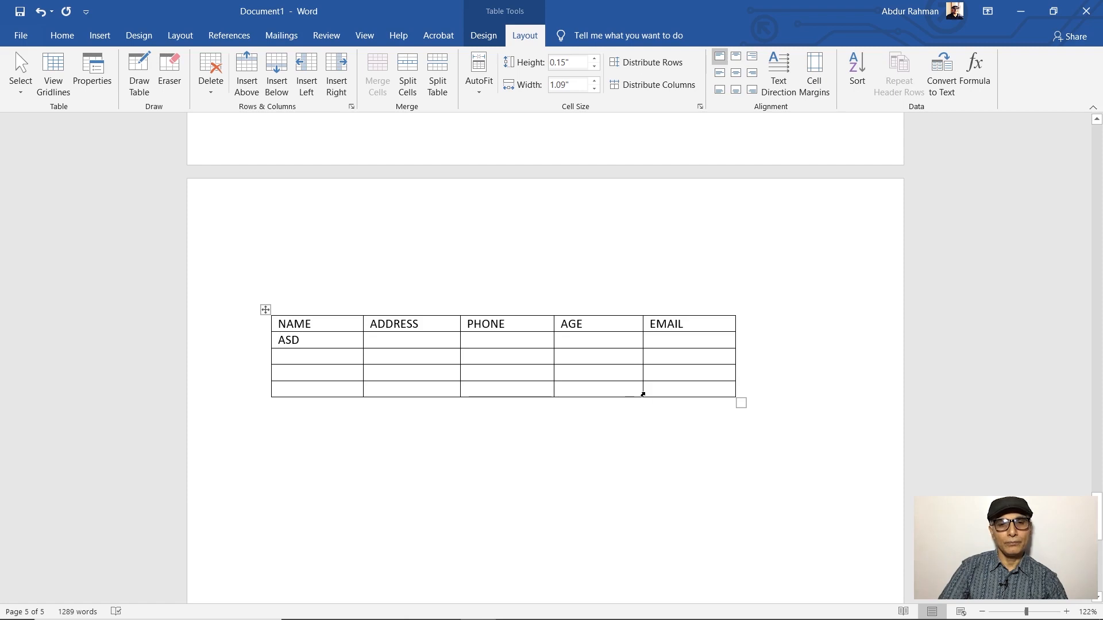
# Remove the last two empty rows of the table with the Eraser
pyautogui.click(170, 73)
pyautogui.moveTo(256, 372); pyautogui.dragTo(609, 427)
pyautogui.moveTo(796, 449); pyautogui.dragTo(795, 450)
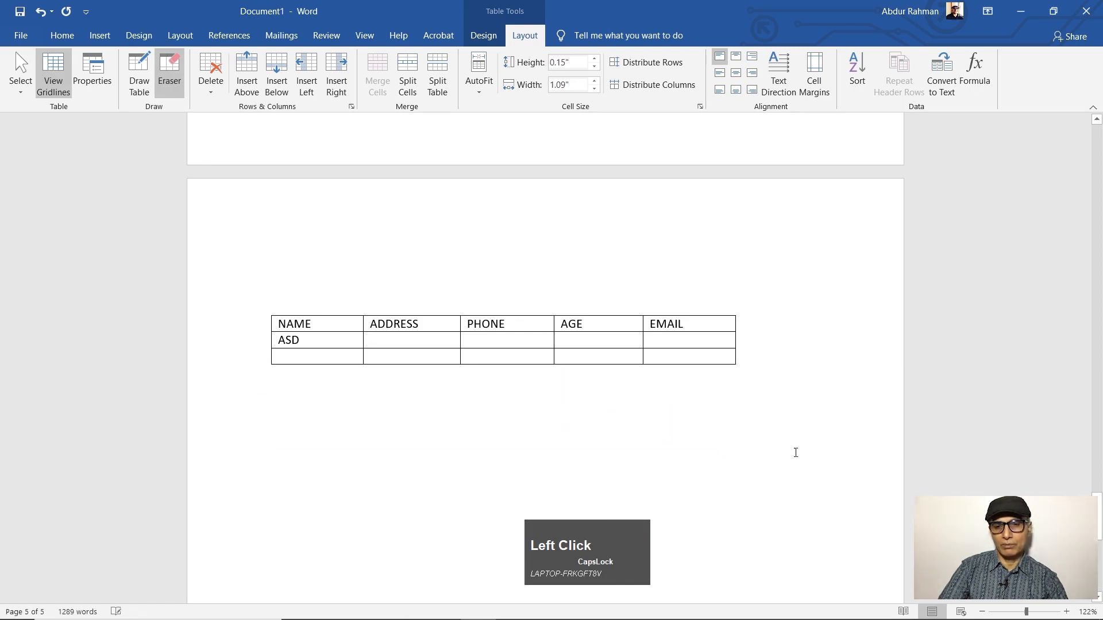
# Remove the entire EMAIL column from the table with the Eraser
pyautogui.moveTo(660, 305)
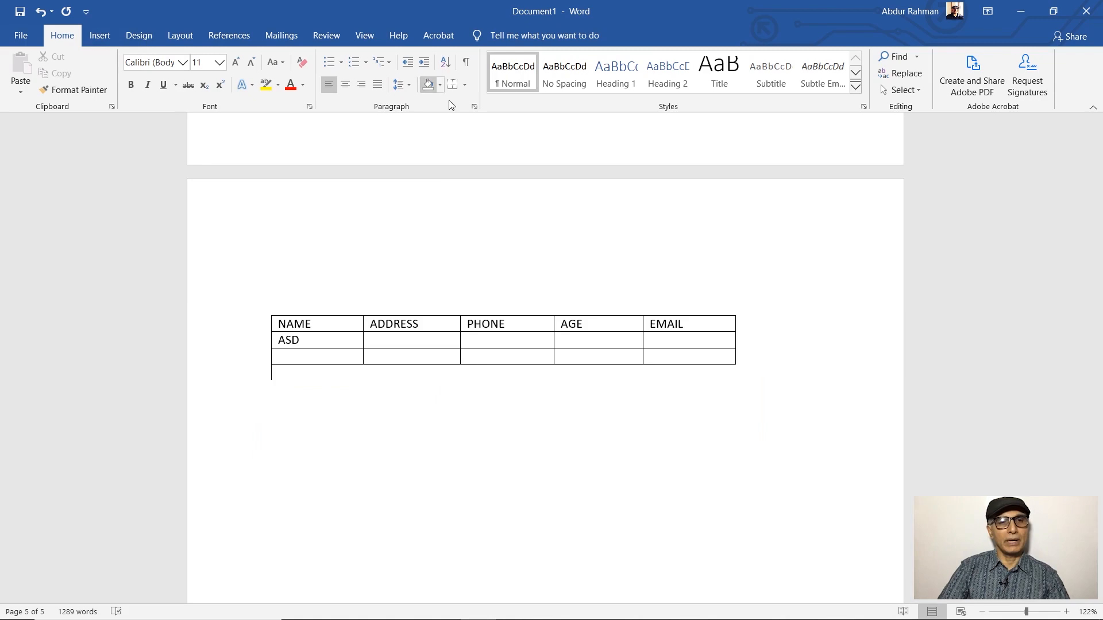
pyautogui.click(443, 344)
pyautogui.click(168, 74)
pyautogui.moveTo(663, 297)
pyautogui.mouseDown()
pyautogui.moveTo(695, 333)
pyautogui.moveTo(821, 396)
pyautogui.mouseUp()
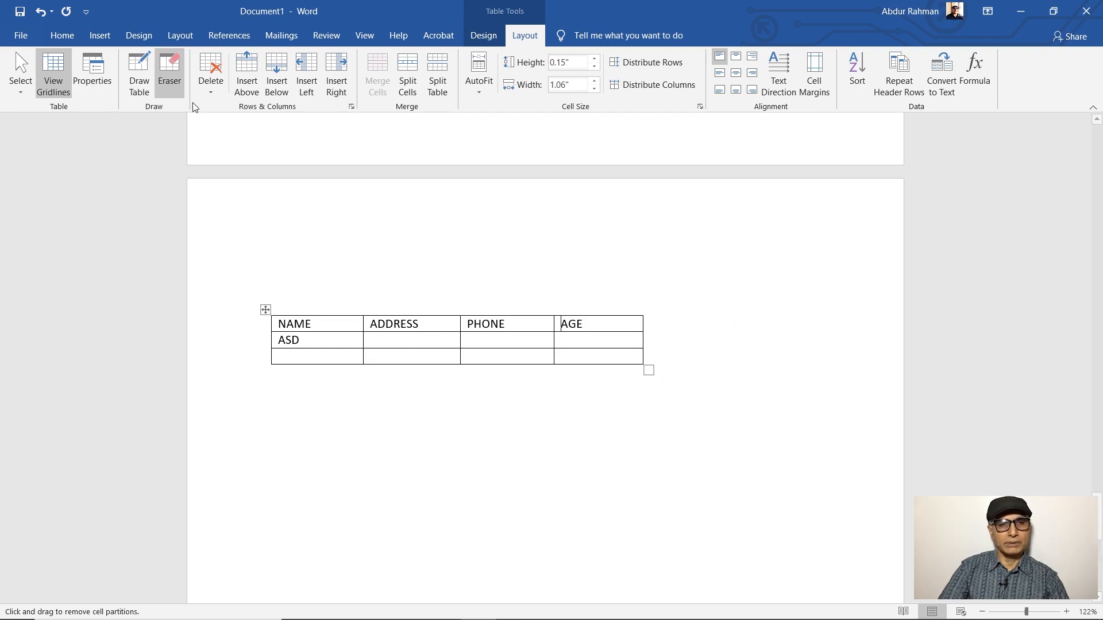
# Split the four empty cells under ADDRESS and PHONE into 4 columns and 2 rows, merging the cells before the split
pyautogui.click(426, 339)
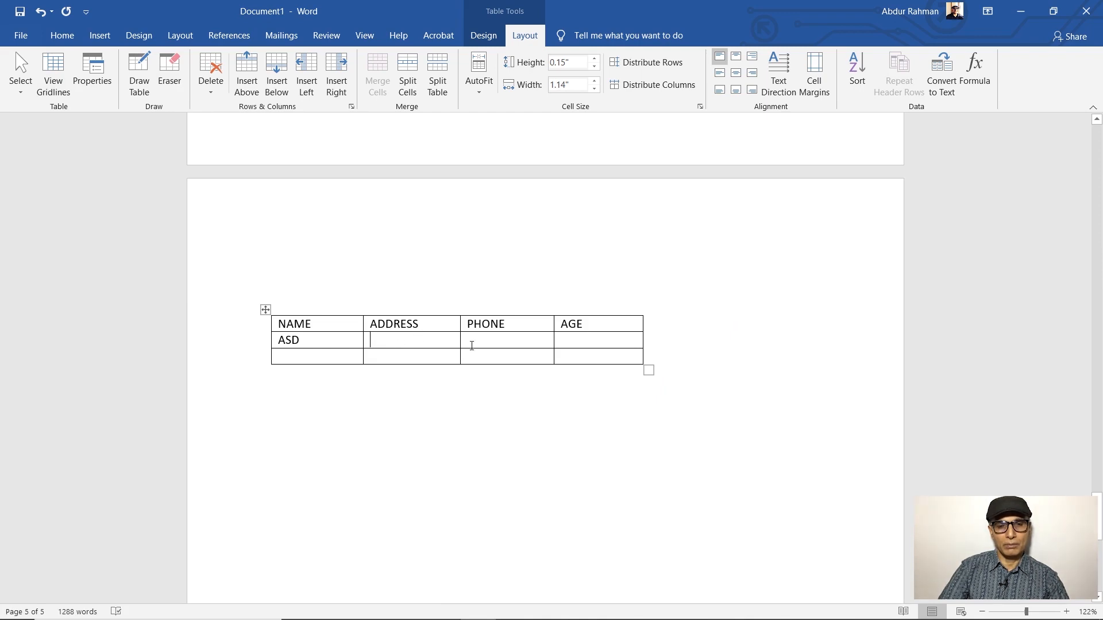
pyautogui.moveTo(400, 345)
pyautogui.mouseDown()
pyautogui.moveTo(475, 345)
pyautogui.moveTo(487, 362)
pyautogui.mouseUp()
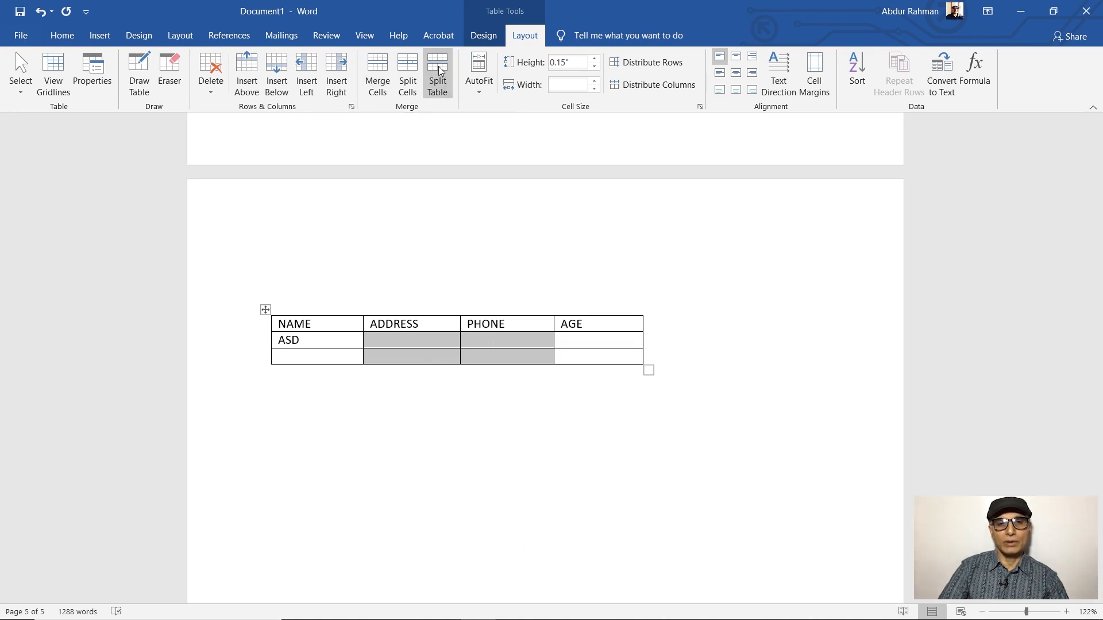
pyautogui.click(407, 70)
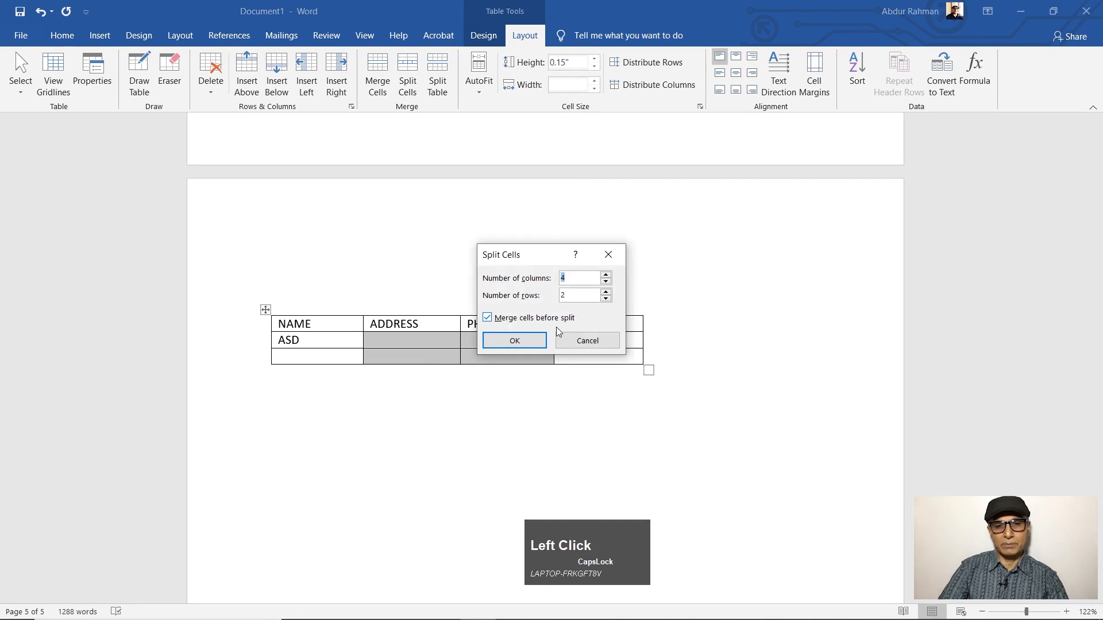
pyautogui.moveTo(546, 257); pyautogui.dragTo(757, 233)
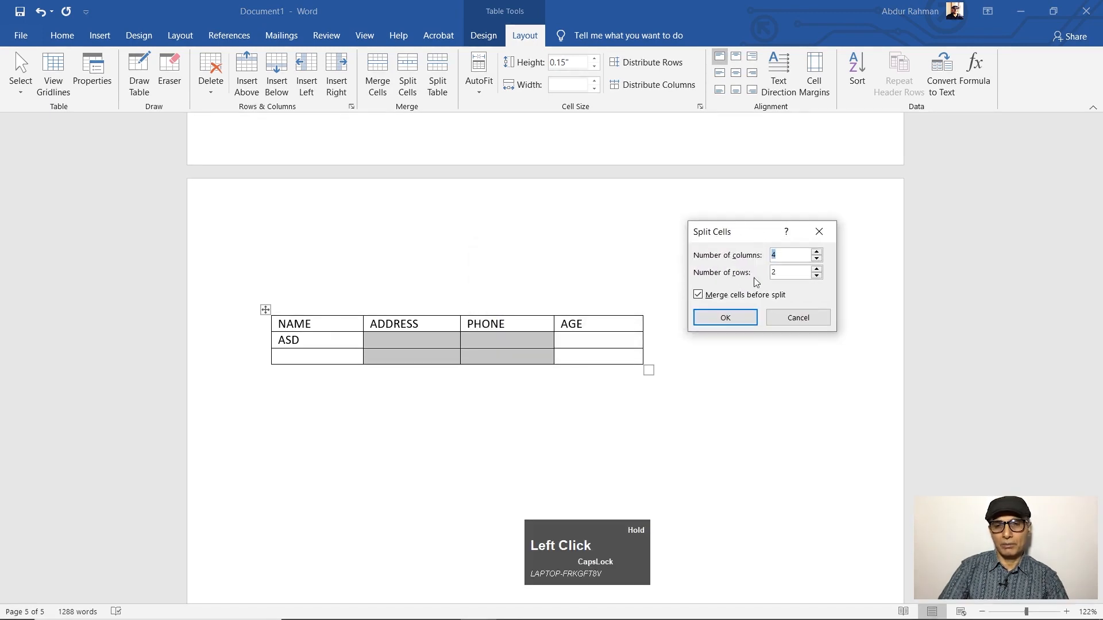
pyautogui.click(725, 317)
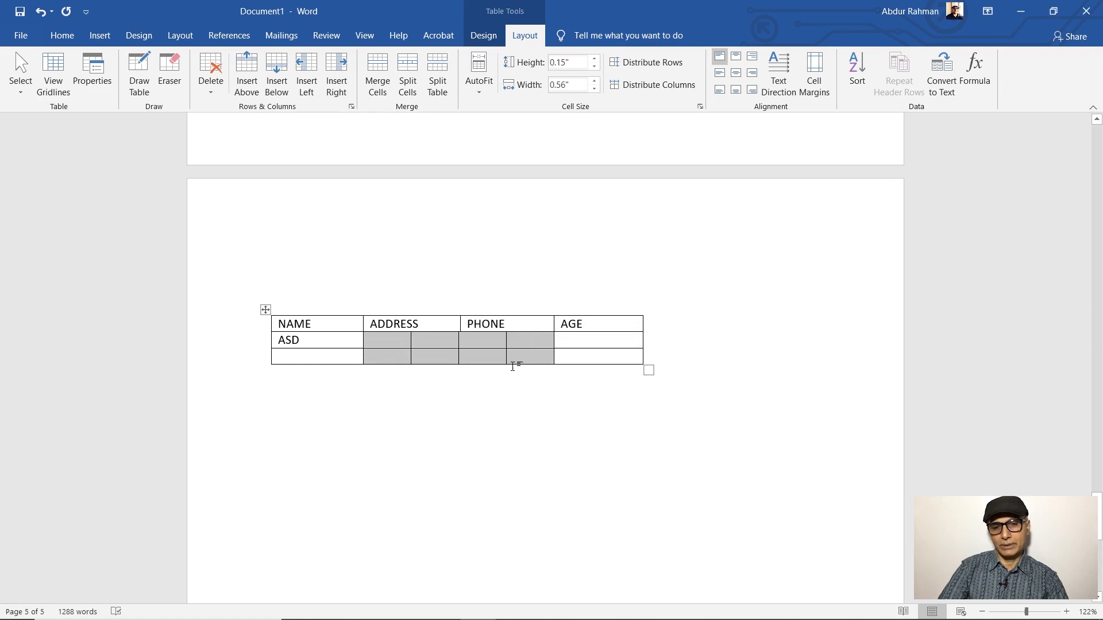
# Split the empty cell directly under AGE into 2 columns and 1 row
pyautogui.click(597, 345)
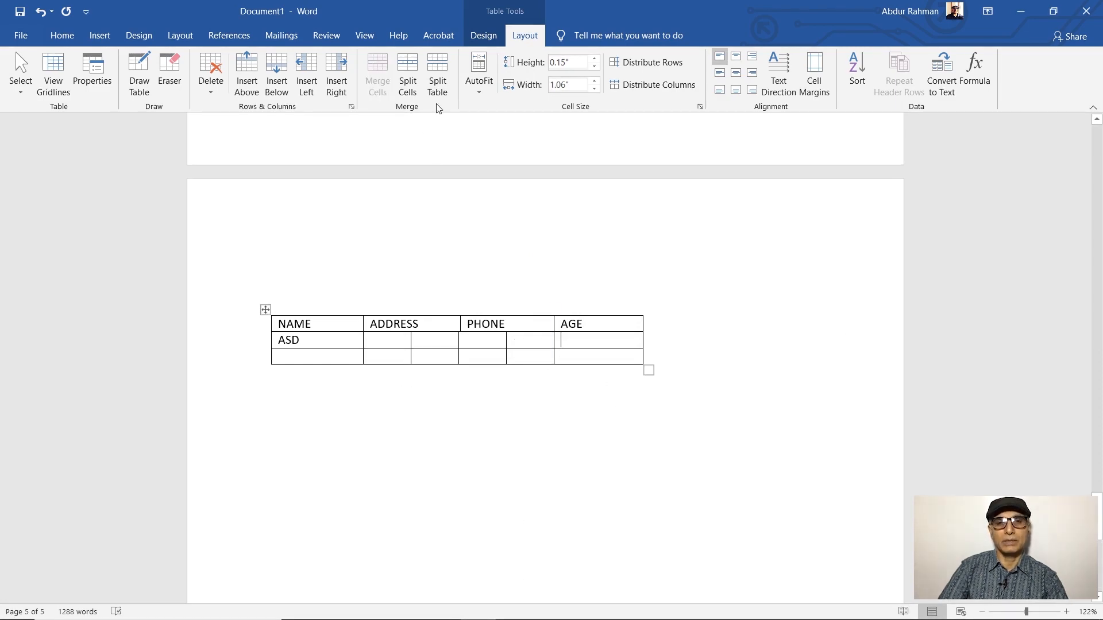
pyautogui.click(408, 71)
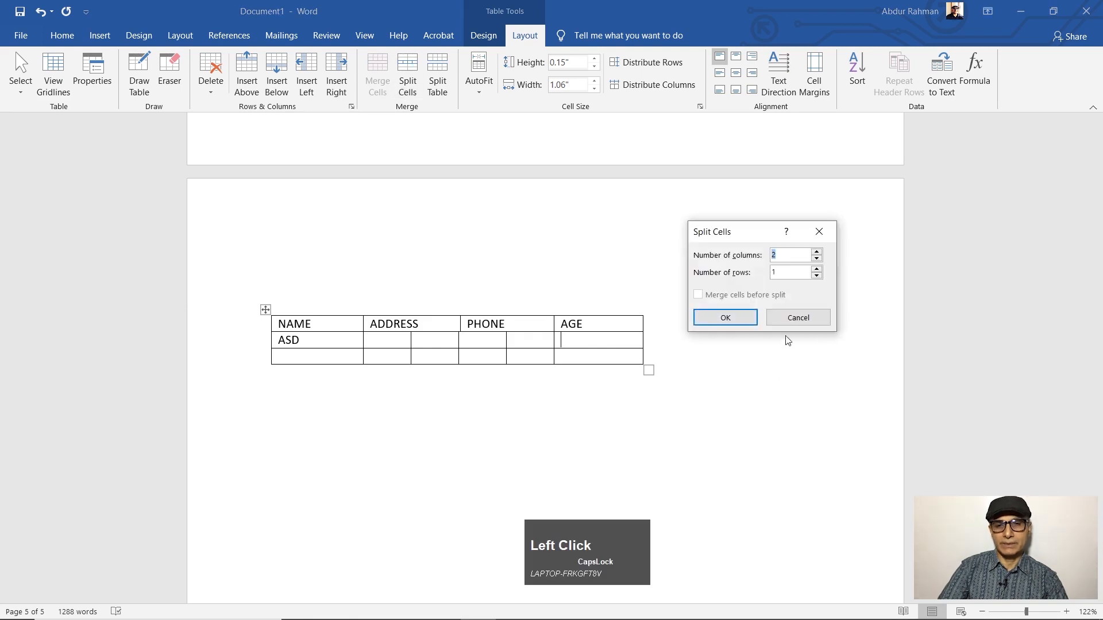
pyautogui.click(726, 319)
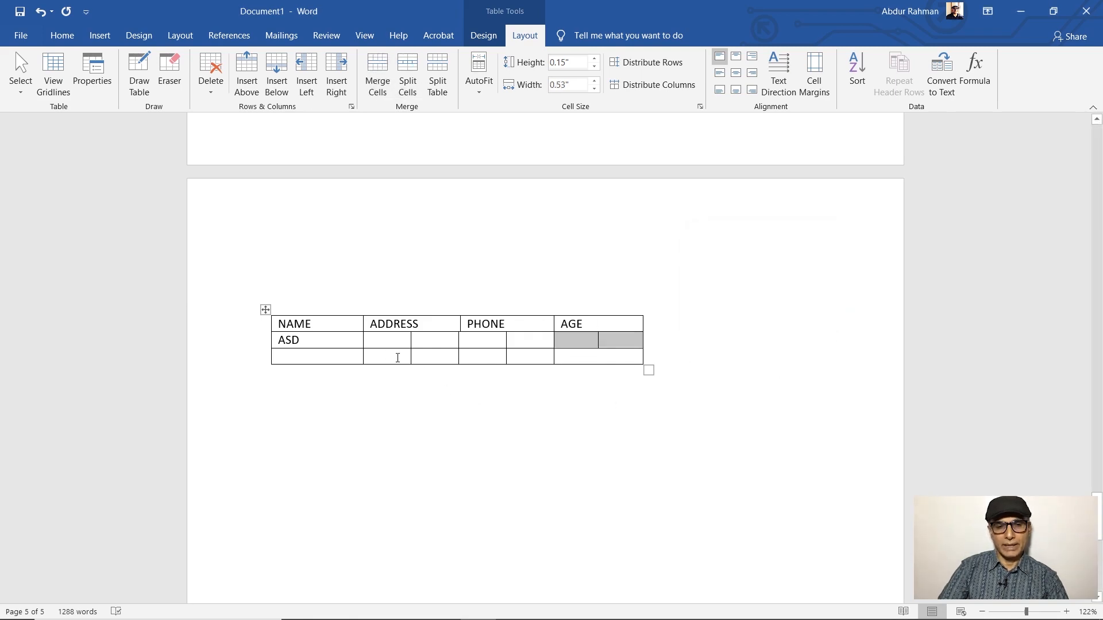
# Merge the two middle cells under ADDRESS and PHONE in the last table row
pyautogui.moveTo(445, 356); pyautogui.dragTo(481, 353)
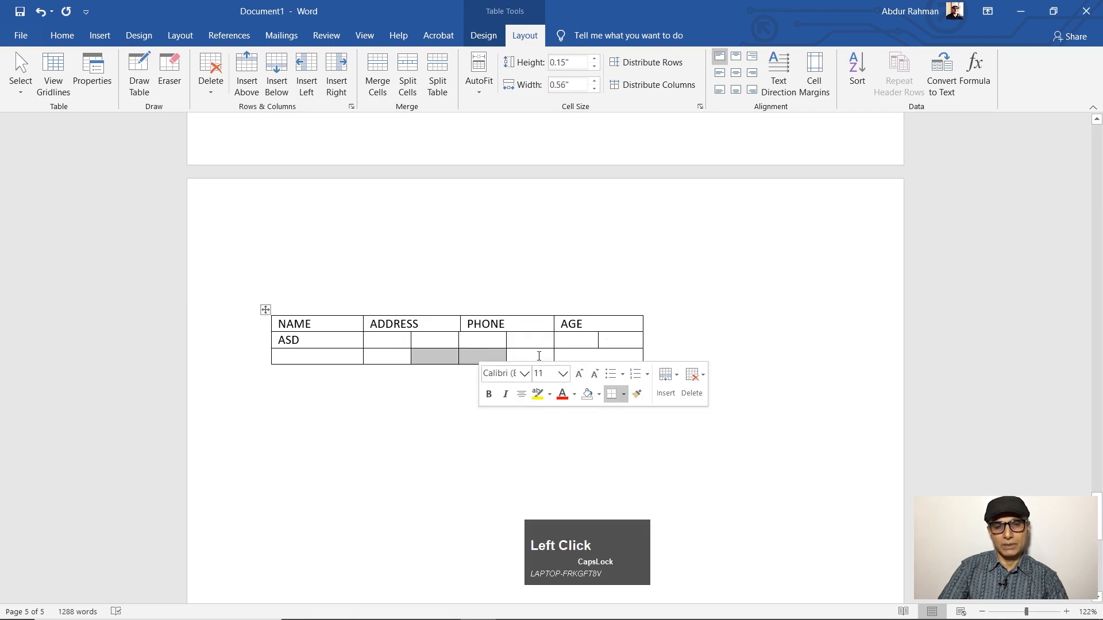
pyautogui.click(377, 74)
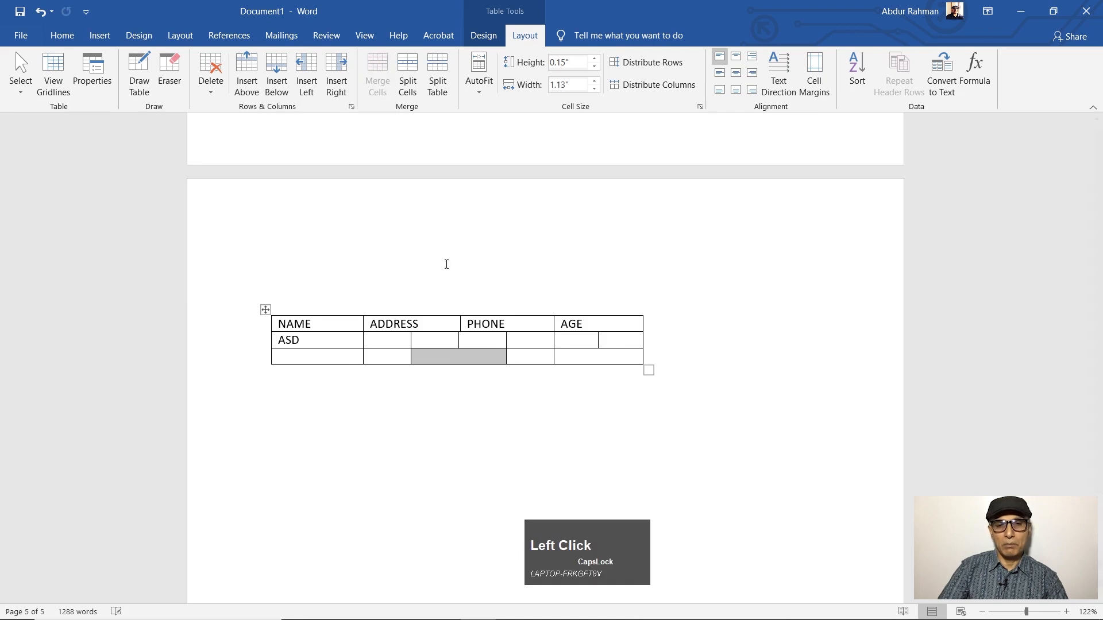
pyautogui.click(539, 343)
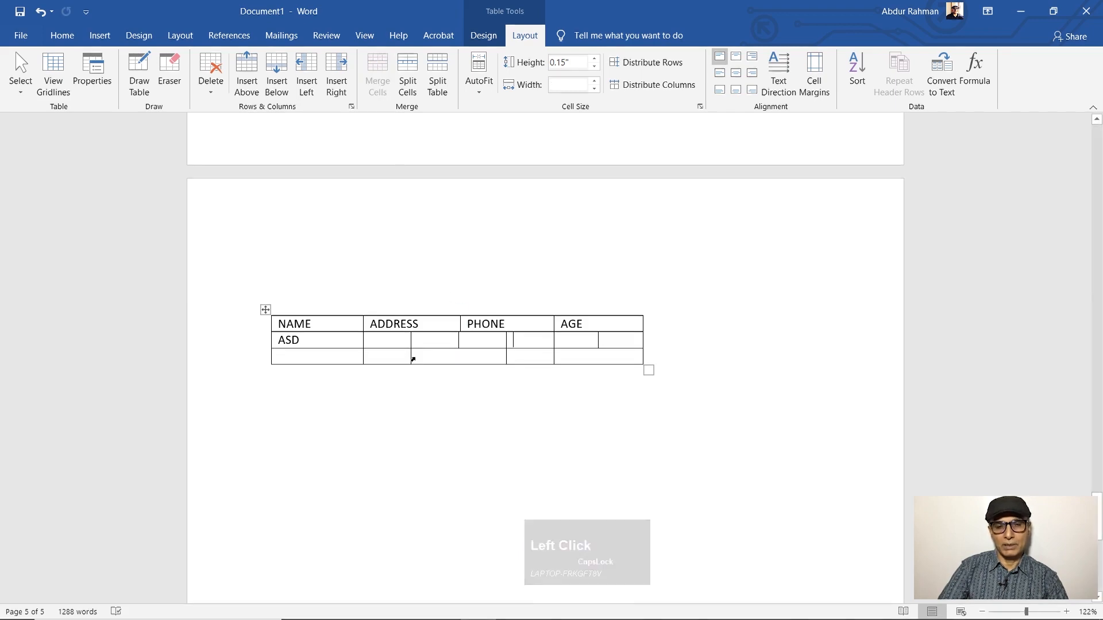
# Apply the dark green style from the Grid Tables group to the table
pyautogui.click(444, 357)
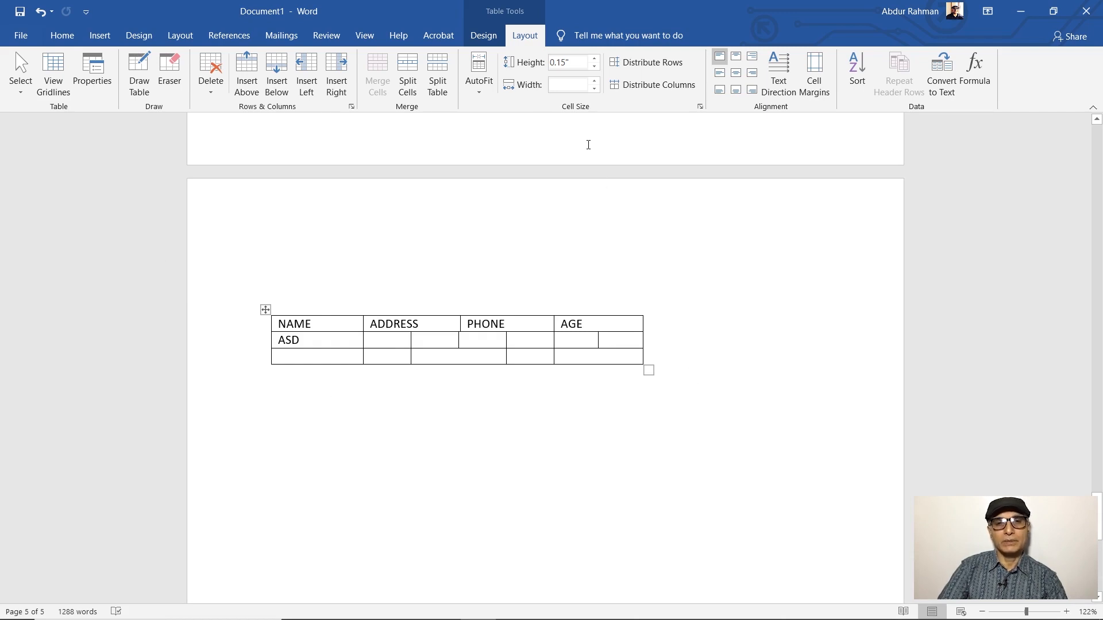
pyautogui.click(481, 35)
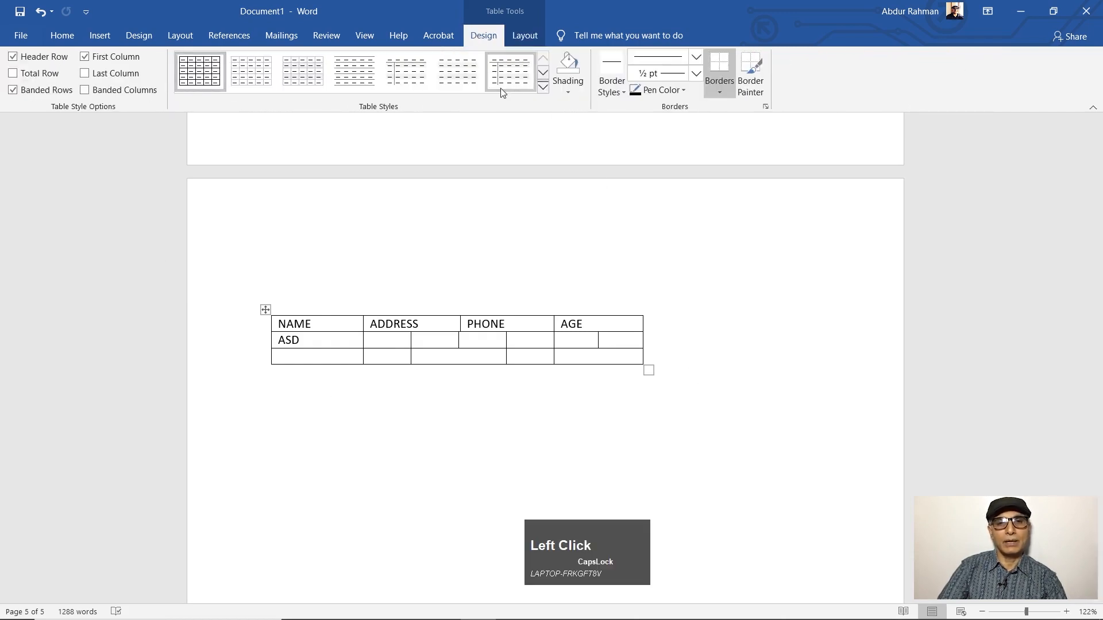
pyautogui.click(544, 85)
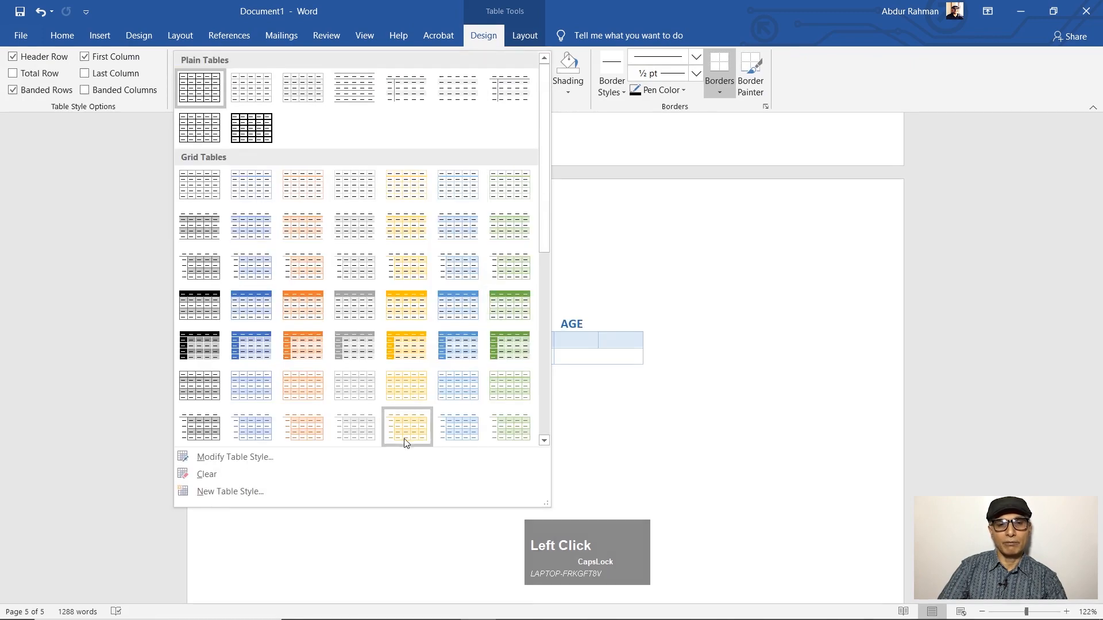
pyautogui.click(509, 351)
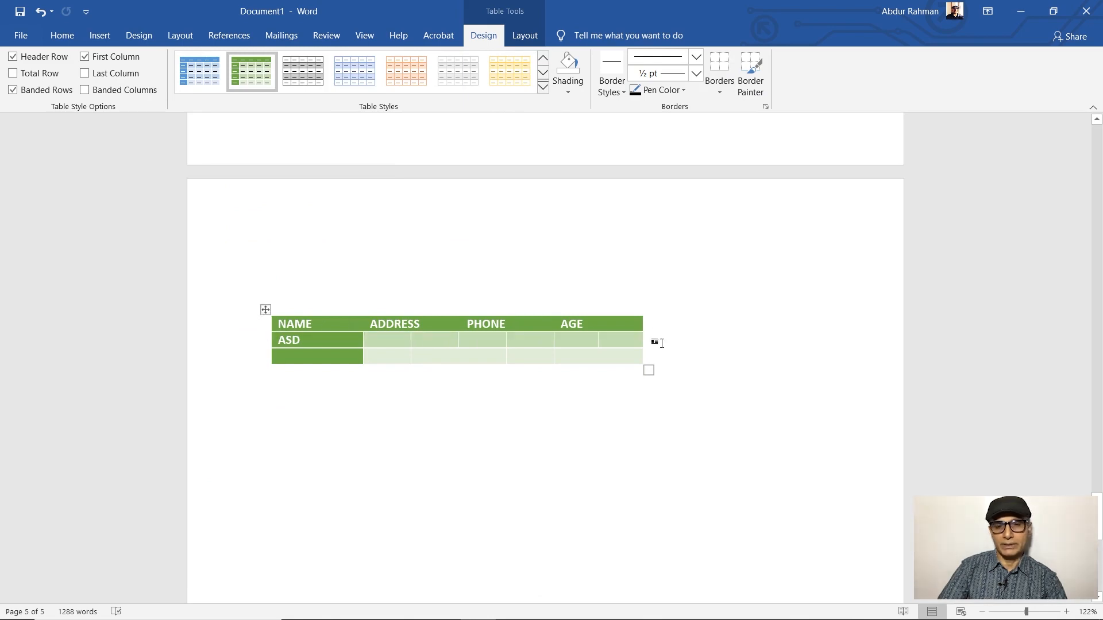
# Apply the orange List Tables style with a solid header row and light banded rows to the whole table
pyautogui.click(265, 310)
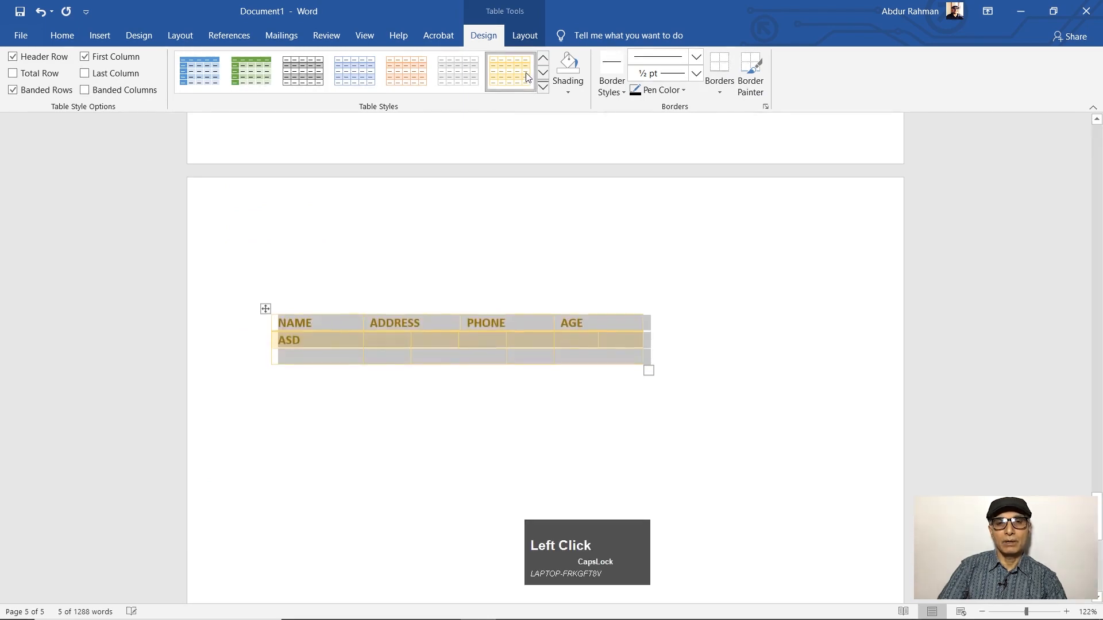
pyautogui.click(543, 86)
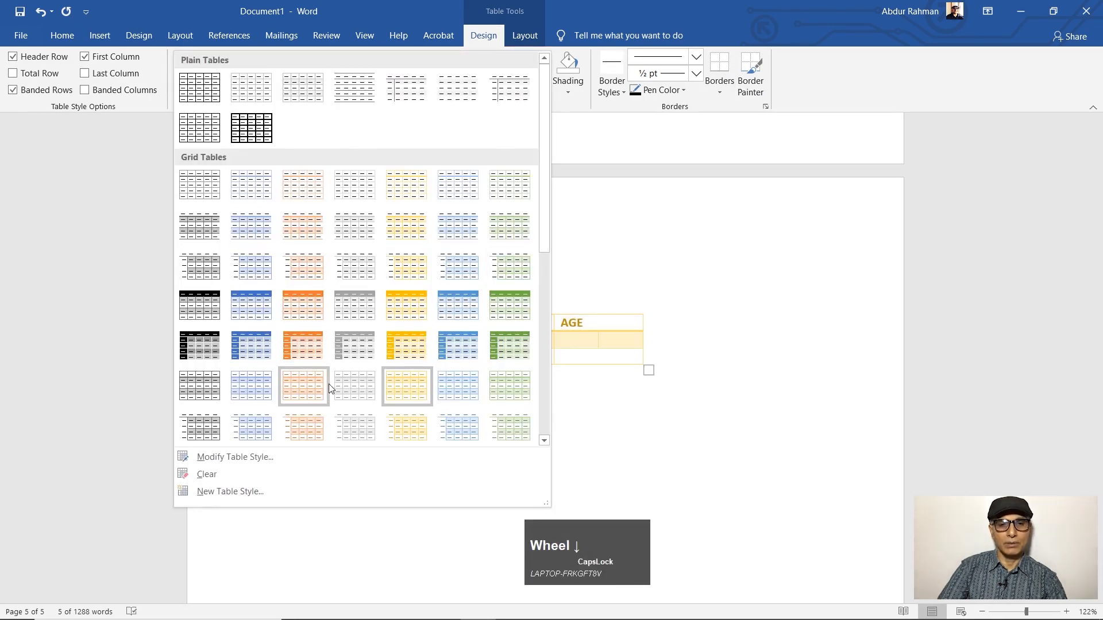
pyautogui.scroll(-3, 329, 384)
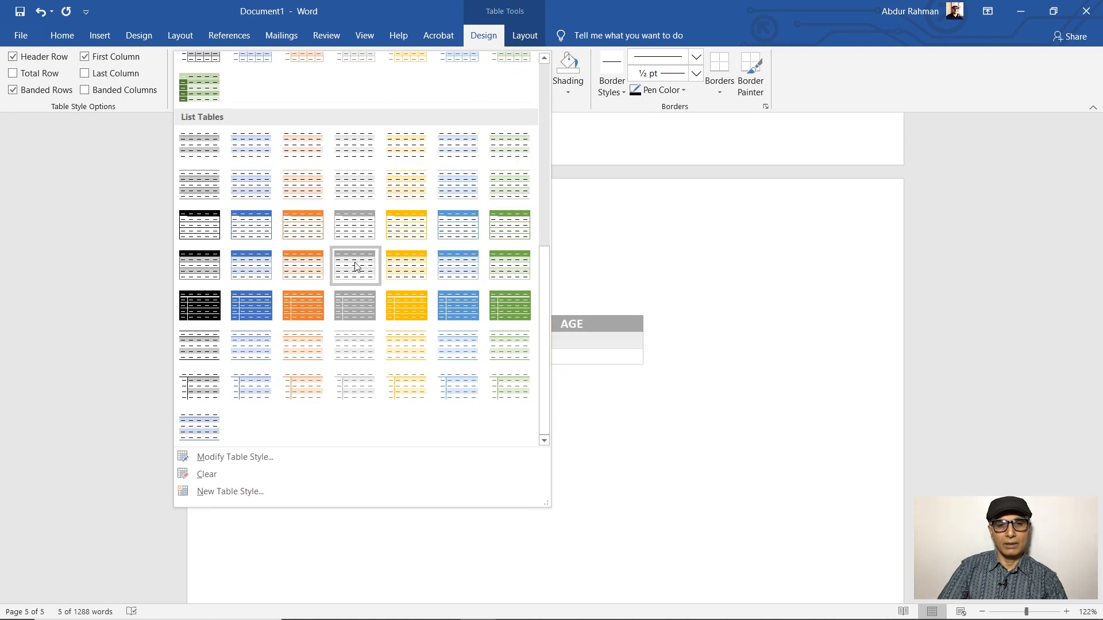
pyautogui.click(305, 253)
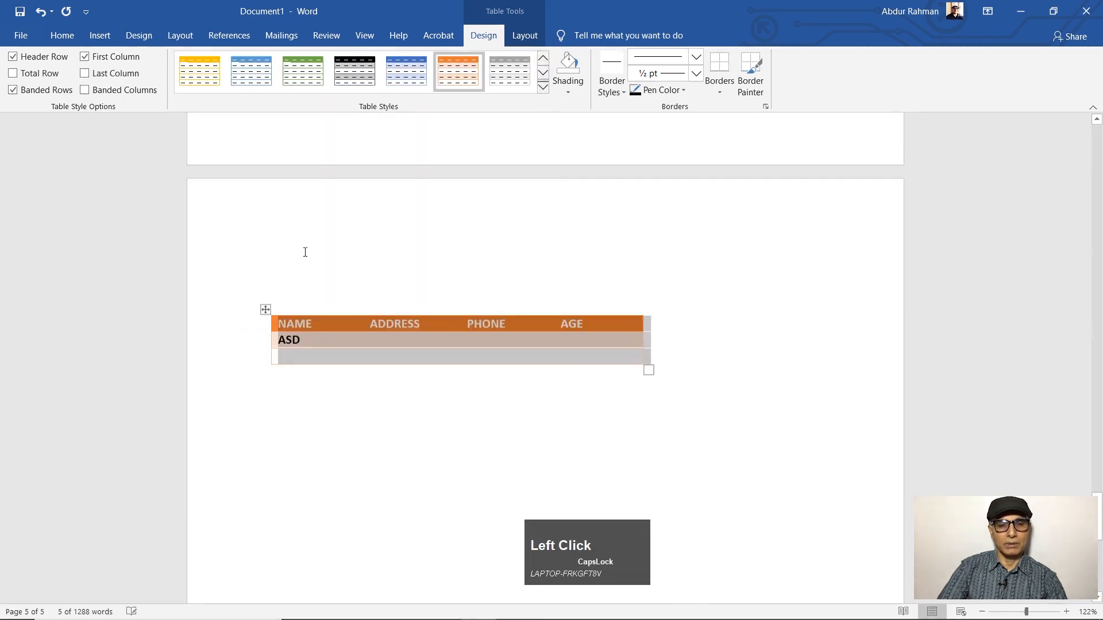
pyautogui.click(514, 332)
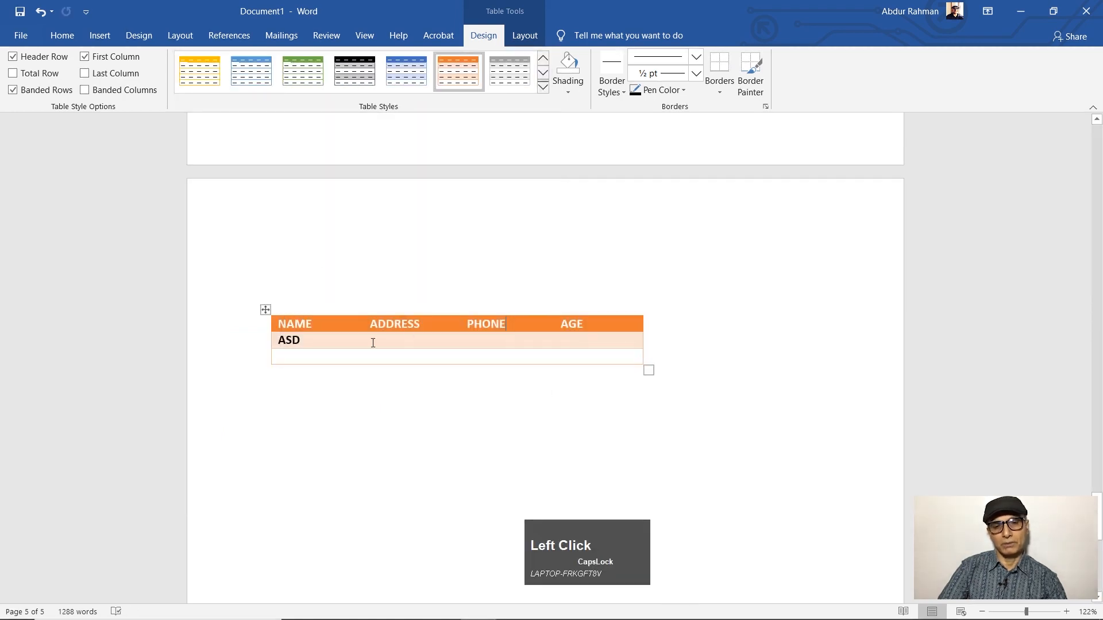
pyautogui.click(430, 340)
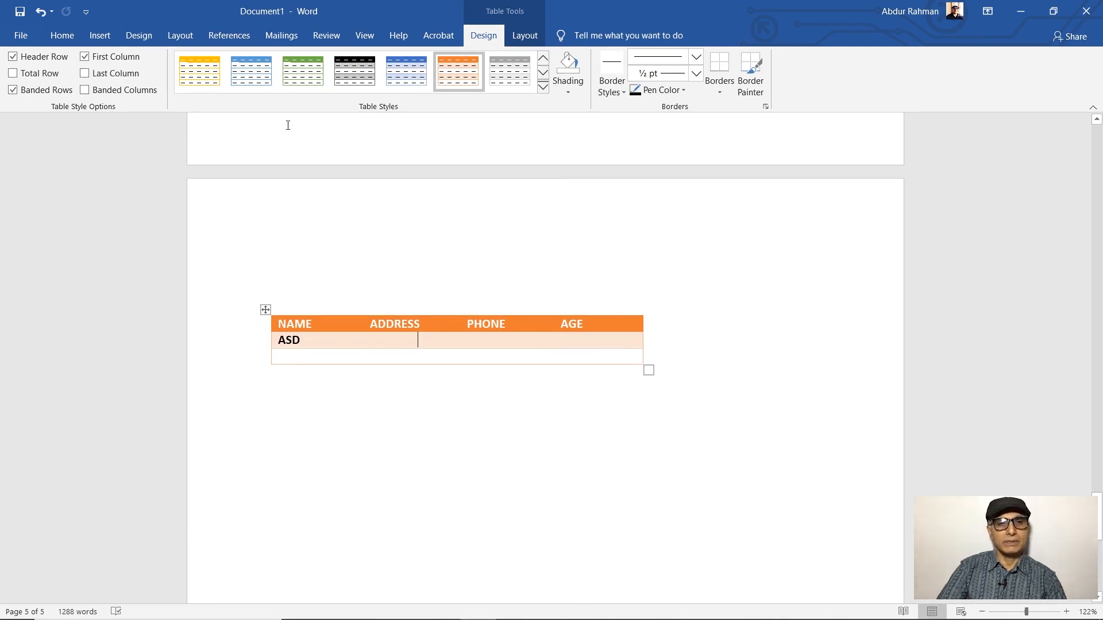
# Move the table down the page and back up near the top margin, and enlarge it slightly so the rows are taller
pyautogui.moveTo(265, 311); pyautogui.dragTo(266, 411)
pyautogui.click(334, 447)
pyautogui.moveTo(266, 414); pyautogui.dragTo(267, 237)
pyautogui.moveTo(649, 295)
pyautogui.mouseDown()
pyautogui.moveTo(852, 481)
pyautogui.moveTo(484, 249)
pyautogui.moveTo(396, 290)
pyautogui.moveTo(367, 359)
pyautogui.moveTo(618, 364)
pyautogui.moveTo(643, 299)
pyautogui.mouseUp()
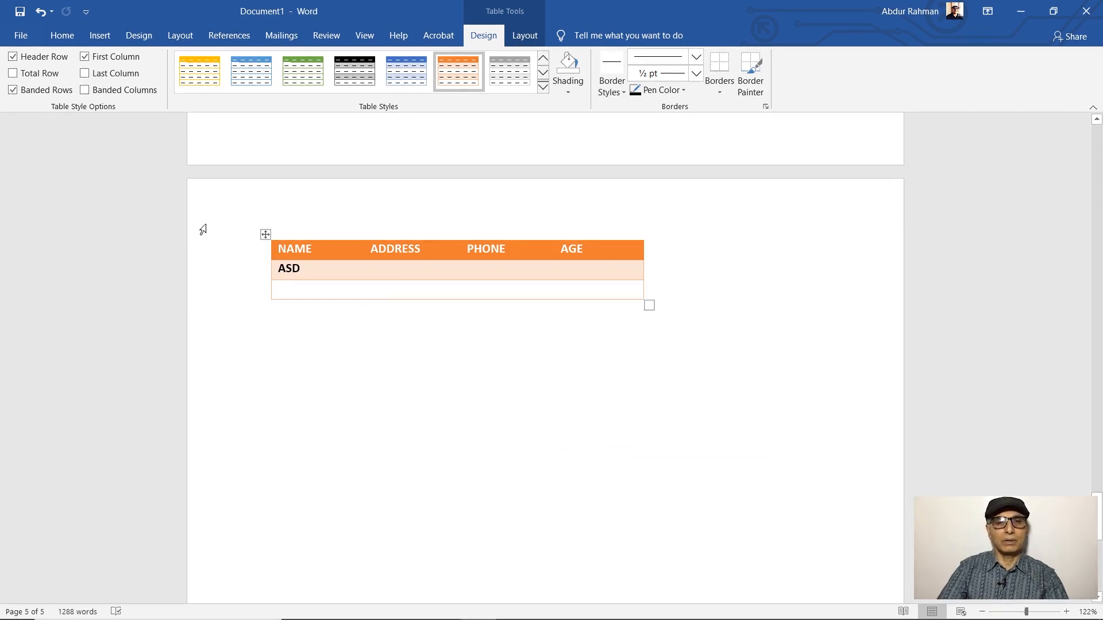
# Shade the entire table with the lightest blue-gray theme color
pyautogui.click(266, 235)
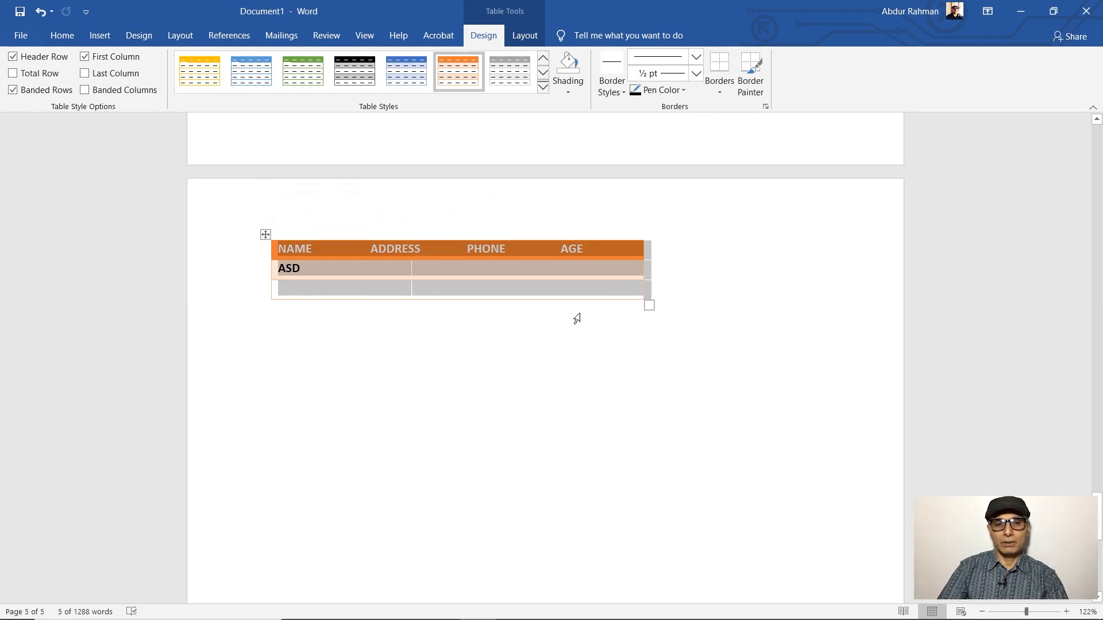
pyautogui.click(567, 92)
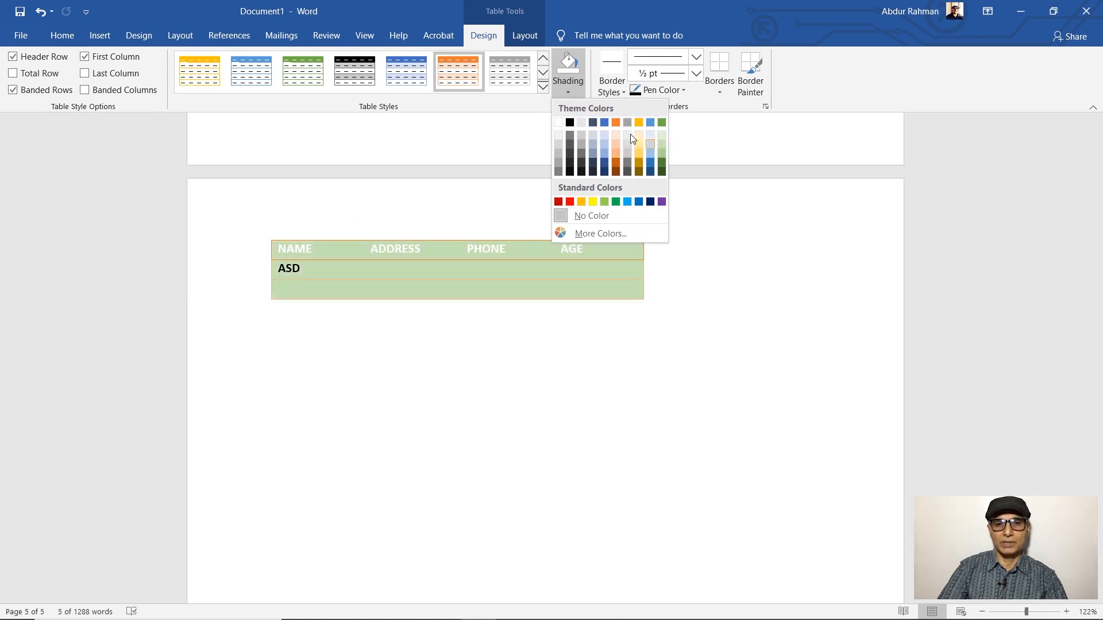
pyautogui.click(594, 133)
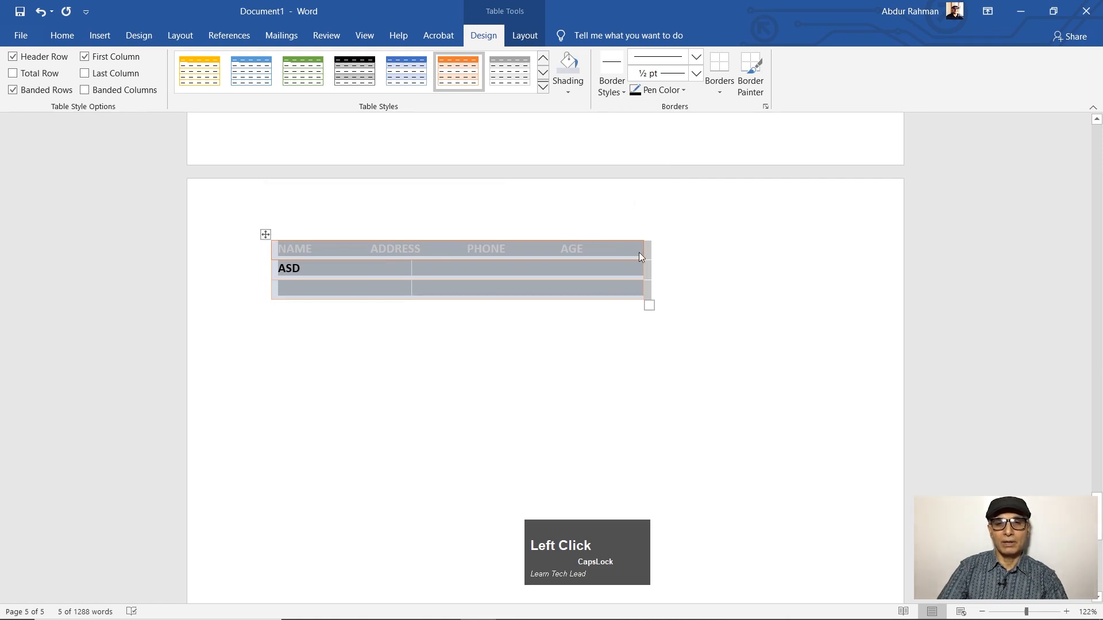
# Set up the border painter with a solid 4 ½ pt line in dark orange
pyautogui.click(621, 94)
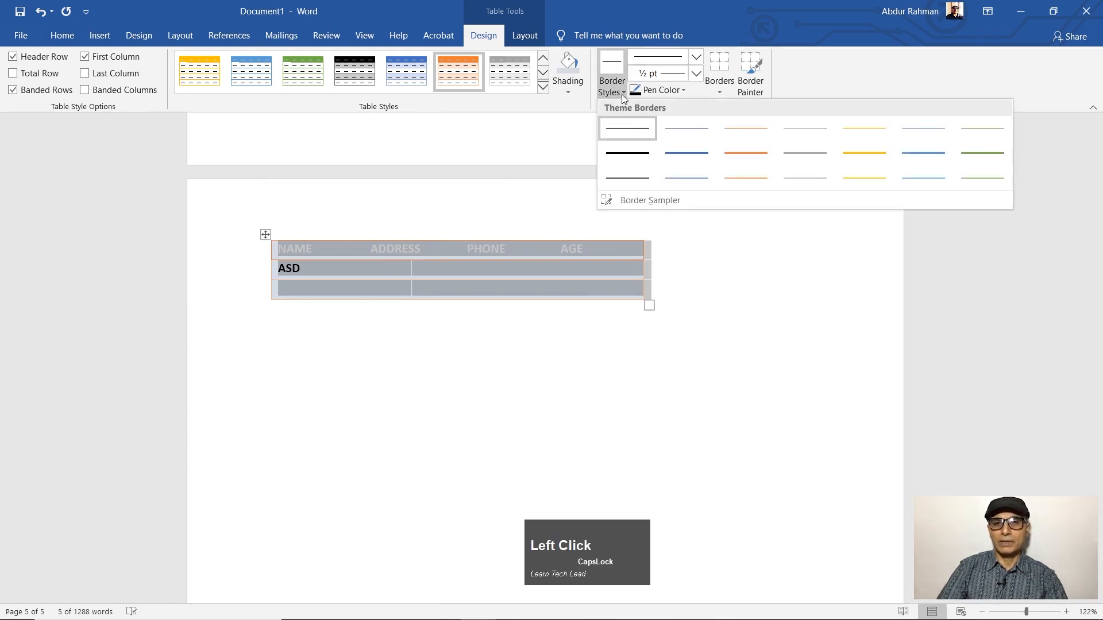
pyautogui.click(618, 166)
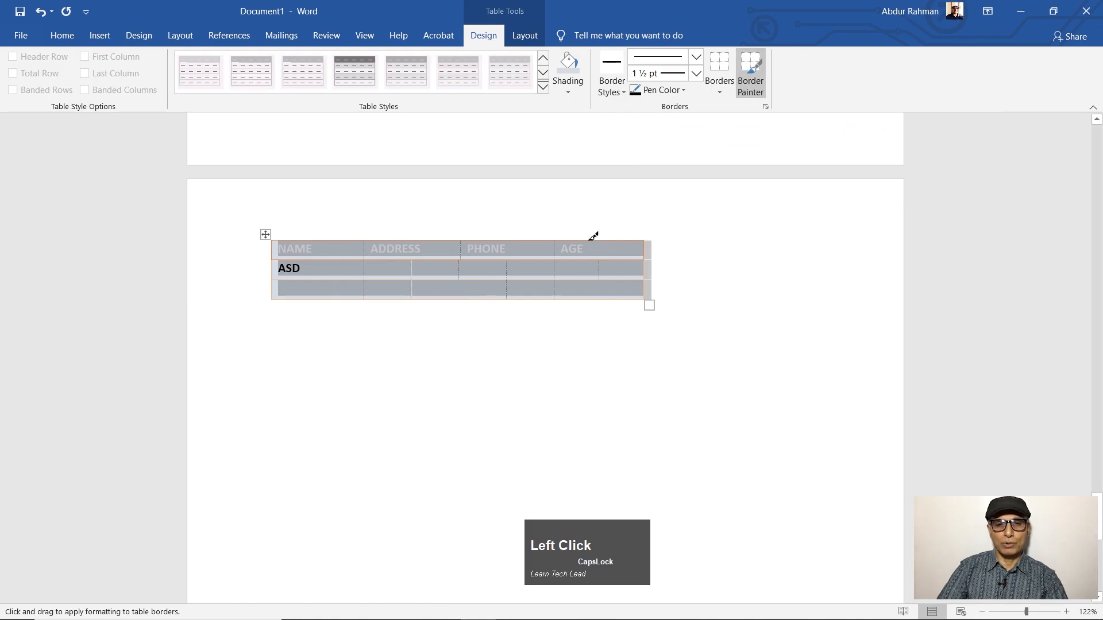
pyautogui.click(696, 74)
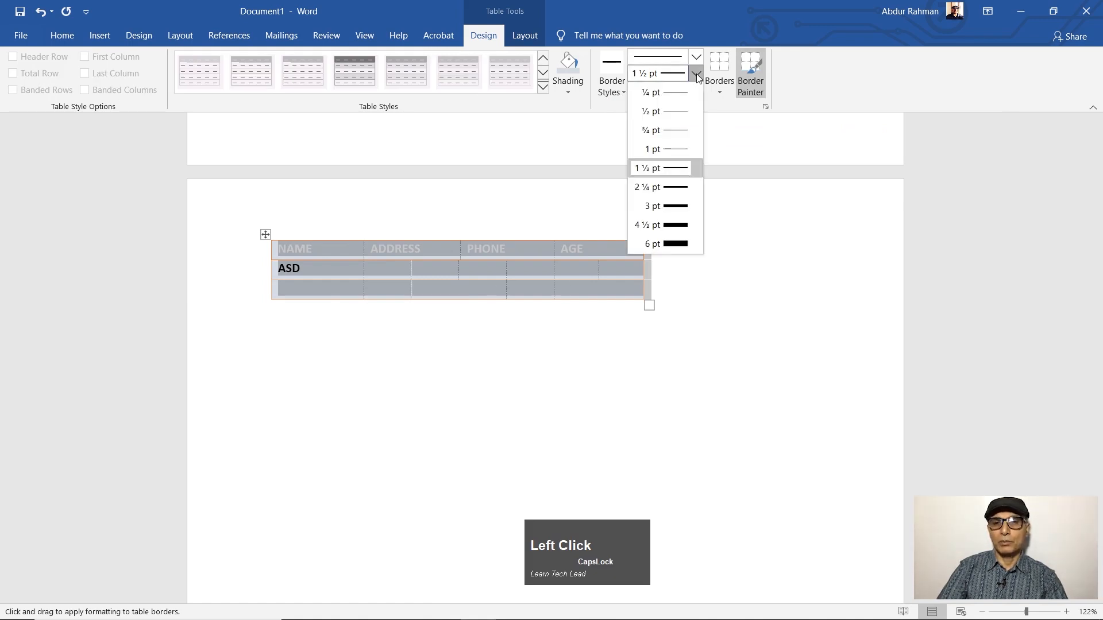
pyautogui.click(674, 224)
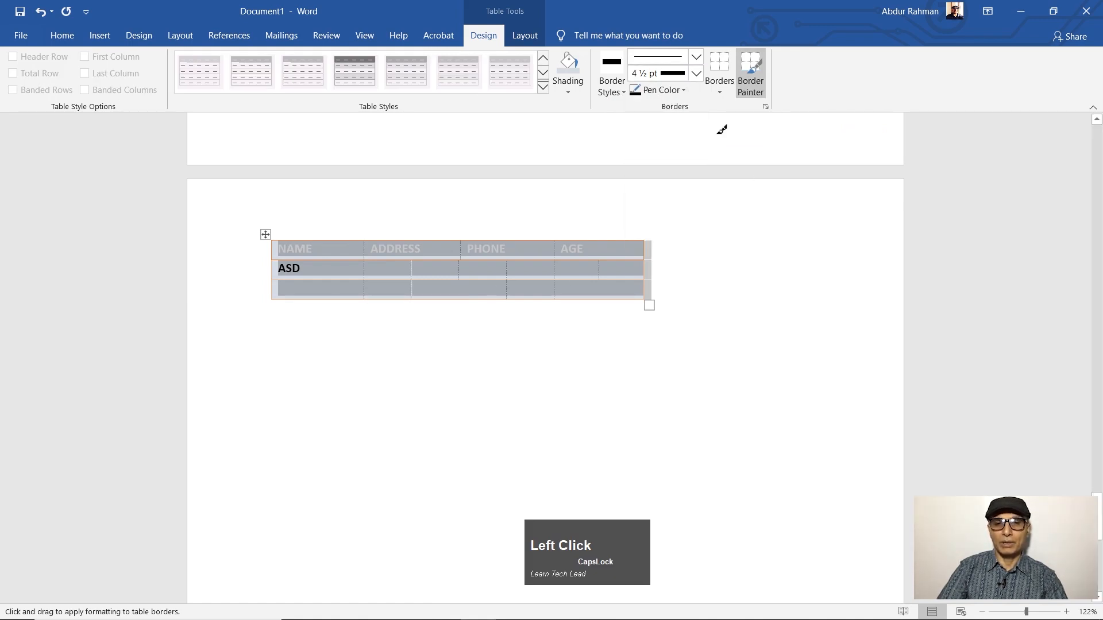
pyautogui.click(684, 90)
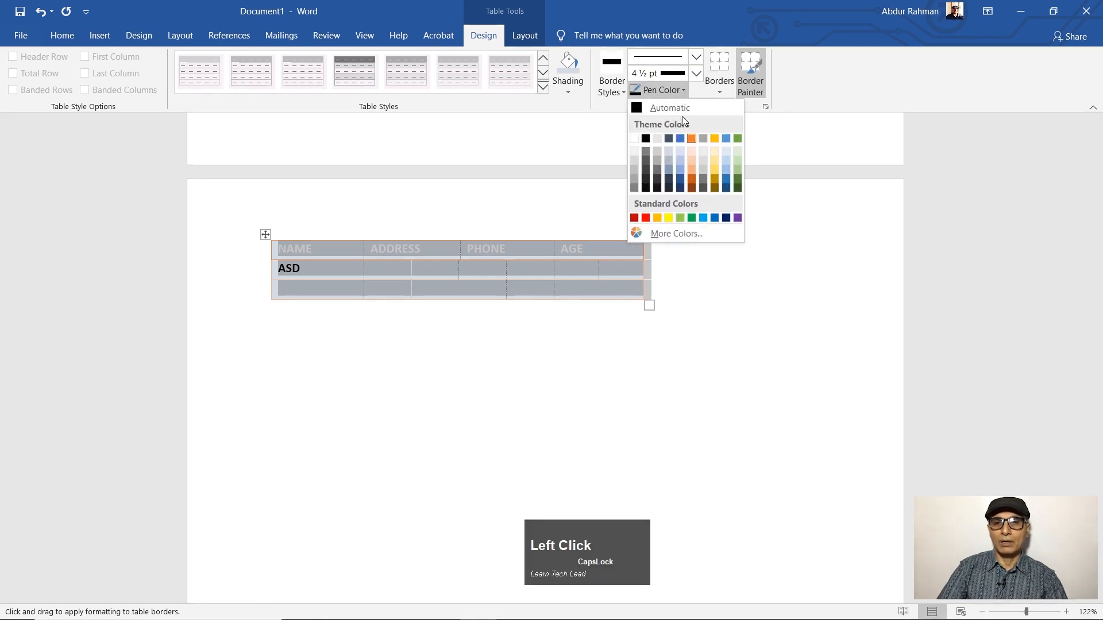
pyautogui.click(691, 179)
# Paint the thick orange border along the table's four outer edges and on the dividers between the NAME, ADDRESS, PHONE and AGE columns
pyautogui.moveTo(286, 233)
pyautogui.mouseDown()
pyautogui.moveTo(519, 242)
pyautogui.moveTo(642, 224)
pyautogui.moveTo(649, 240)
pyautogui.mouseUp()
pyautogui.moveTo(462, 245)
pyautogui.mouseDown()
pyautogui.moveTo(464, 267)
pyautogui.moveTo(486, 277)
pyautogui.mouseUp()
pyautogui.moveTo(512, 239)
pyautogui.mouseDown()
pyautogui.moveTo(512, 260)
pyautogui.moveTo(561, 239)
pyautogui.moveTo(558, 301)
pyautogui.mouseUp()
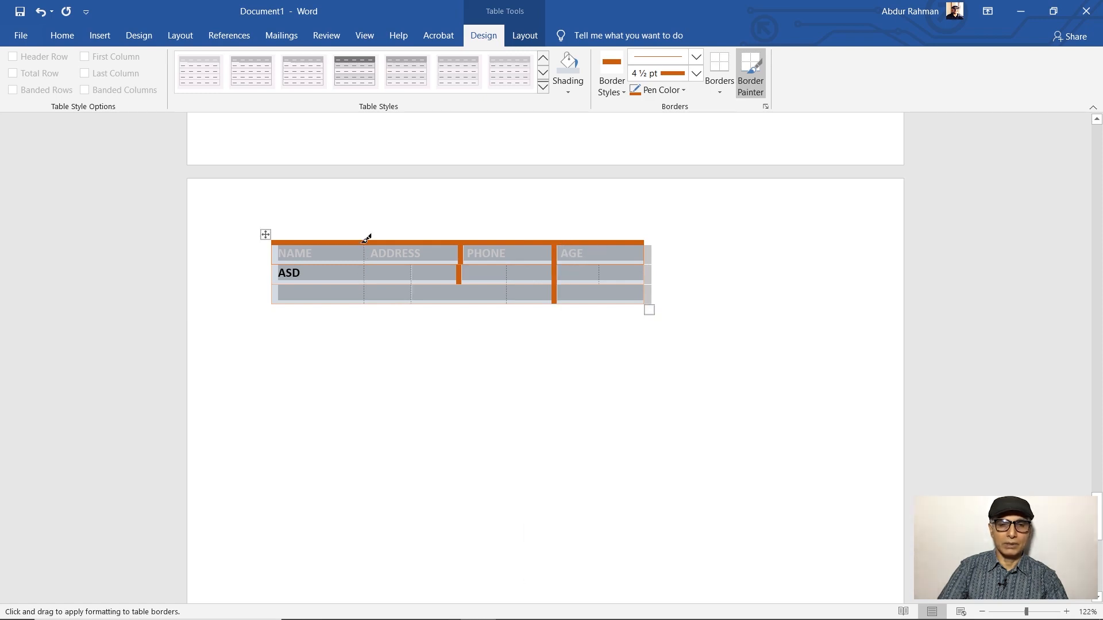
pyautogui.moveTo(367, 240); pyautogui.dragTo(370, 294)
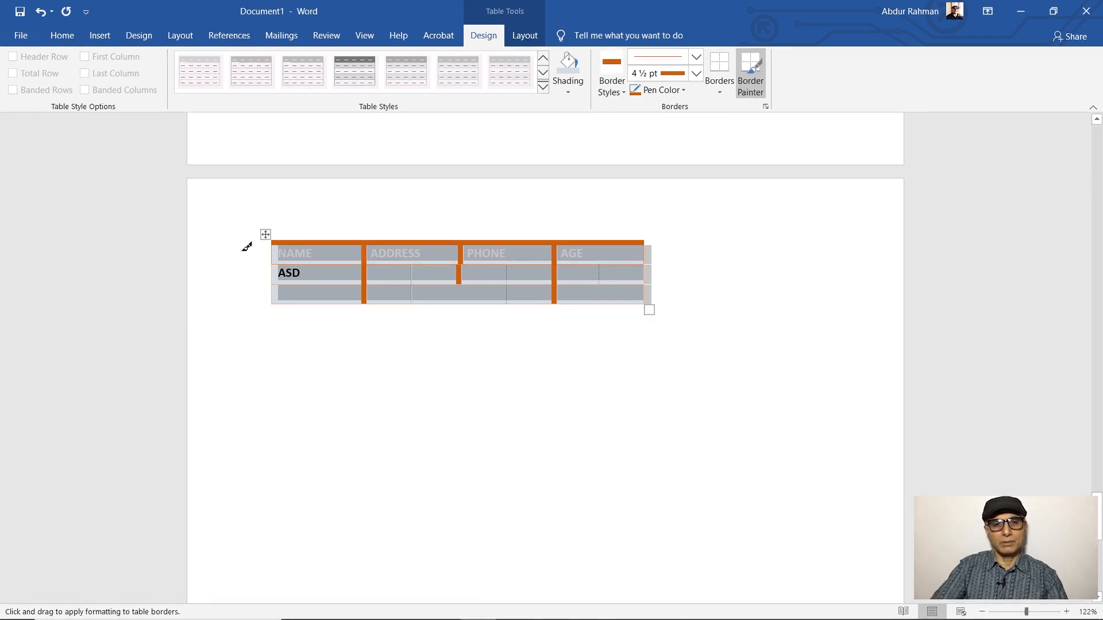
pyautogui.moveTo(279, 237); pyautogui.dragTo(360, 305)
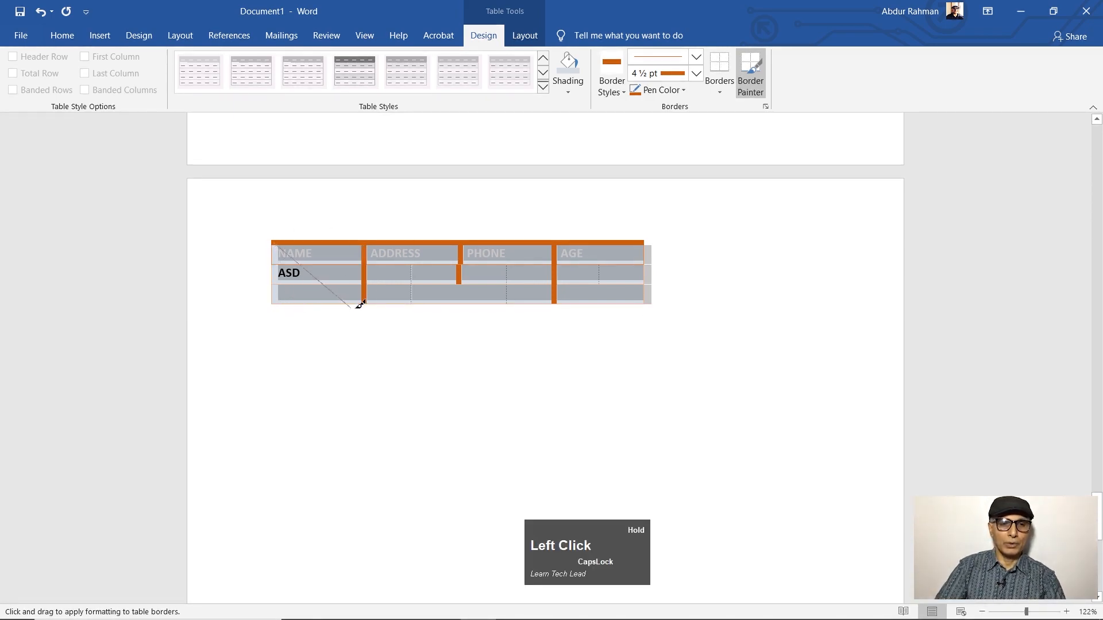
pyautogui.moveTo(278, 301)
pyautogui.mouseDown()
pyautogui.moveTo(649, 296)
pyautogui.moveTo(281, 296)
pyautogui.mouseUp()
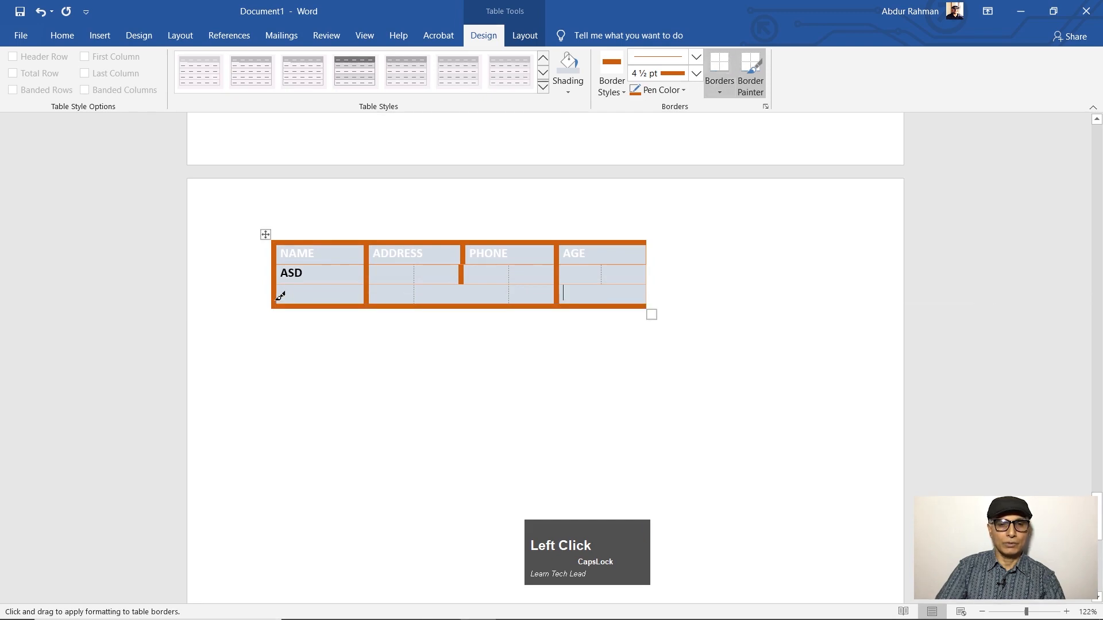
pyautogui.moveTo(649, 236); pyautogui.dragTo(647, 297)
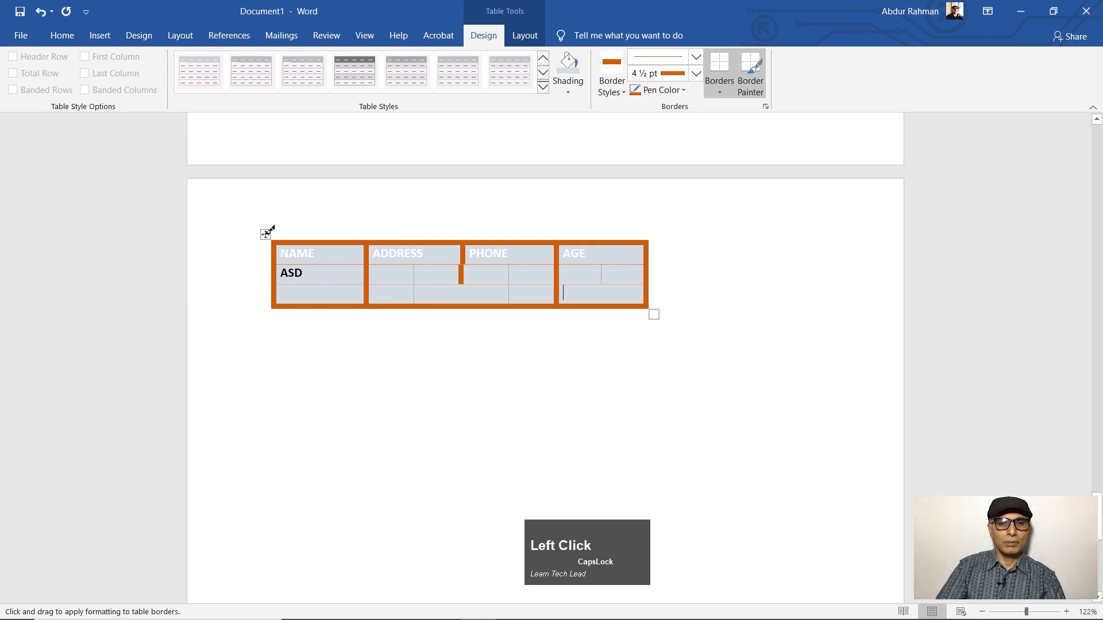
pyautogui.press('Escape')
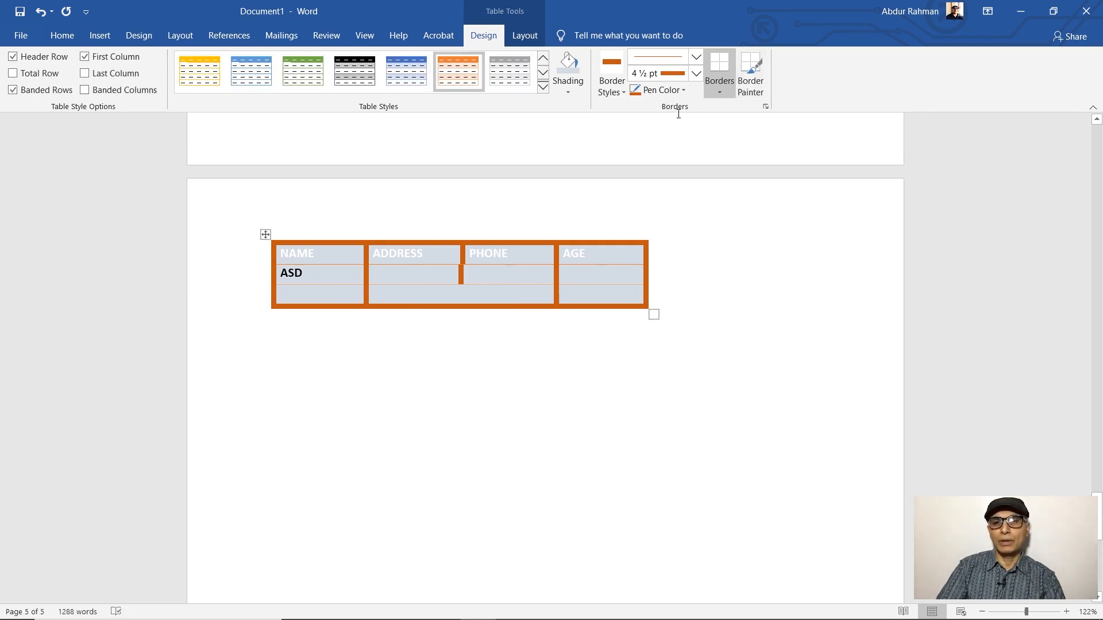
# Apply All Borders to the empty last cell of the AGE column
pyautogui.click(720, 94)
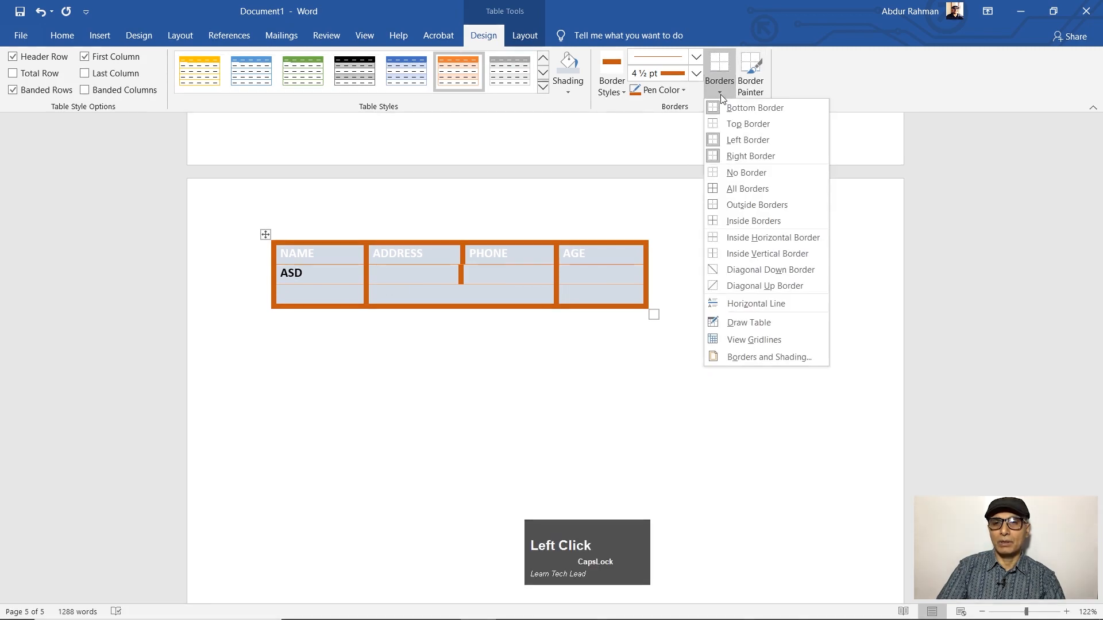
pyautogui.click(736, 188)
pyautogui.click(753, 73)
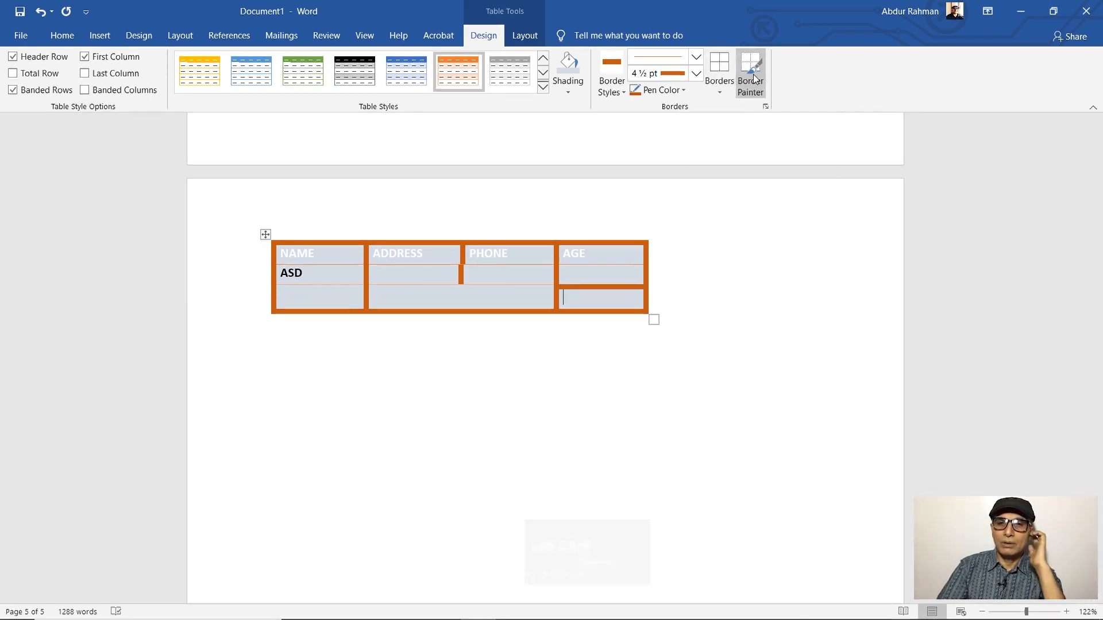
pyautogui.click(753, 72)
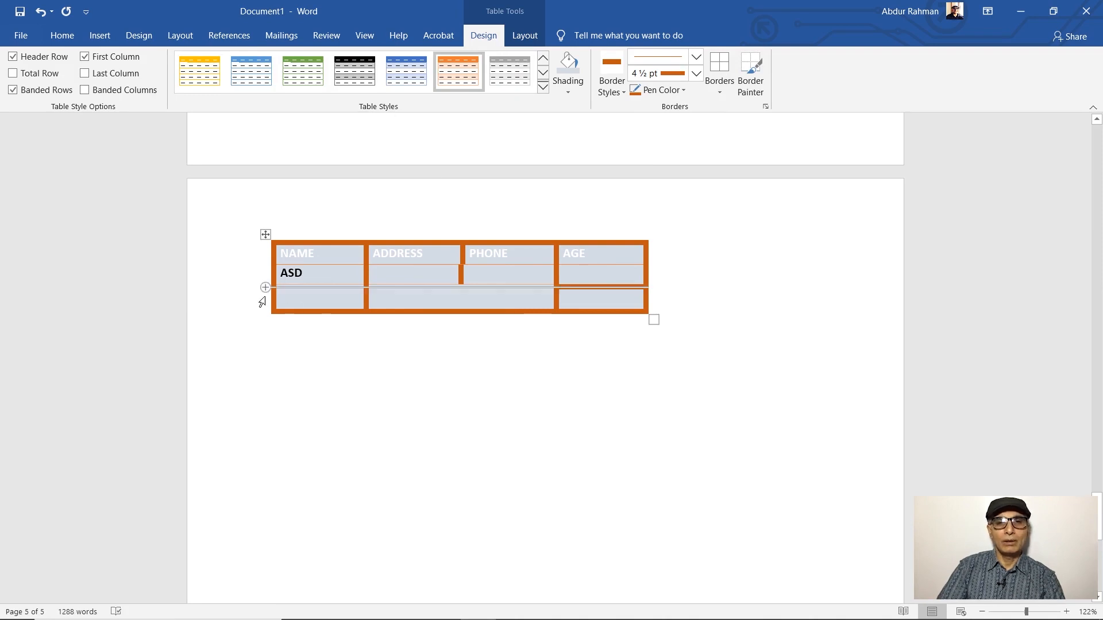
# Delete the text from all cells of the table, keeping the table itself
pyautogui.click(265, 235)
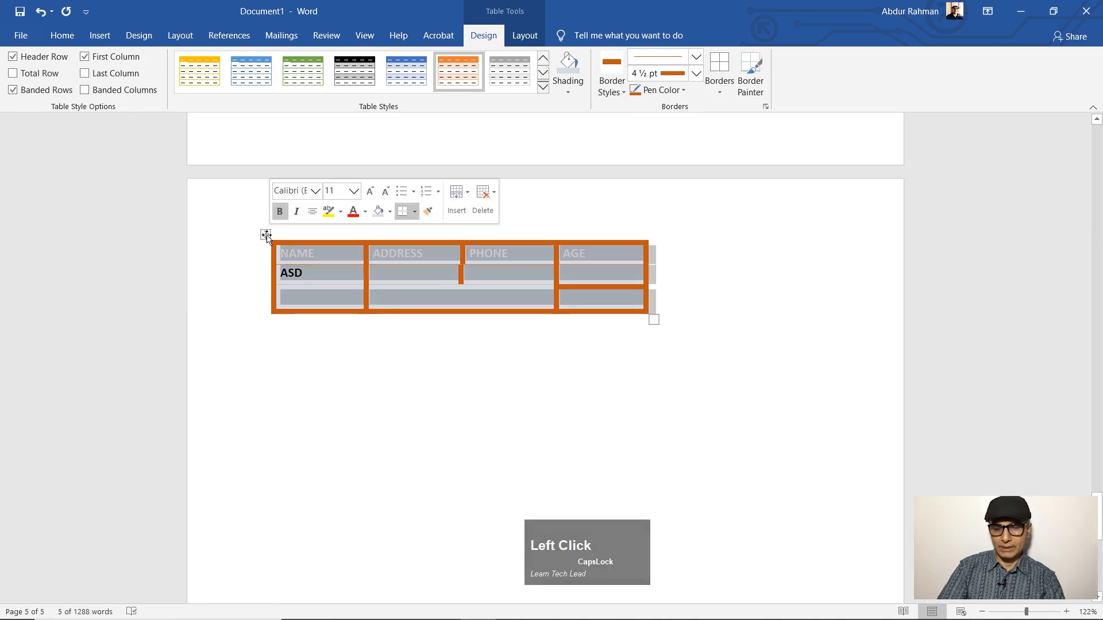
pyautogui.press('Delete')
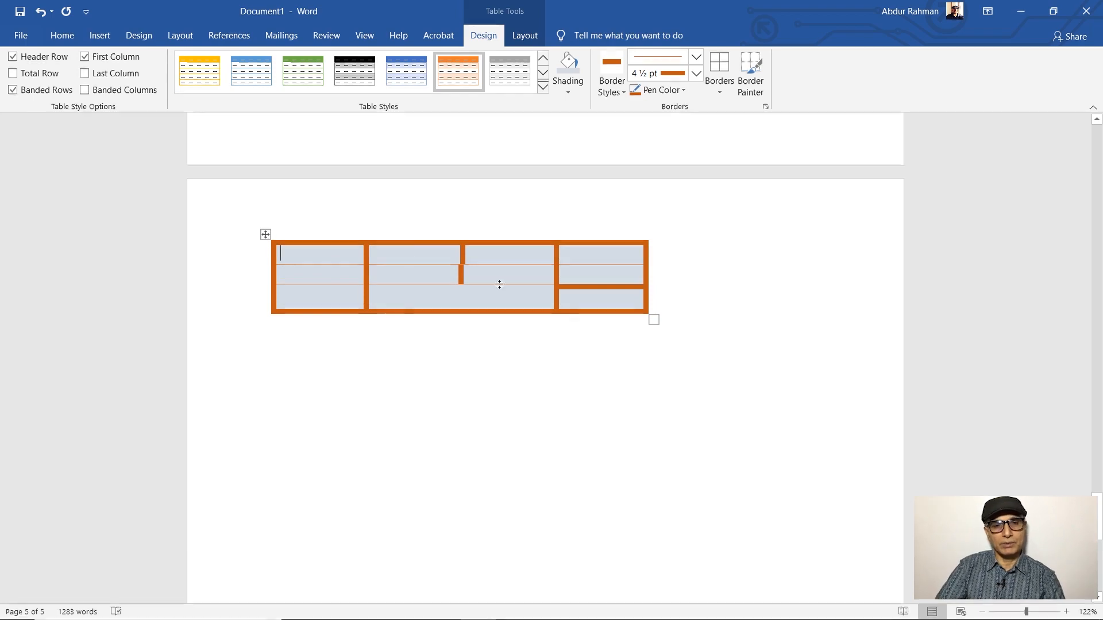
pyautogui.click(267, 235)
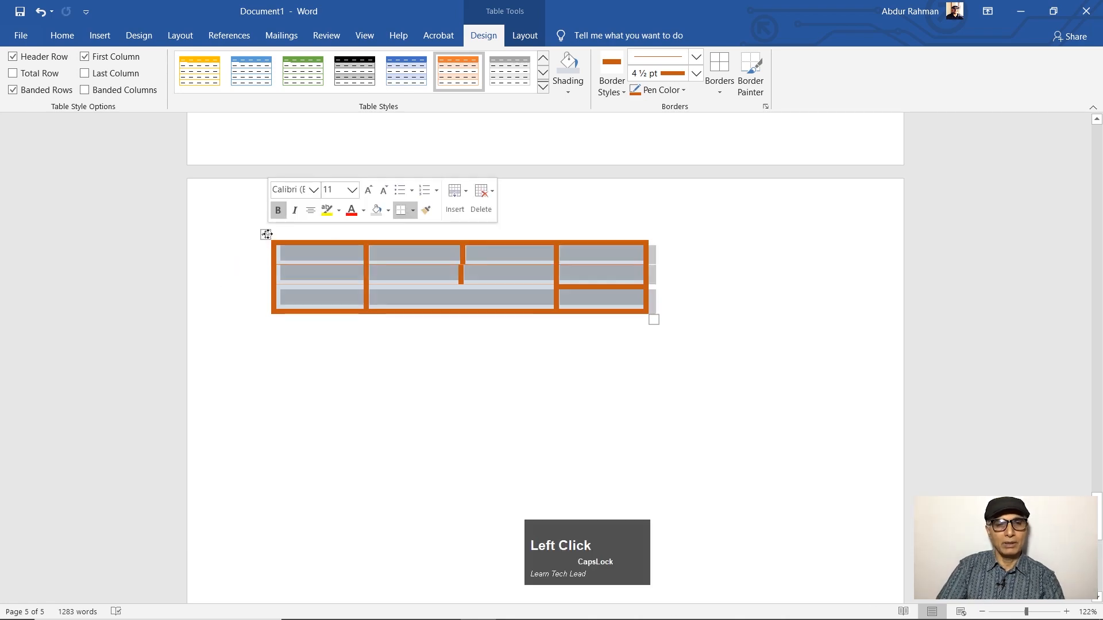
pyautogui.moveTo(251, 226); pyautogui.dragTo(634, 383)
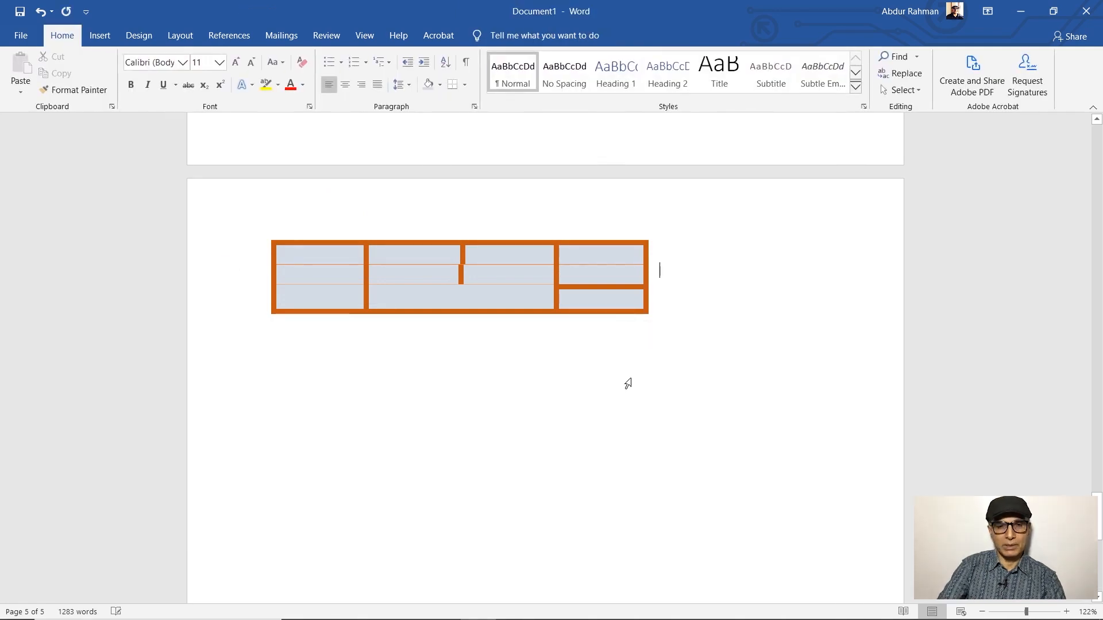
# Erase the entire empty orange-bordered table with the table Eraser
pyautogui.click(339, 254)
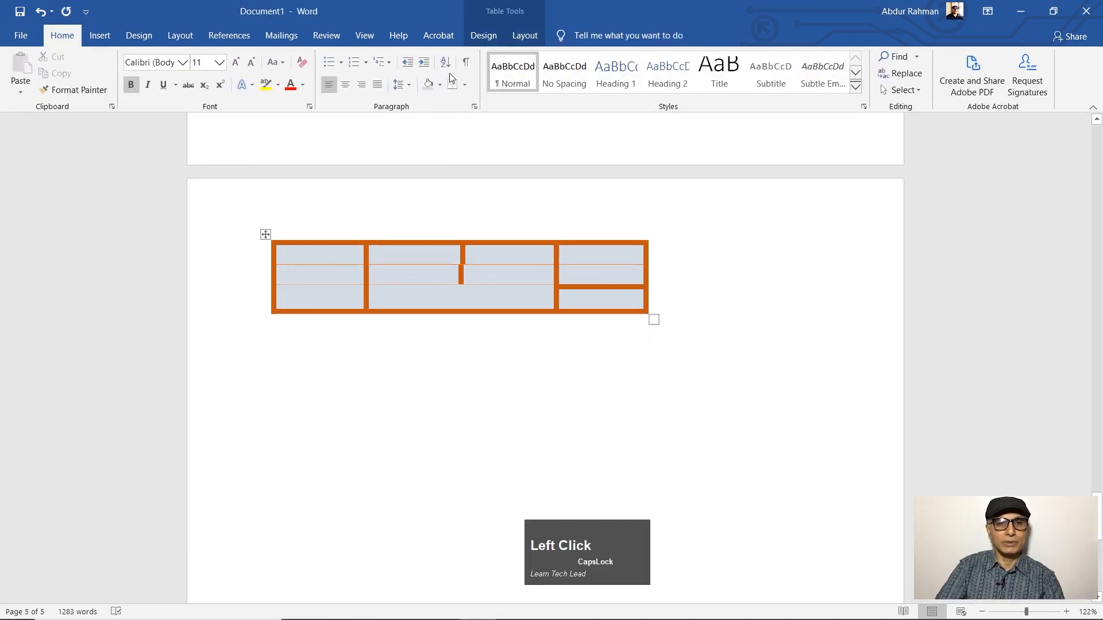
pyautogui.click(489, 41)
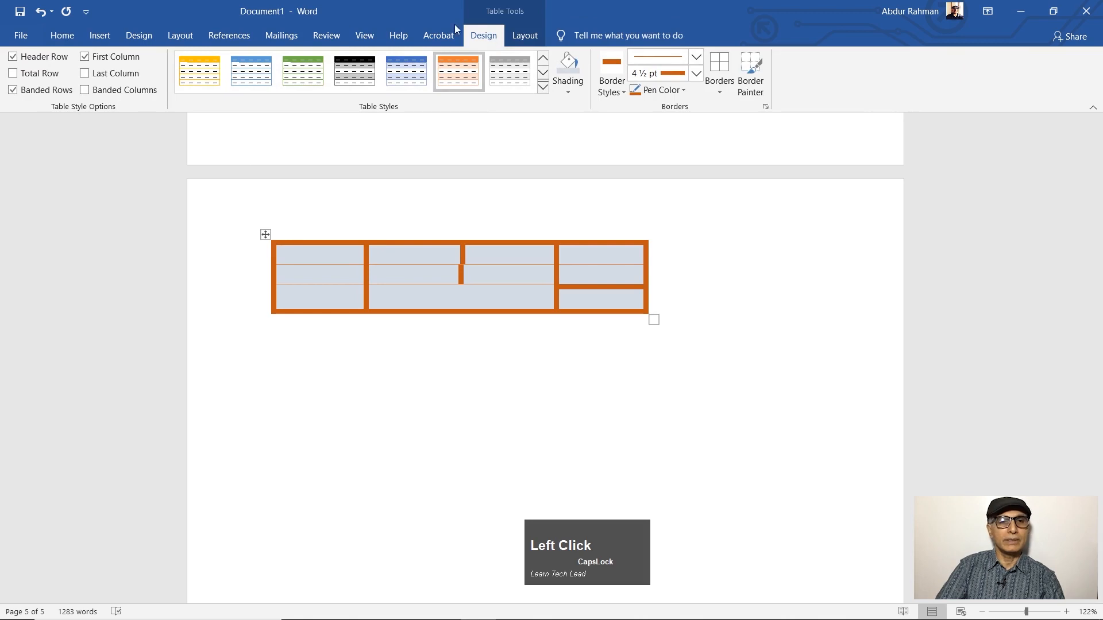
pyautogui.click(525, 37)
pyautogui.click(163, 91)
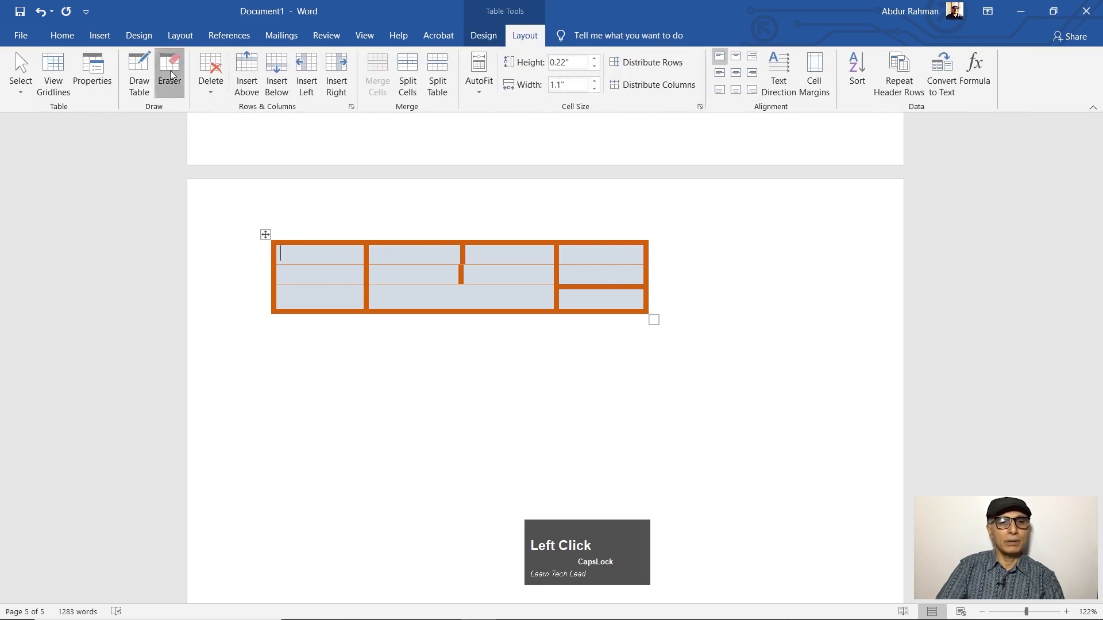
pyautogui.moveTo(252, 220)
pyautogui.mouseDown()
pyautogui.moveTo(253, 266)
pyautogui.moveTo(783, 359)
pyautogui.mouseUp()
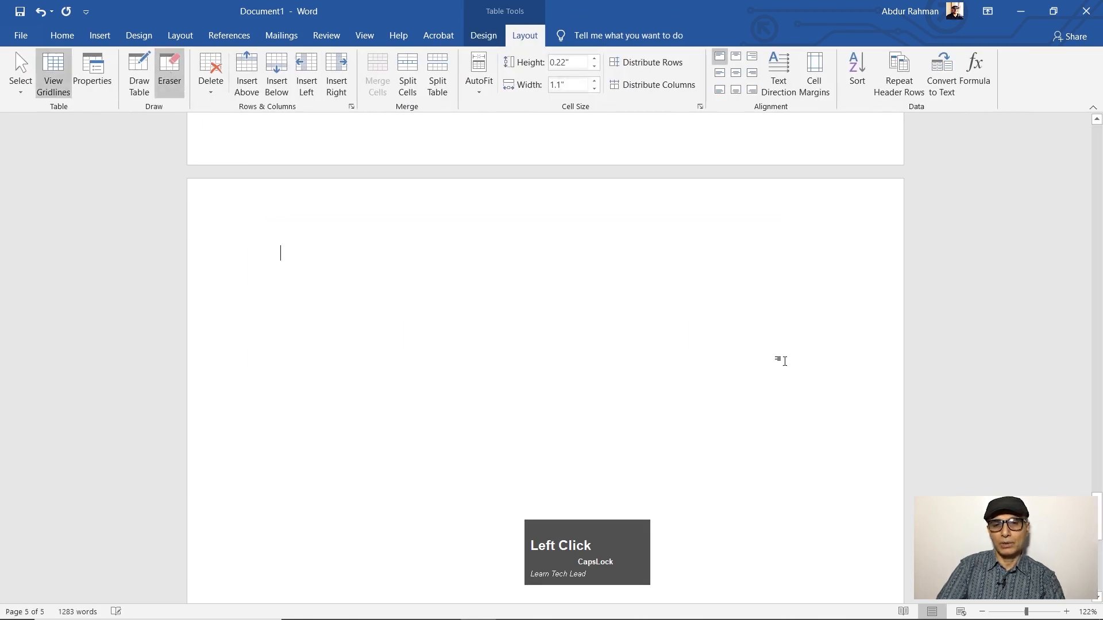
# Draw a single-cell table with Draw Table, about 6.78" wide and 2.09" high, on the blank page
pyautogui.click(99, 38)
pyautogui.click(119, 94)
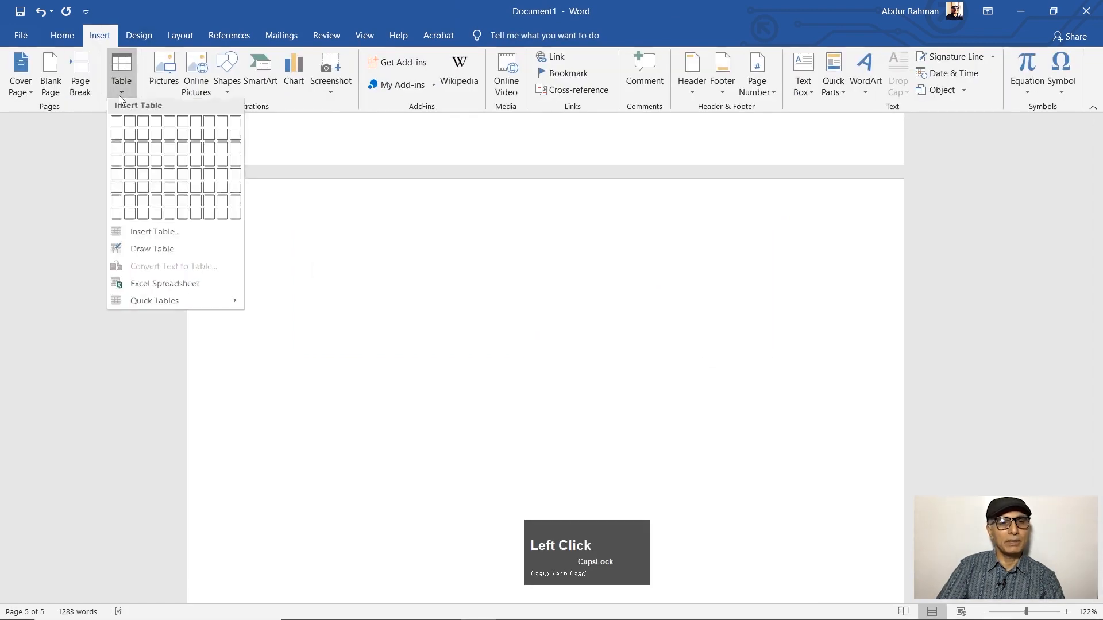
pyautogui.click(152, 251)
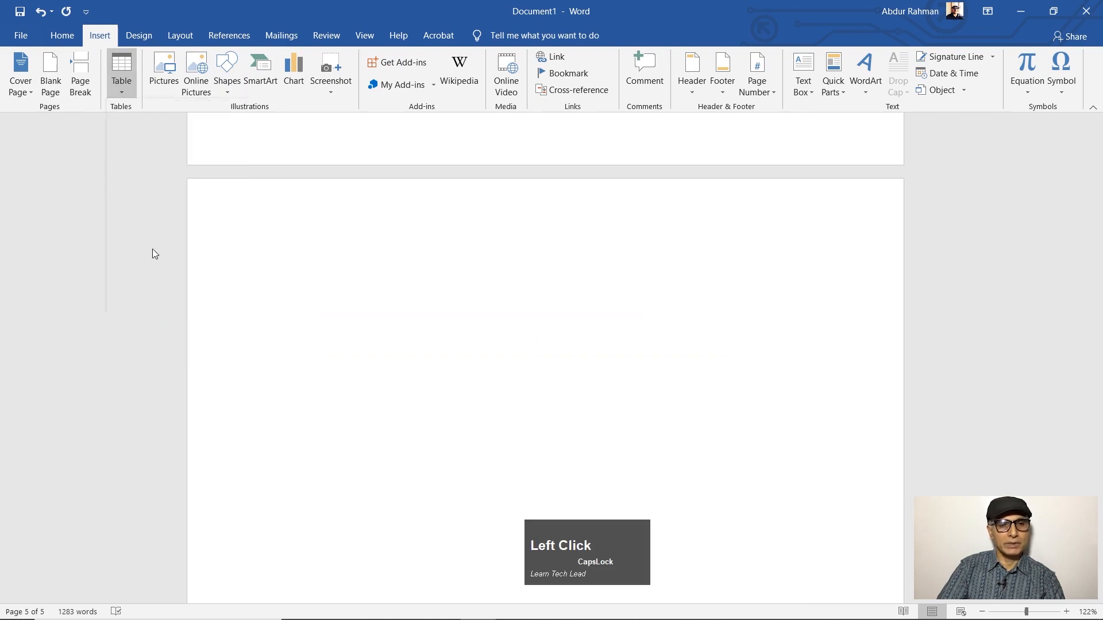
pyautogui.moveTo(268, 264); pyautogui.dragTo(276, 269)
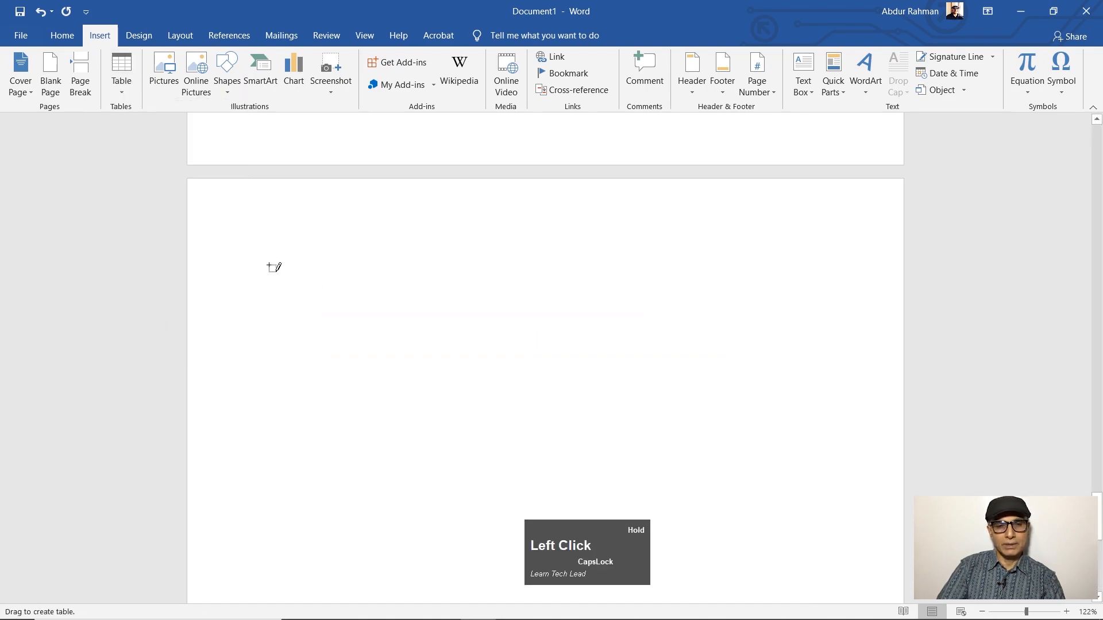
pyautogui.moveTo(516, 369)
pyautogui.mouseDown()
pyautogui.moveTo(812, 469)
pyautogui.moveTo(843, 438)
pyautogui.mouseUp()
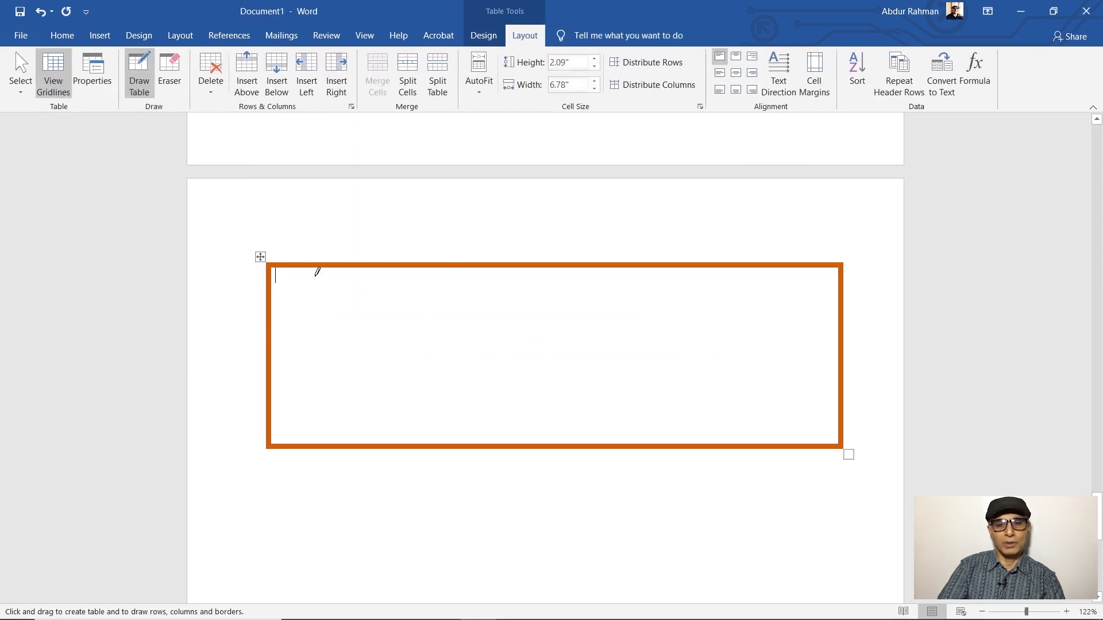
# Set the table pen's border style to the dark gray ½ pt single-line theme border
pyautogui.click(483, 35)
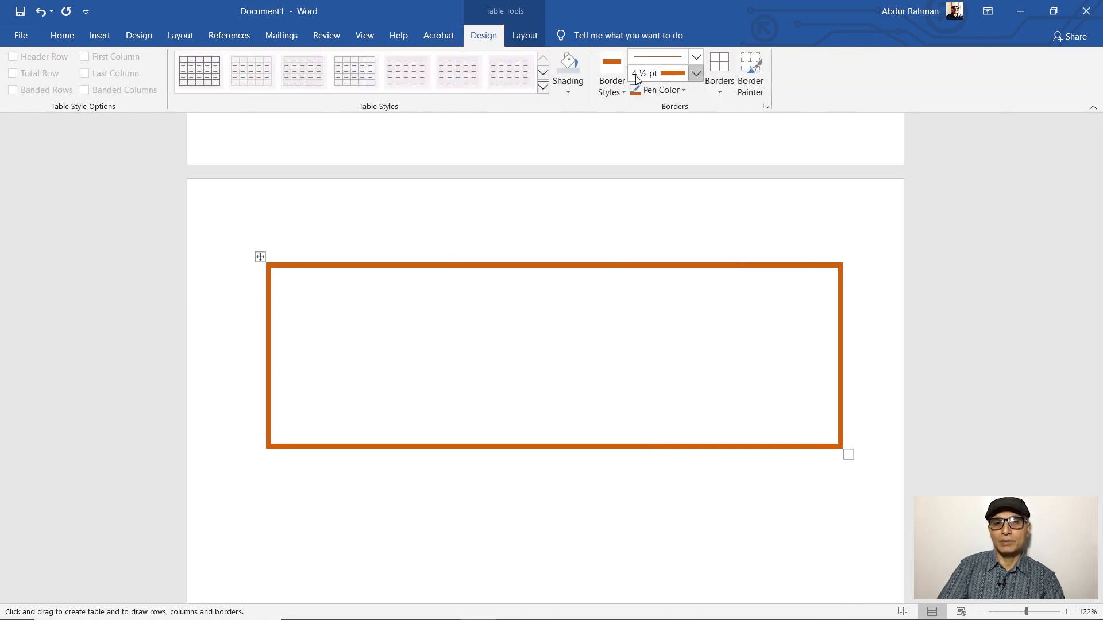
pyautogui.click(617, 92)
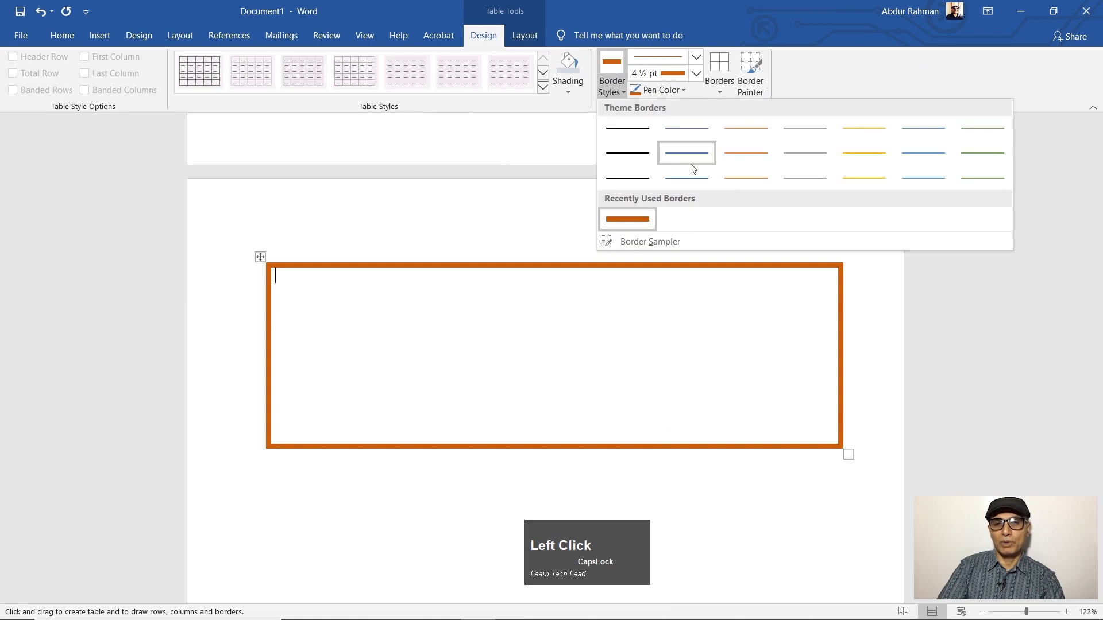
pyautogui.click(643, 176)
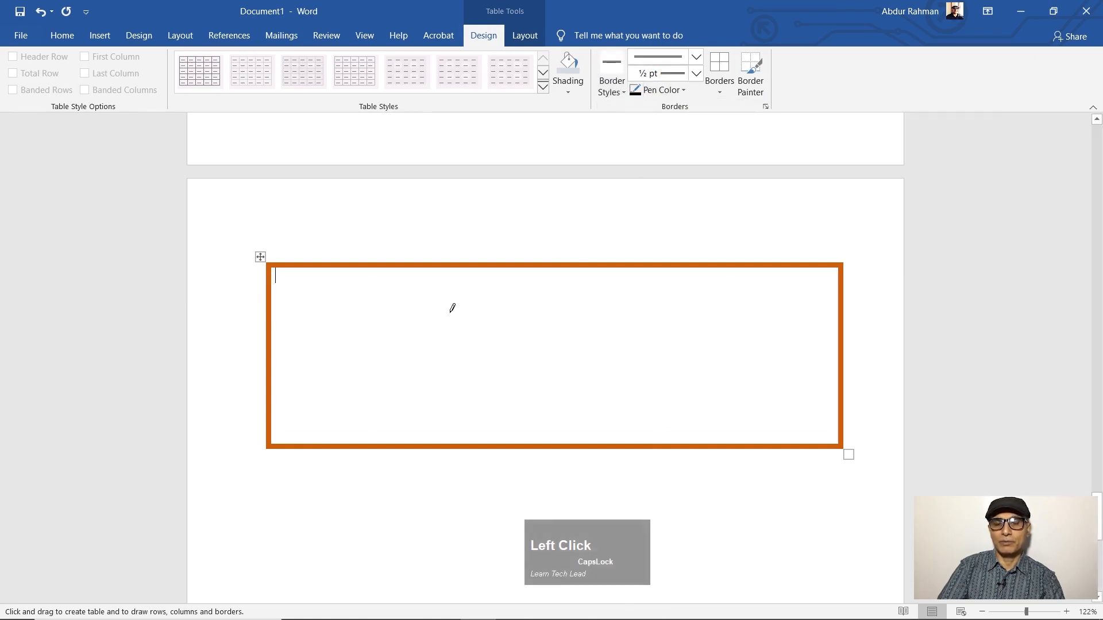
# Draw three full-width row lines, three column lines of differing heights, and a short row line dividing a bottom cell inside the table
pyautogui.moveTo(289, 297); pyautogui.dragTo(769, 283)
pyautogui.moveTo(280, 334); pyautogui.dragTo(849, 337)
pyautogui.moveTo(283, 413); pyautogui.dragTo(855, 401)
pyautogui.moveTo(741, 300); pyautogui.dragTo(734, 446)
pyautogui.moveTo(538, 272); pyautogui.dragTo(534, 446)
pyautogui.moveTo(345, 353)
pyautogui.mouseDown()
pyautogui.moveTo(339, 412)
pyautogui.moveTo(310, 457)
pyautogui.mouseUp()
pyautogui.moveTo(559, 402); pyautogui.dragTo(689, 437)
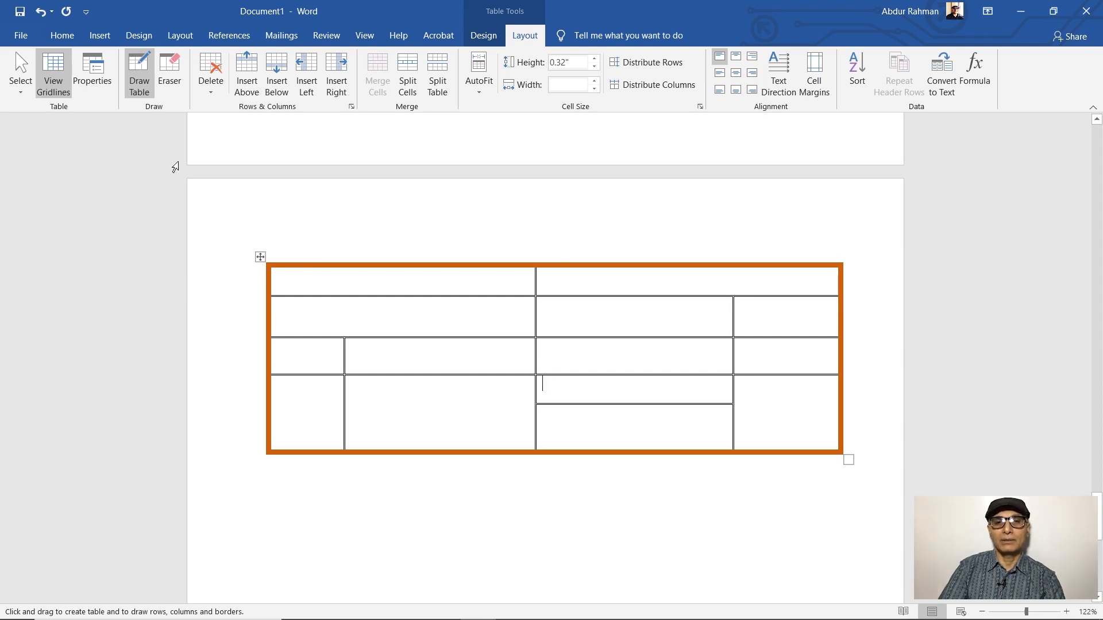
# Create a new document from the Banner calendar template
pyautogui.click(24, 38)
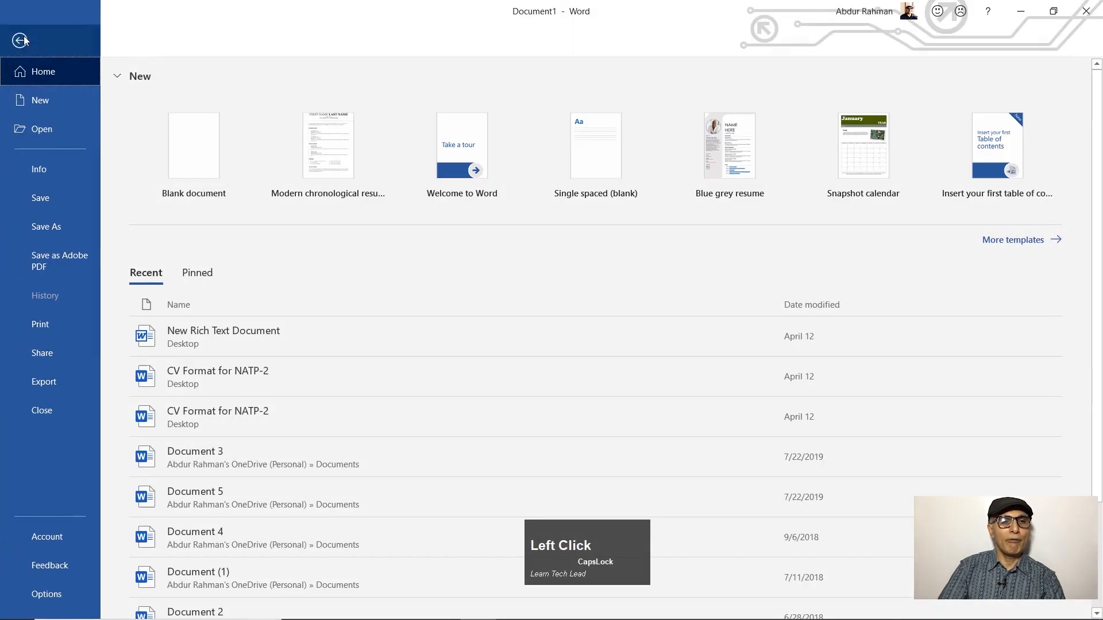
pyautogui.click(43, 105)
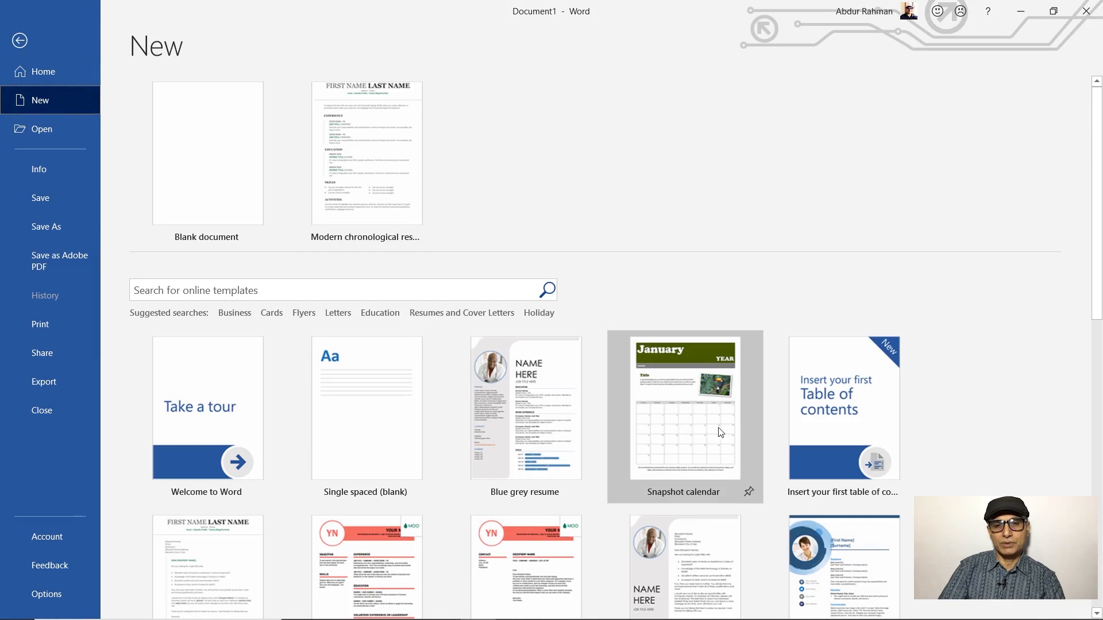
pyautogui.scroll(-2, 693, 440)
pyautogui.scroll(-6, 692, 444)
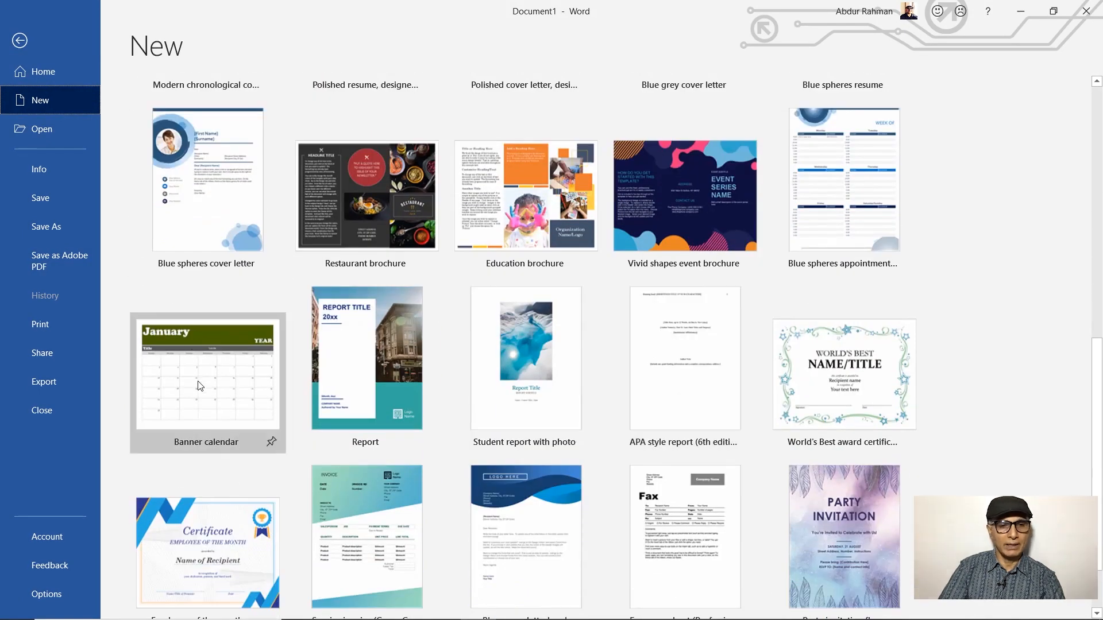
pyautogui.scroll(-1, 860, 191)
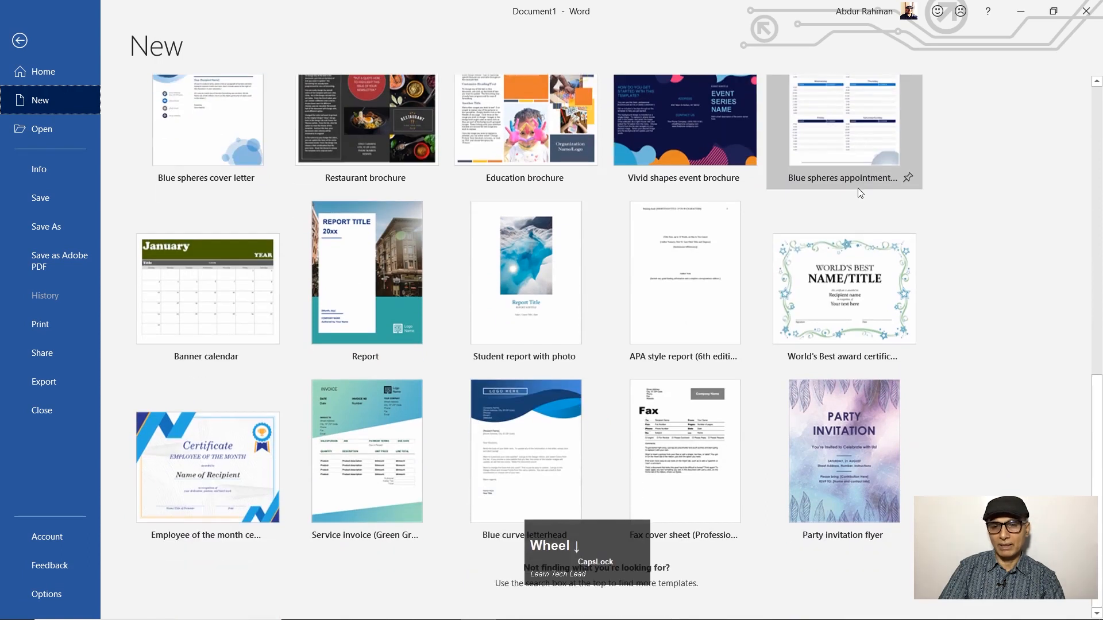
pyautogui.click(185, 282)
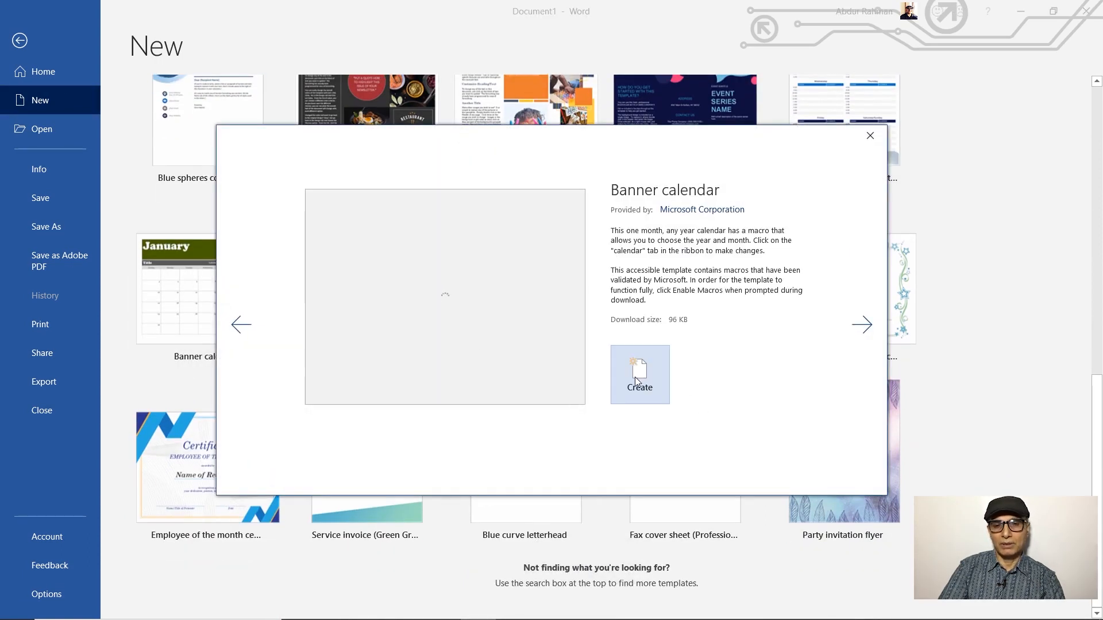
pyautogui.click(637, 381)
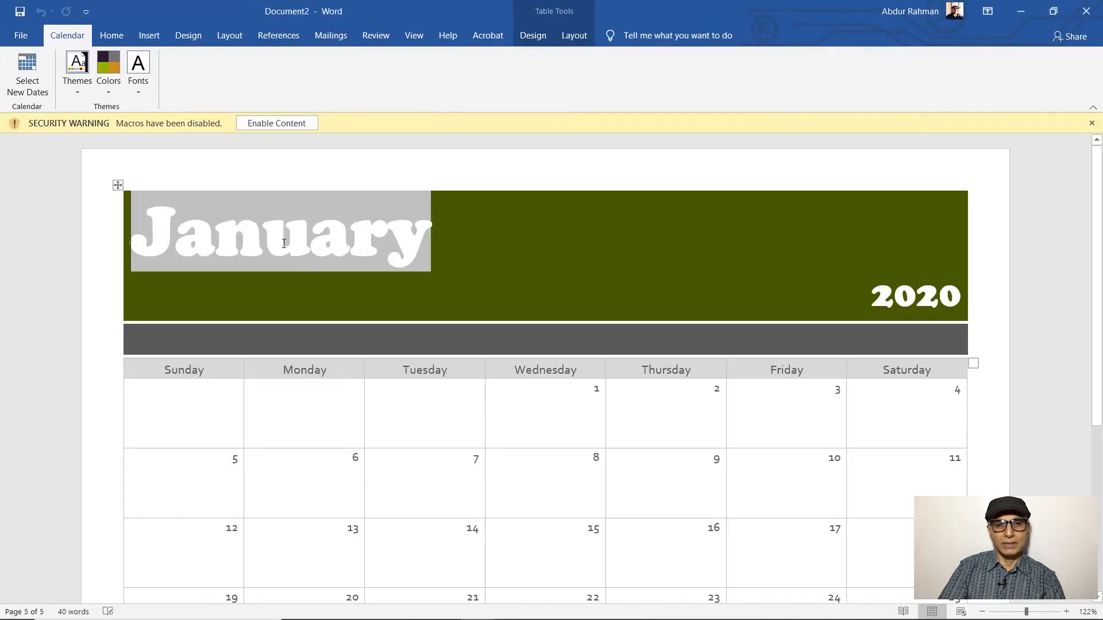
# Enable the calendar's macros, generate it for April 2020, and close the note about showing different dates
pyautogui.click(292, 128)
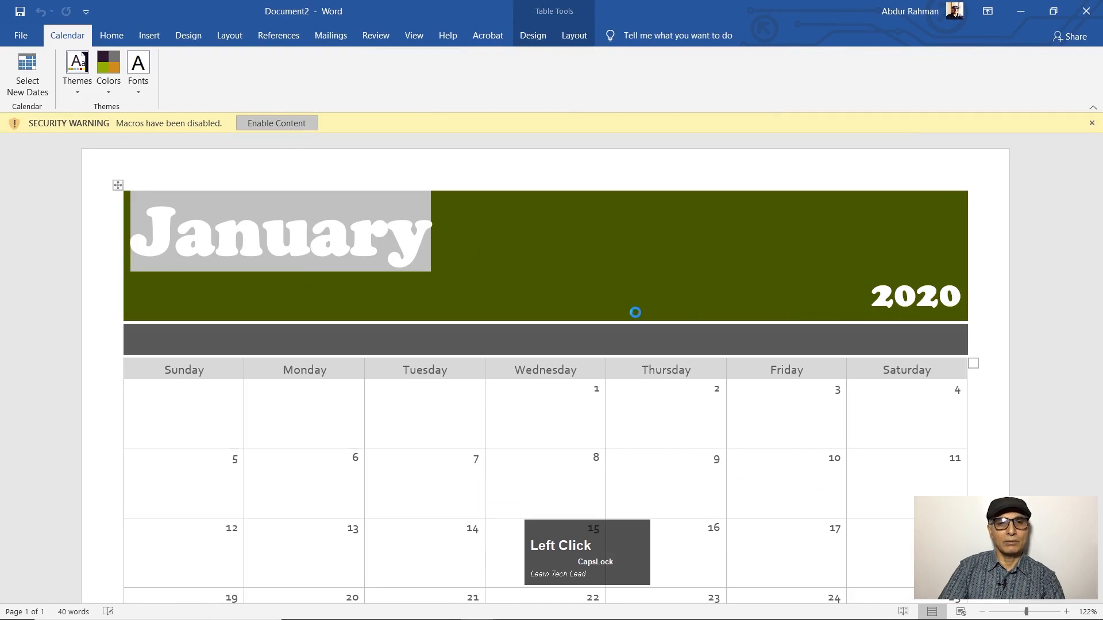
pyautogui.click(581, 373)
pyautogui.scroll(-1, 683, 400)
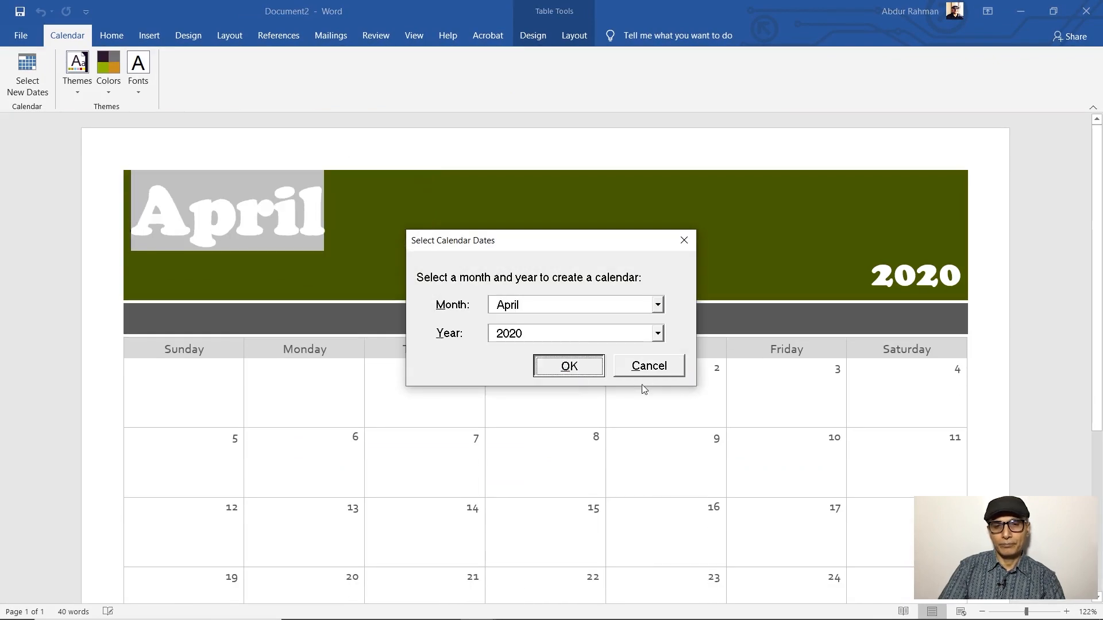
pyautogui.click(470, 419)
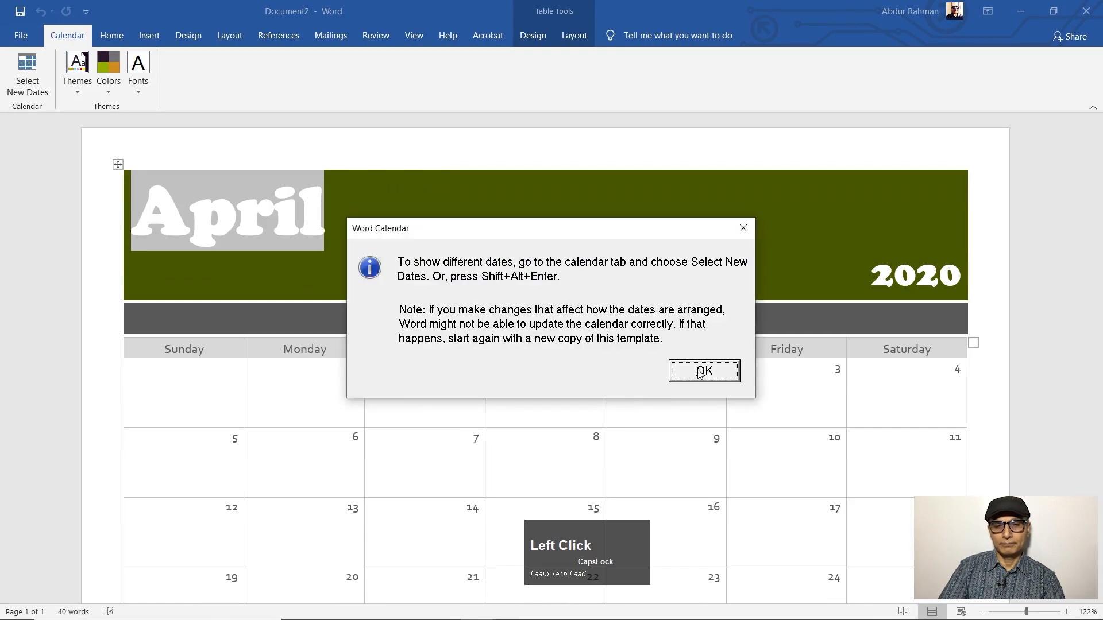
pyautogui.click(700, 373)
pyautogui.scroll(-5, 581, 411)
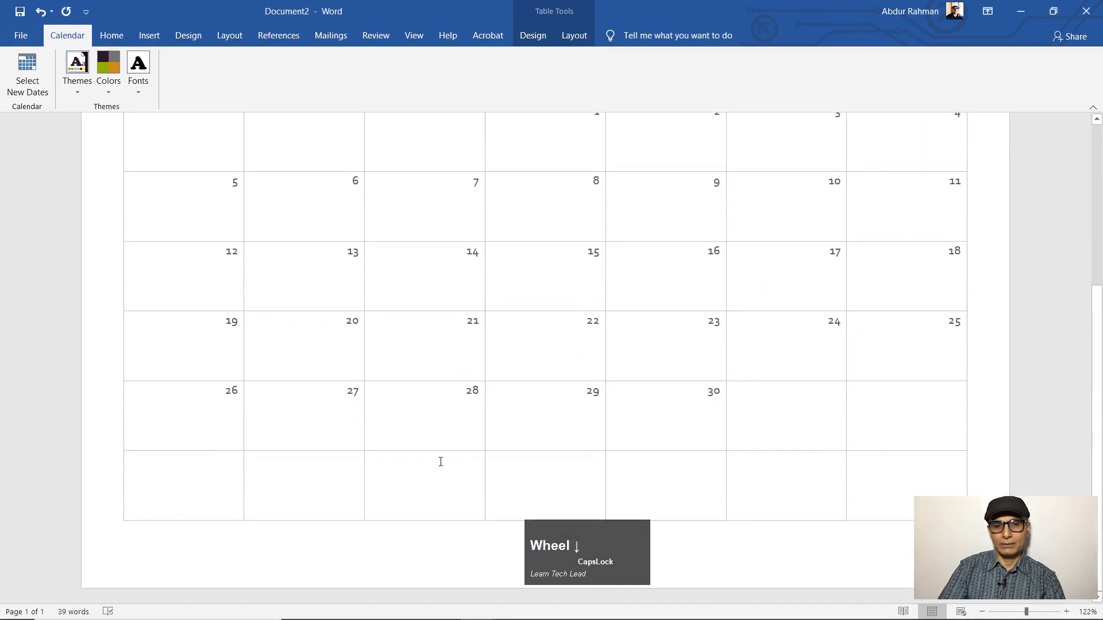
pyautogui.scroll(5, 441, 462)
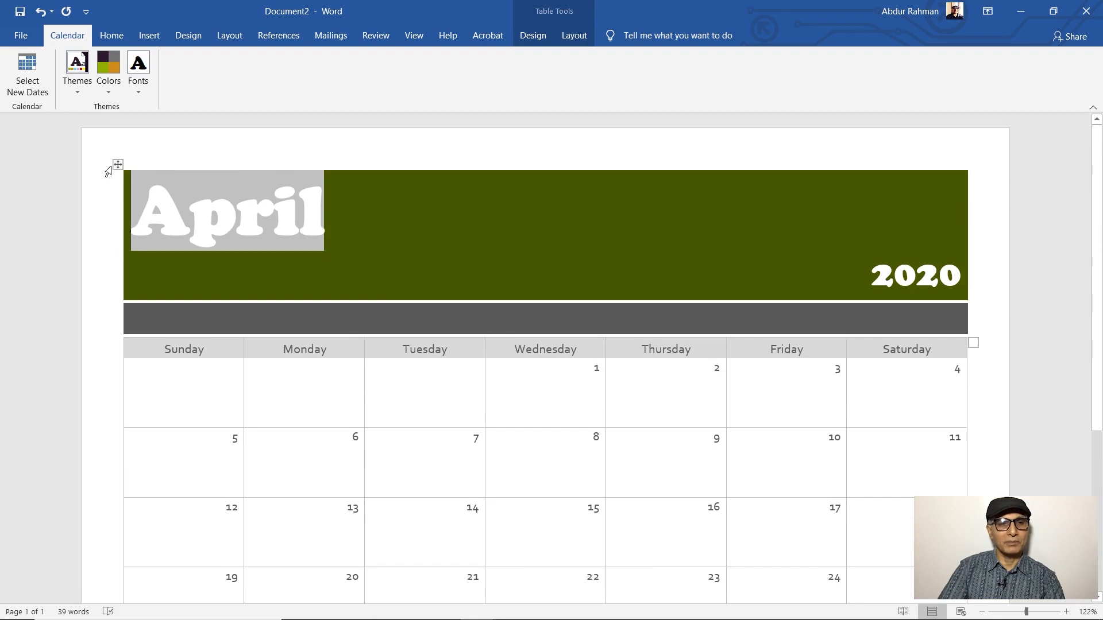
pyautogui.click(107, 182)
pyautogui.scroll(-5, 645, 284)
pyautogui.scroll(5, 645, 284)
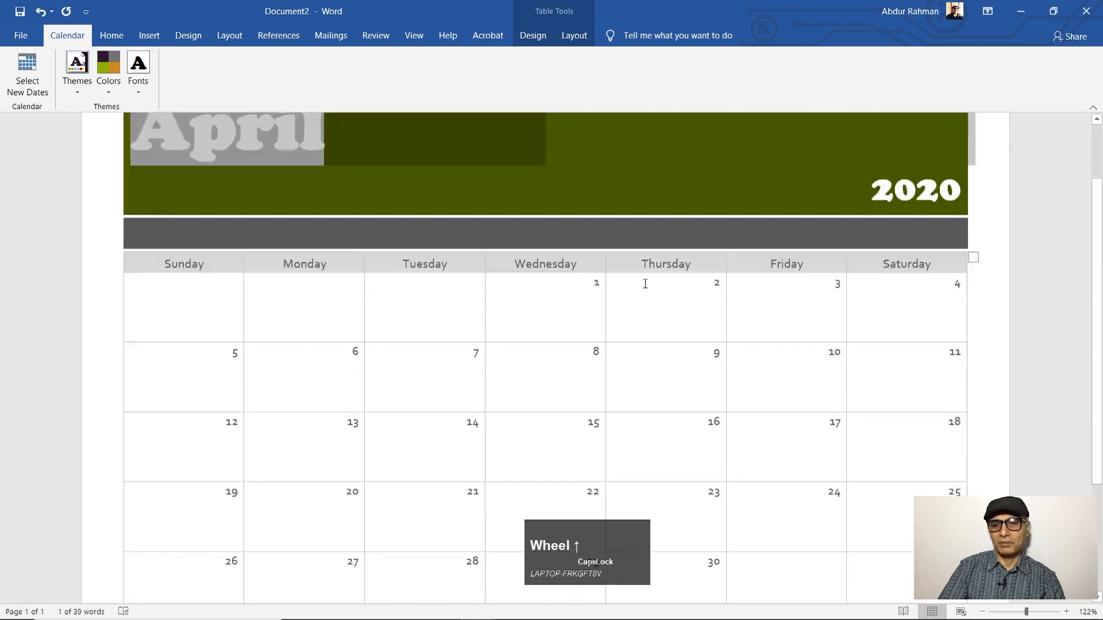